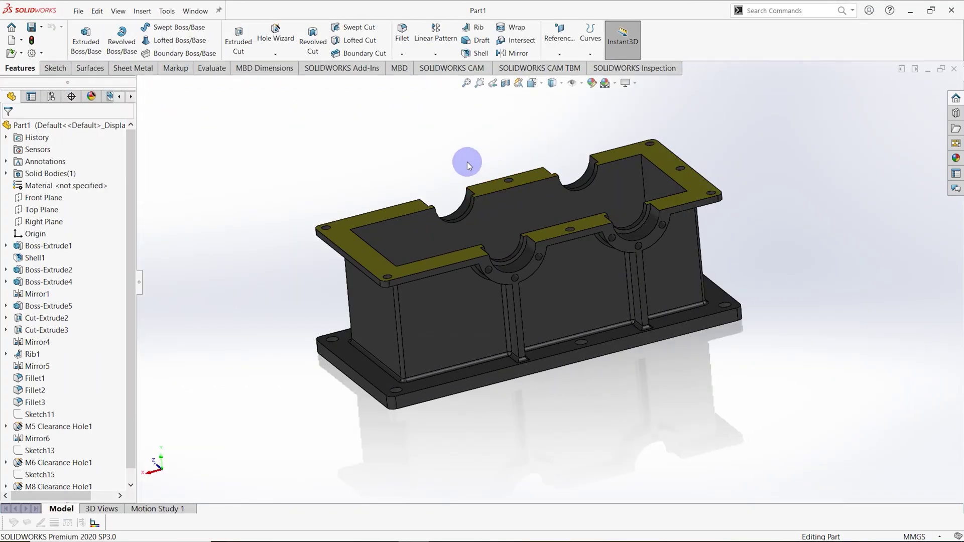
middle_drag(467, 162, 470, 298)
middle_drag(534, 297, 539, 362)
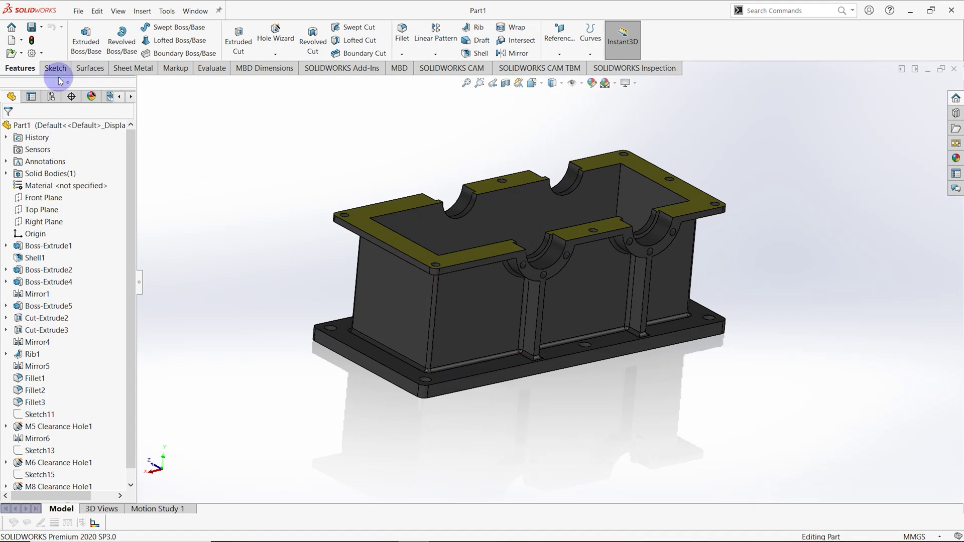
Step: Create a new part document and open a sketch on the Front Plane
click(16, 40)
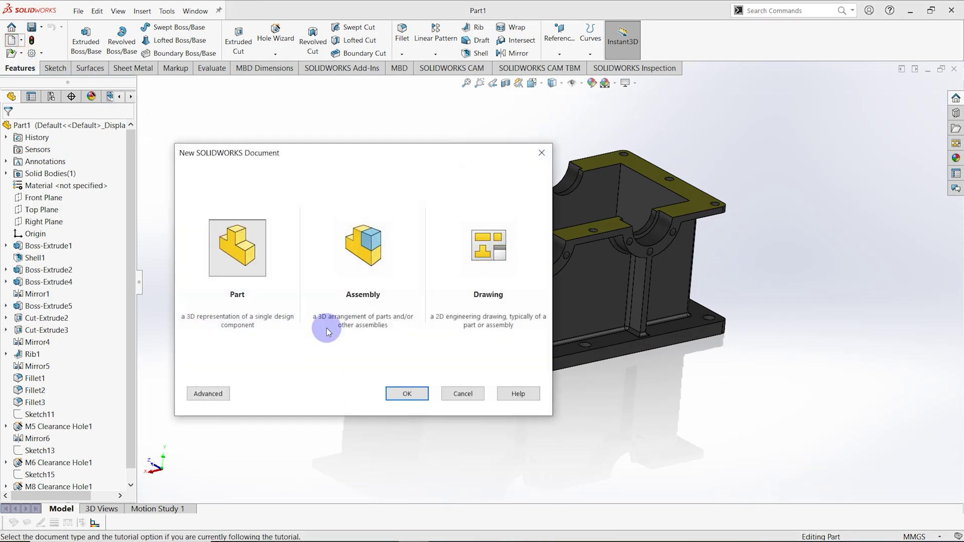
click(402, 393)
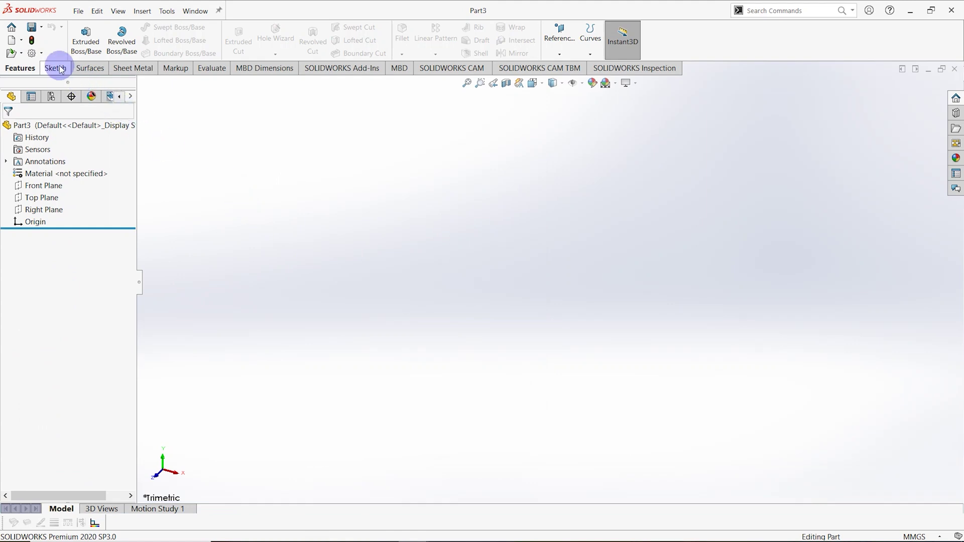
right_click(48, 187)
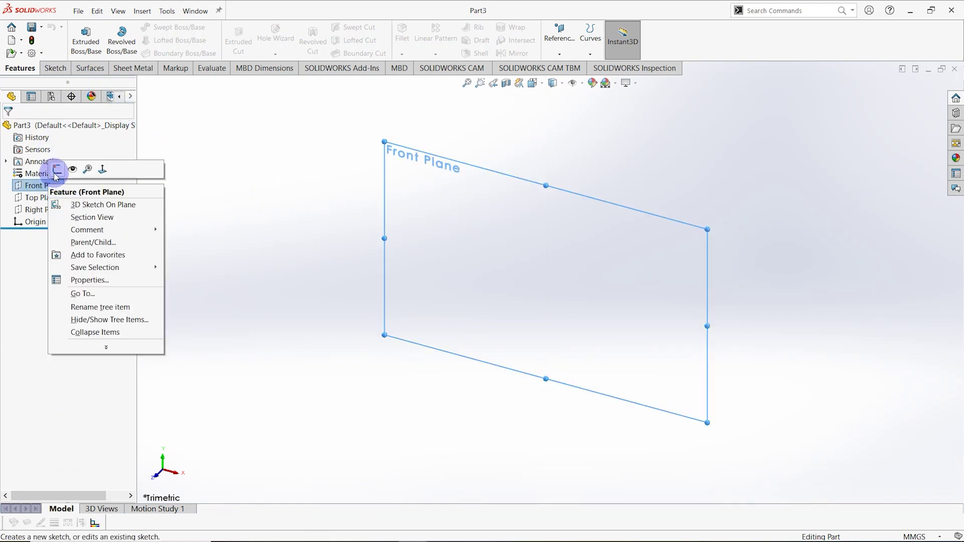
click(60, 169)
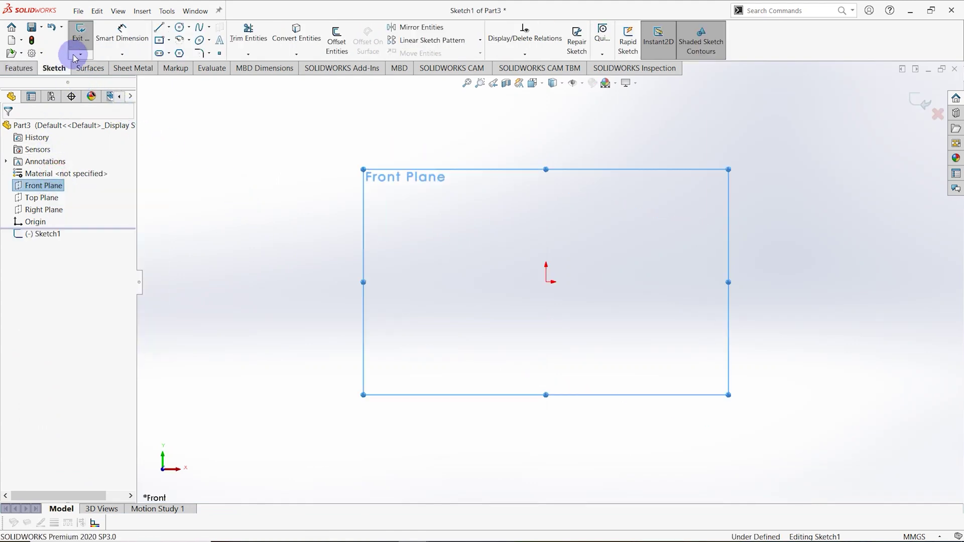
Step: Sketch a center rectangle about 223 mm wide and 119 mm high, centered on the origin
click(171, 42)
click(186, 65)
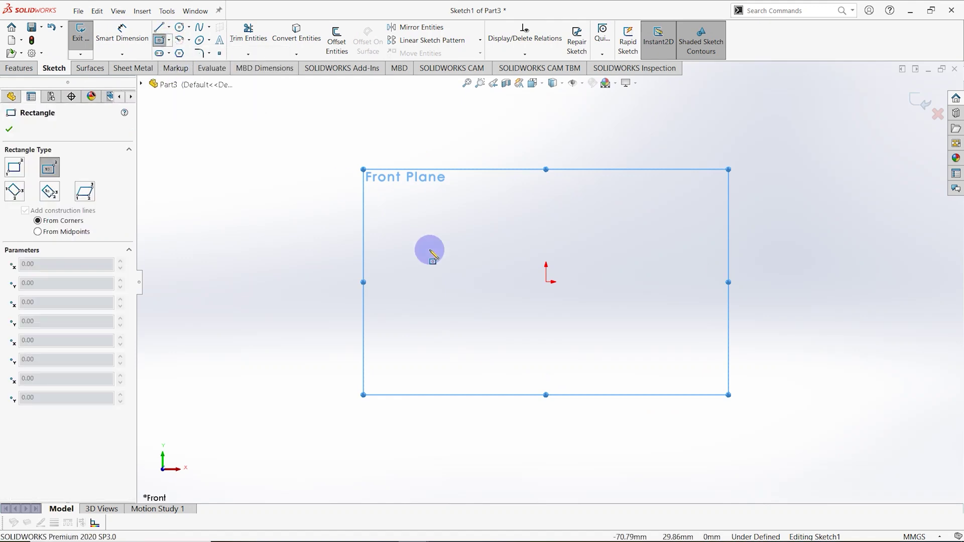
click(545, 281)
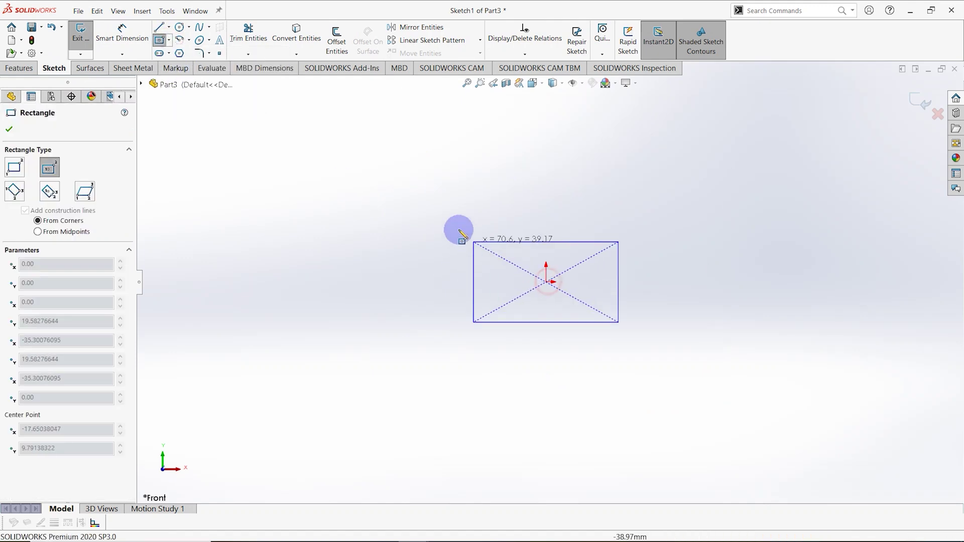
click(317, 169)
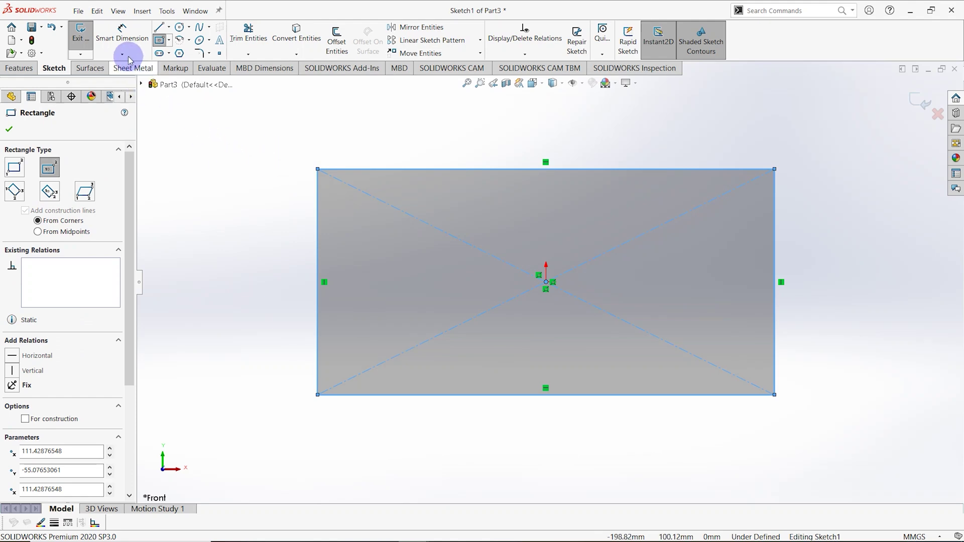
Step: Dimension the rectangle to 241 mm wide and 88 mm high
click(126, 44)
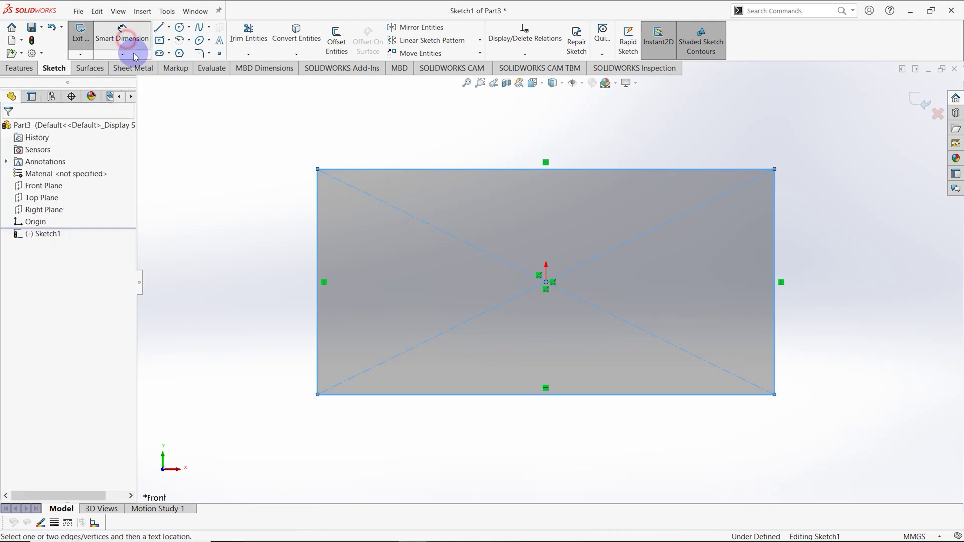
click(535, 170)
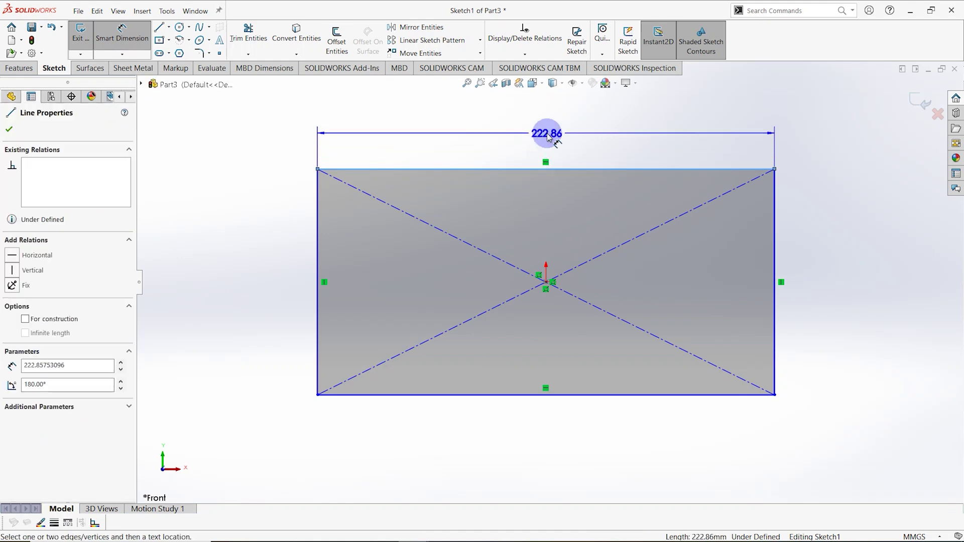
click(548, 135)
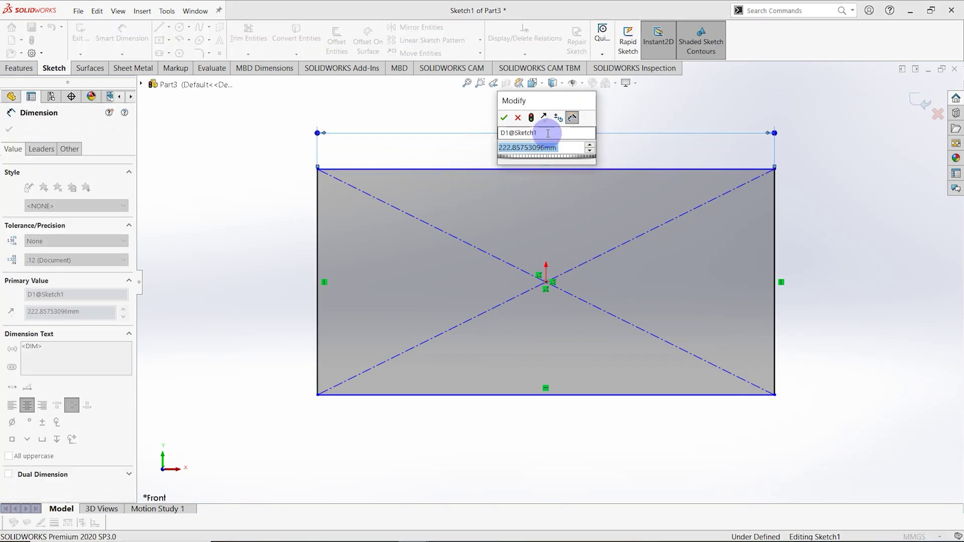
text(241)
key(Return)
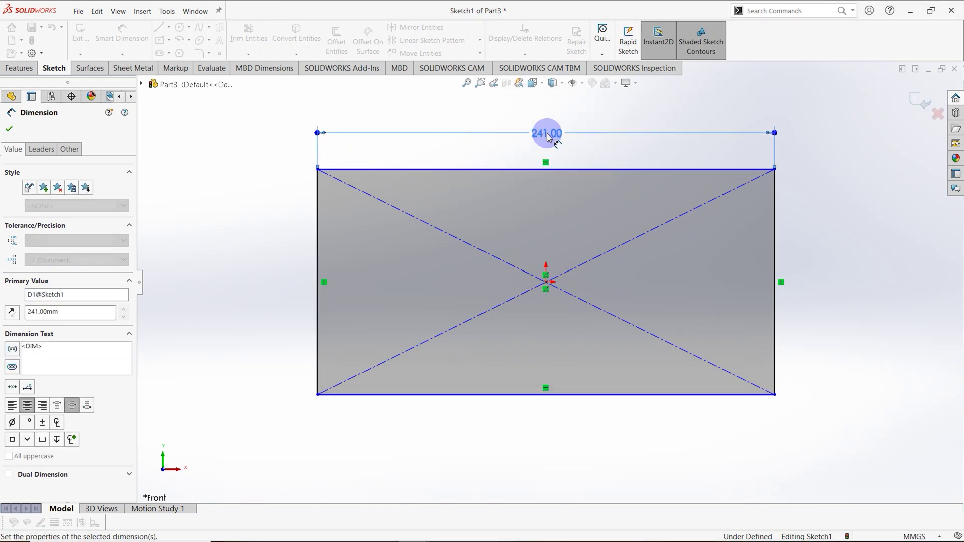
click(319, 219)
click(254, 242)
text(88)
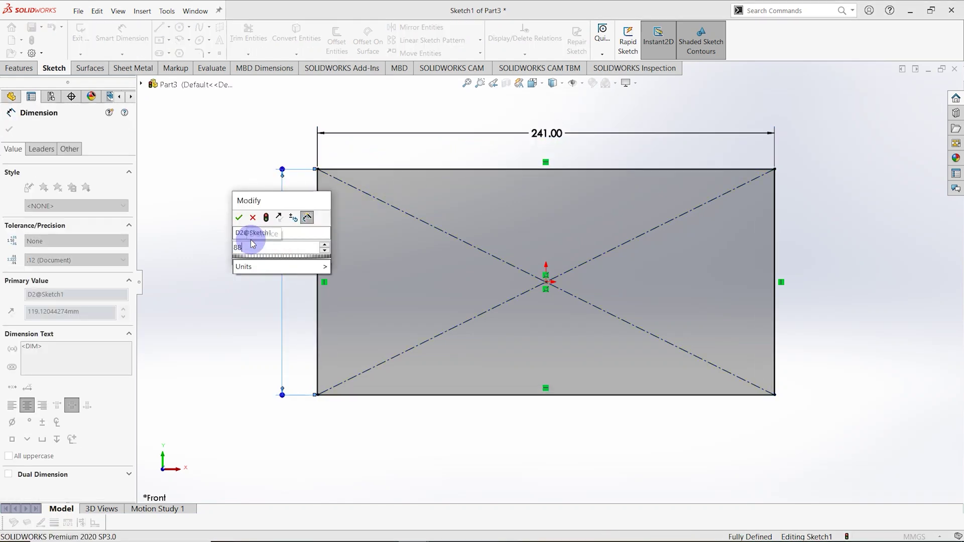
key(Return)
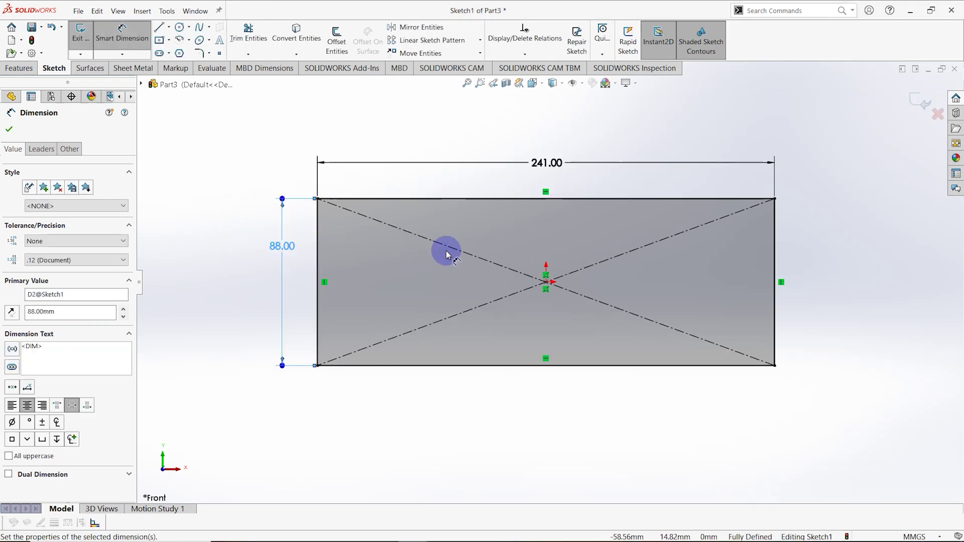
click(16, 130)
Step: Extrude the rectangle as a boss with the Mid Plane end condition and a depth of 90 mm
click(29, 69)
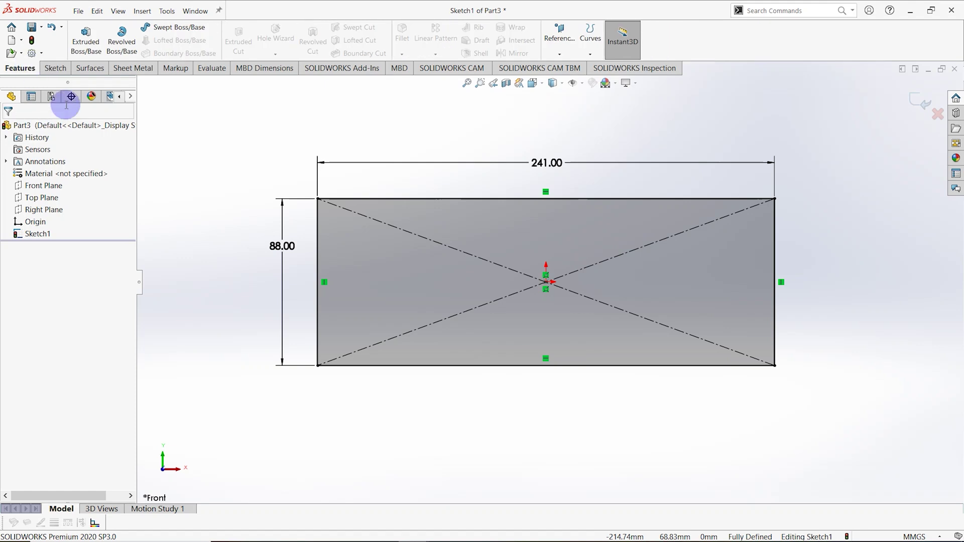
click(87, 34)
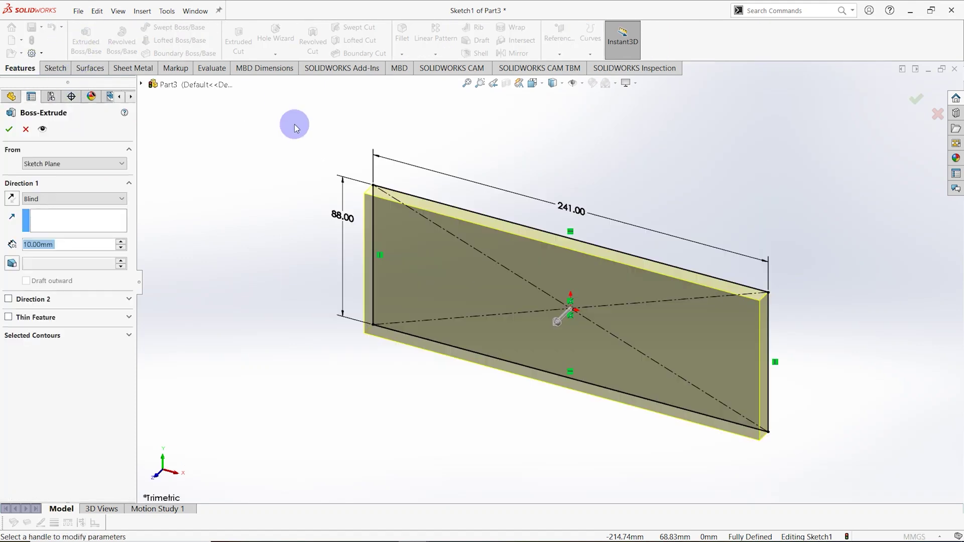
click(119, 201)
click(40, 256)
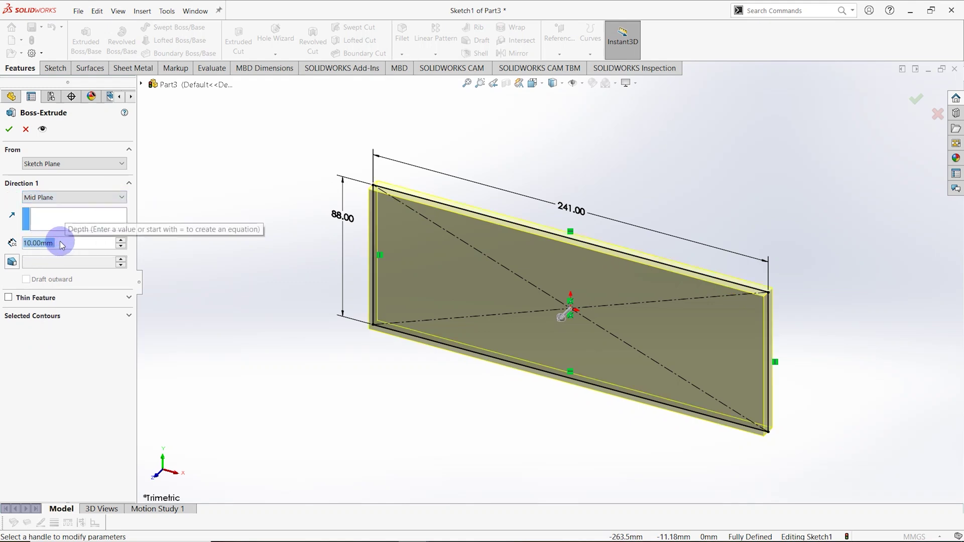
text(90)
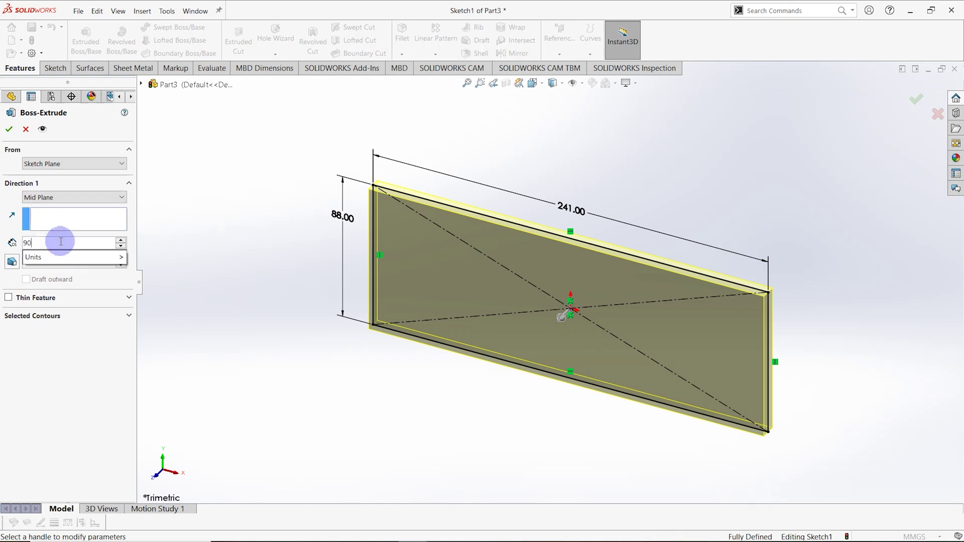
key(Return)
click(10, 132)
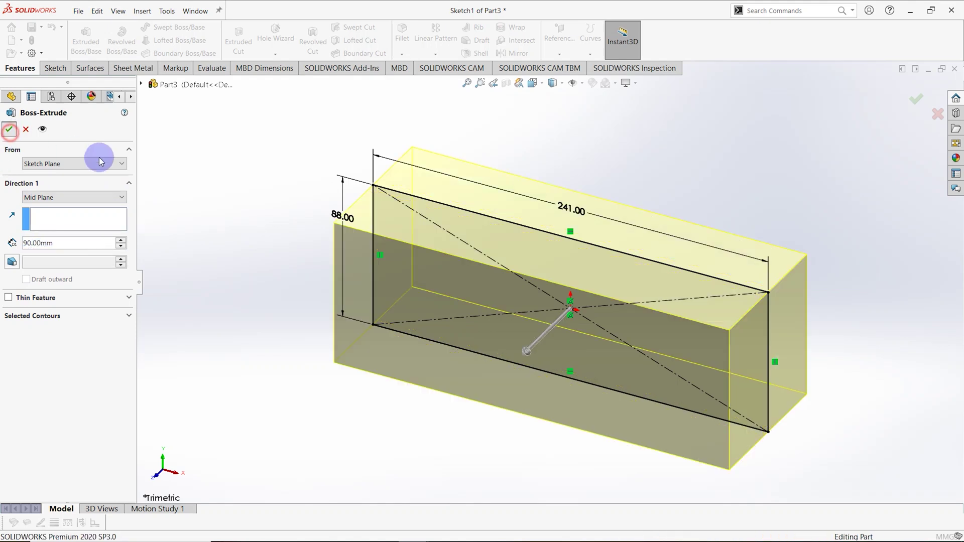
Step: Shell the block with a 5 mm wall thickness, removing its top face
mouse_move(295, 228)
middle_down()
mouse_move(323, 214)
mouse_move(376, 265)
mouse_move(394, 243)
mouse_move(374, 269)
mouse_move(447, 232)
mouse_move(131, 128)
middle_up()
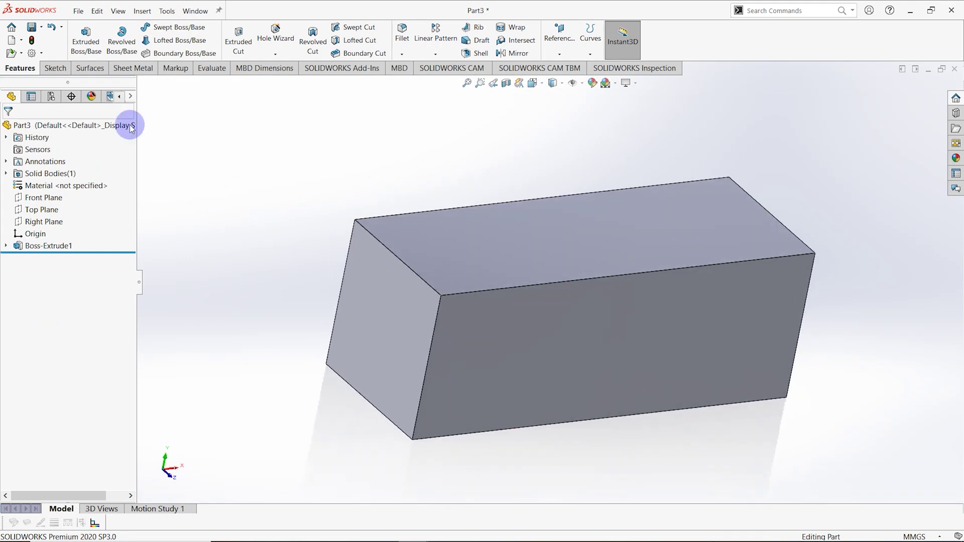
click(474, 53)
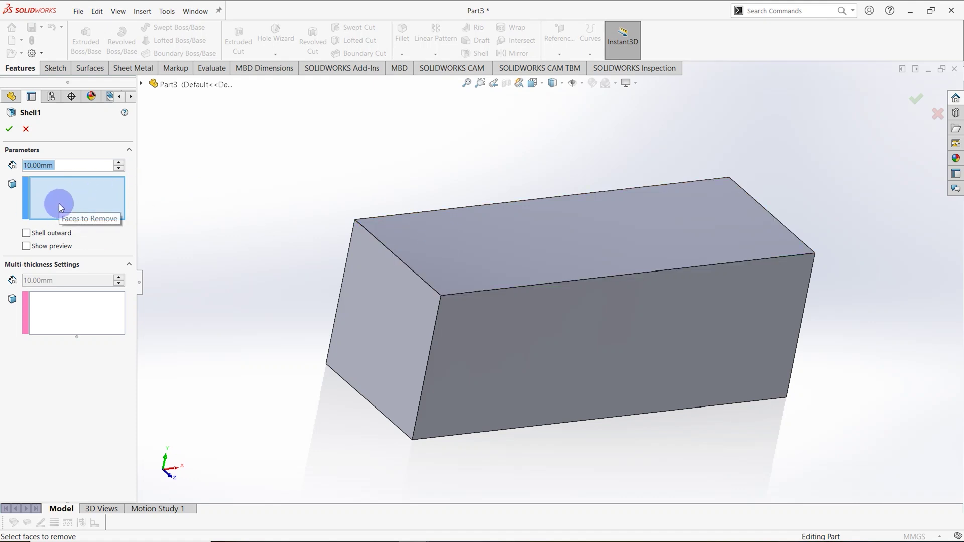
click(485, 237)
middle_drag(524, 267, 505, 257)
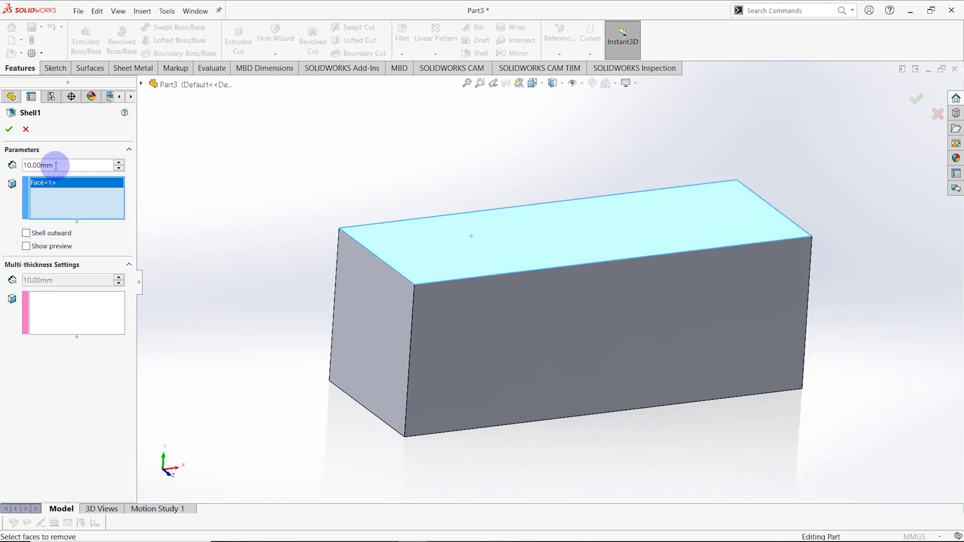
drag(56, 166, 18, 166)
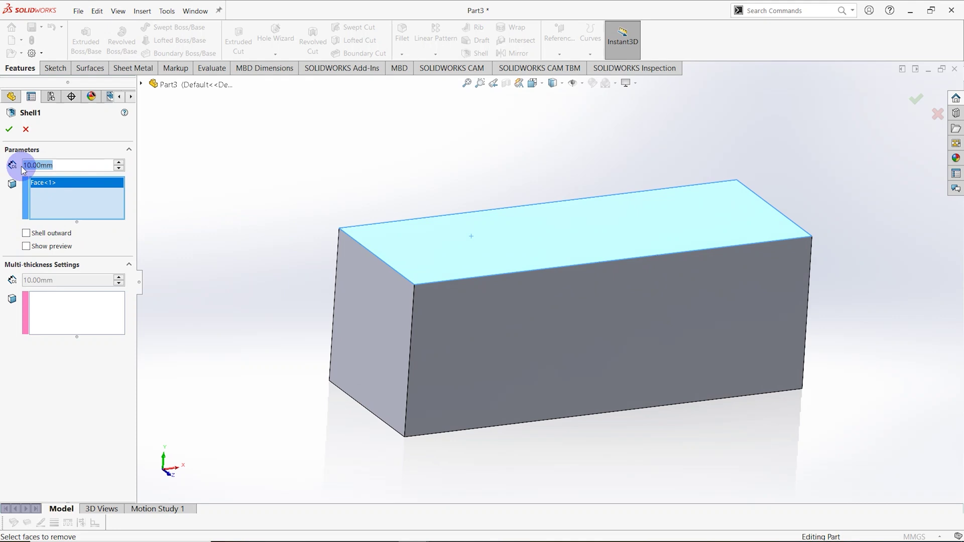
text(5)
key(Return)
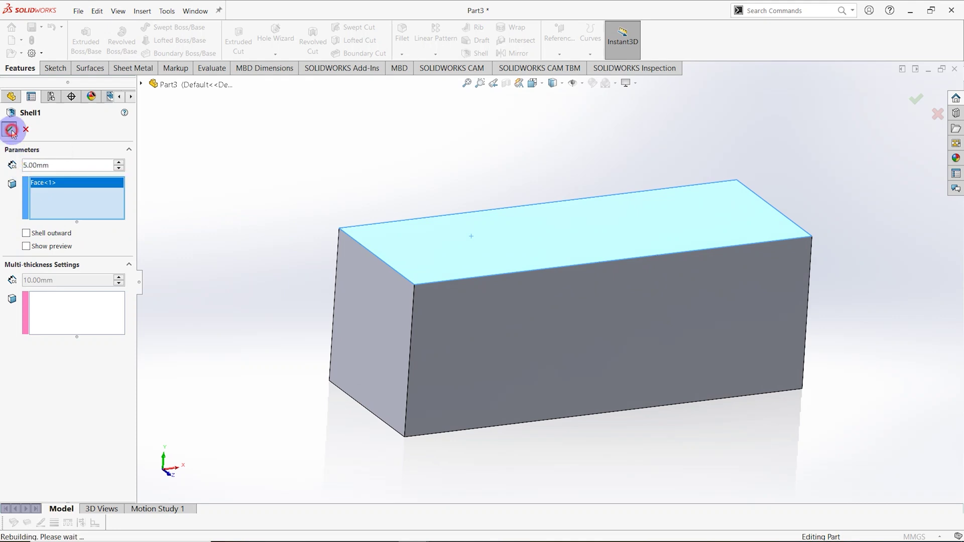
middle_drag(328, 126, 362, 185)
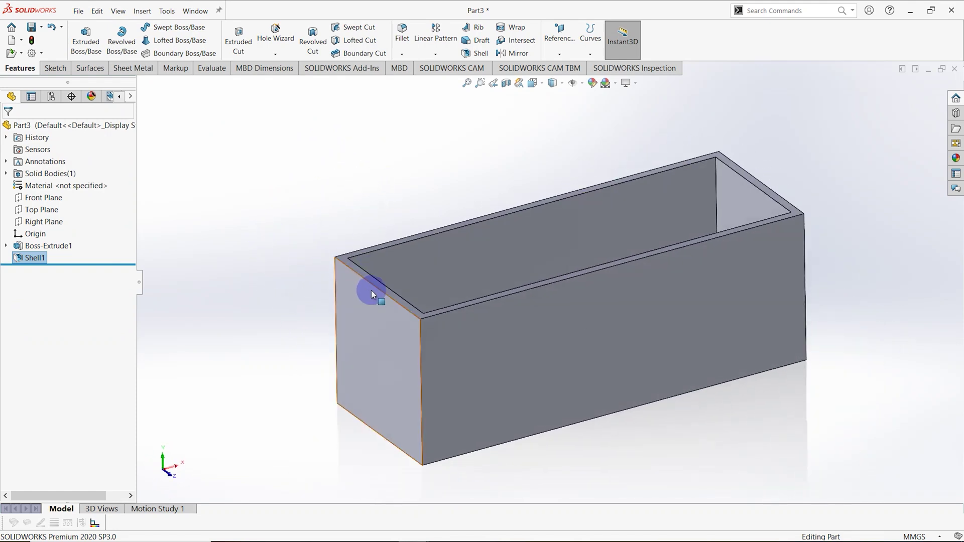
middle_drag(371, 291, 453, 311)
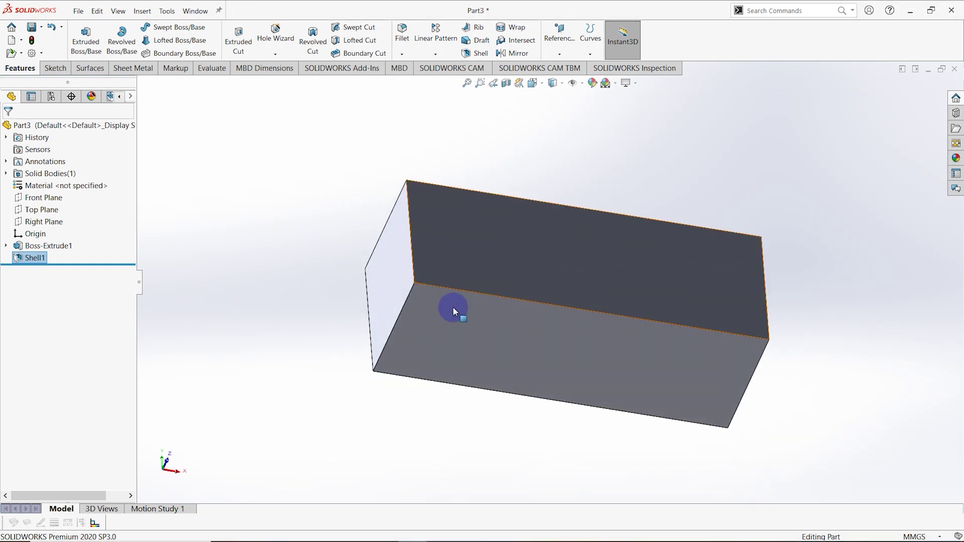
click(453, 311)
right_click(506, 331)
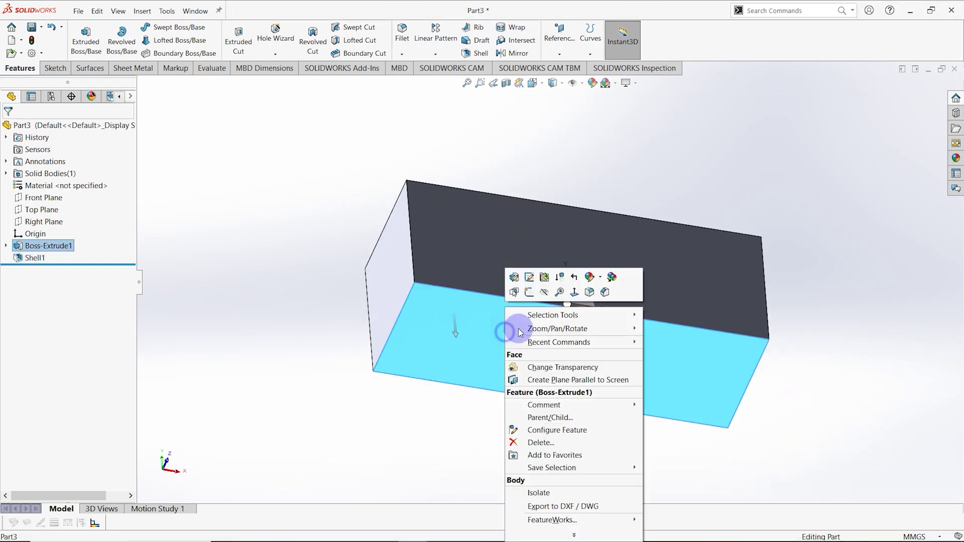
click(529, 277)
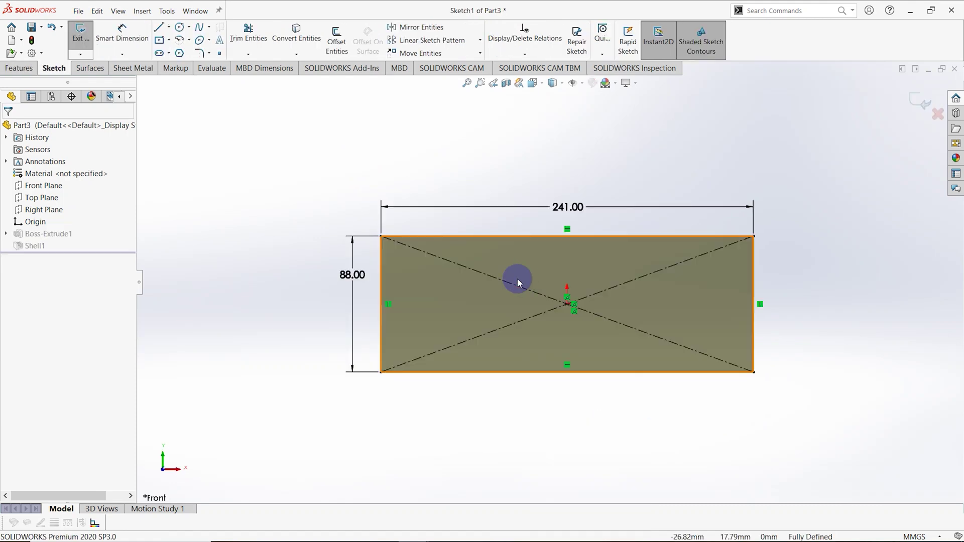
click(920, 102)
Step: Open a sketch on the box's front face and draw an origin-centered rectangle about 279 by 125 mm extending beyond all its edges
right_click(530, 283)
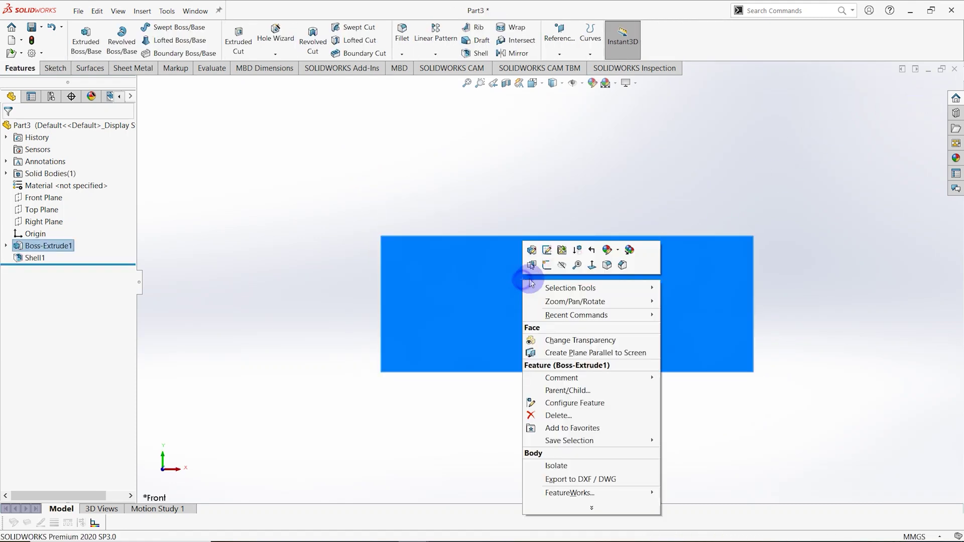
click(547, 265)
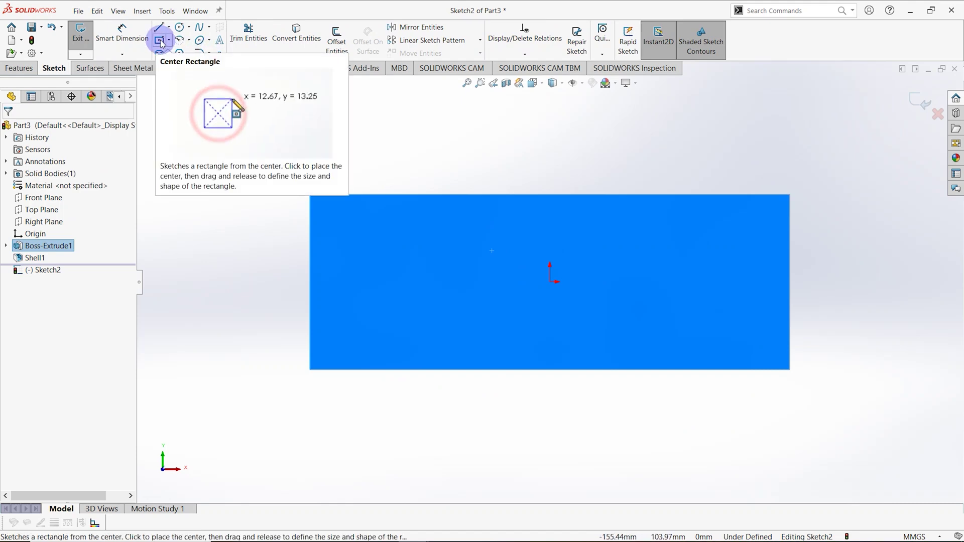
click(160, 41)
click(550, 282)
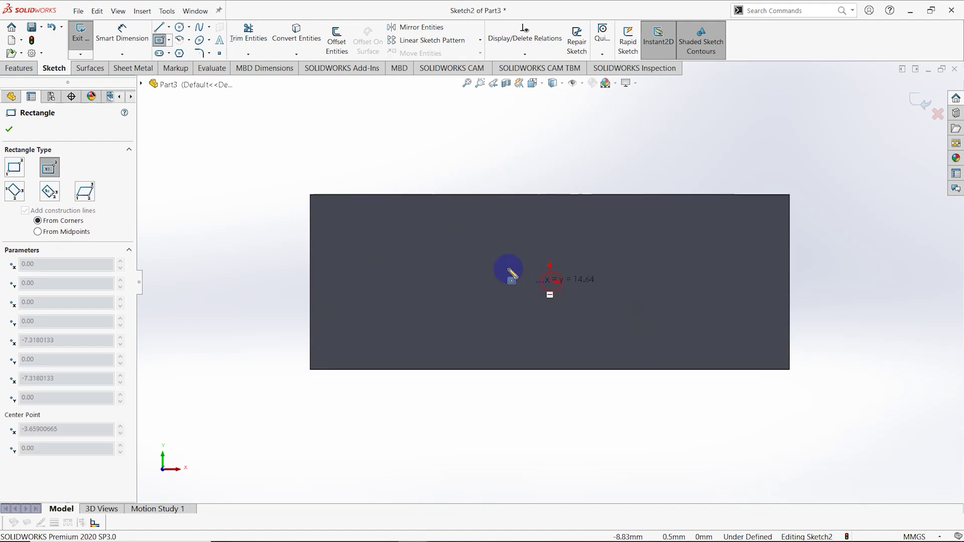
click(272, 157)
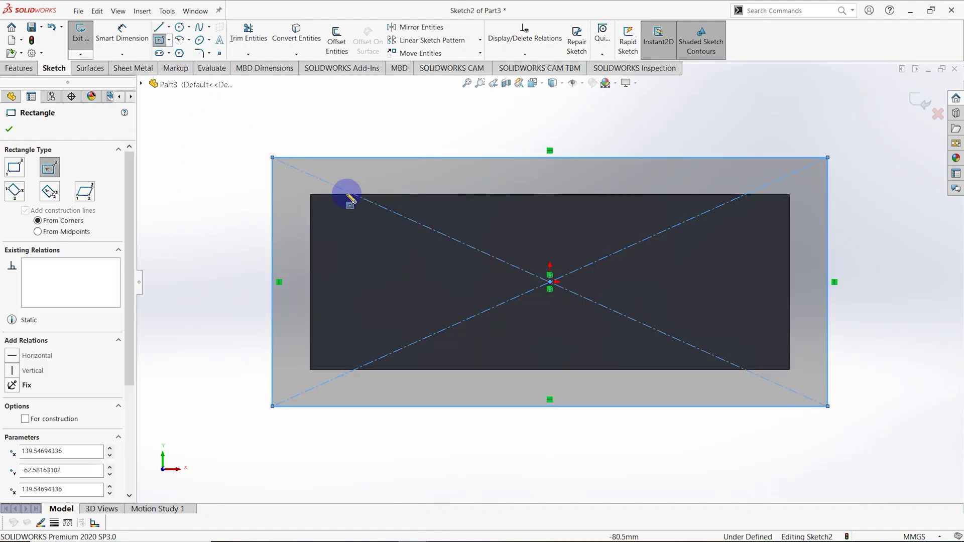
Step: Dimension the front-face rectangle to 130 mm high and 281 mm wide
click(122, 31)
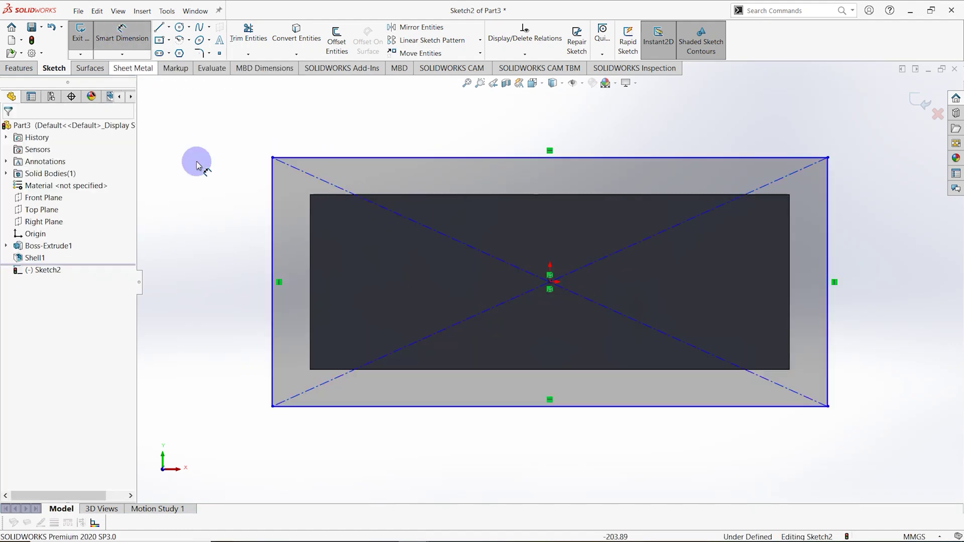
click(273, 216)
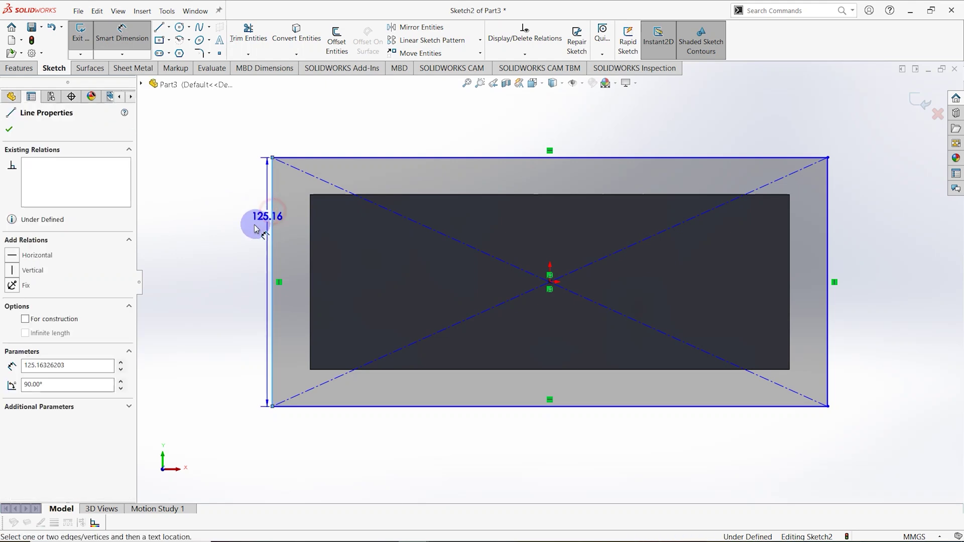
click(229, 250)
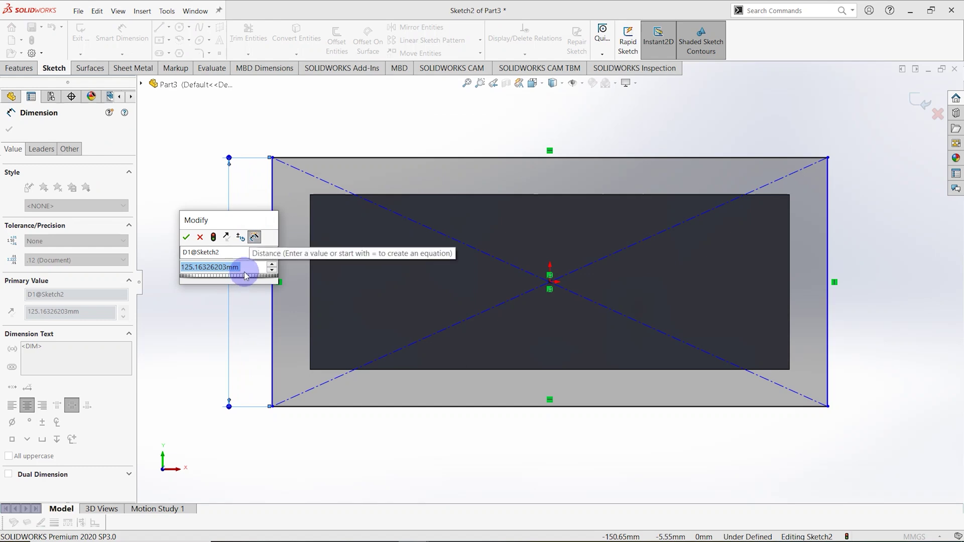
text(130)
key(Return)
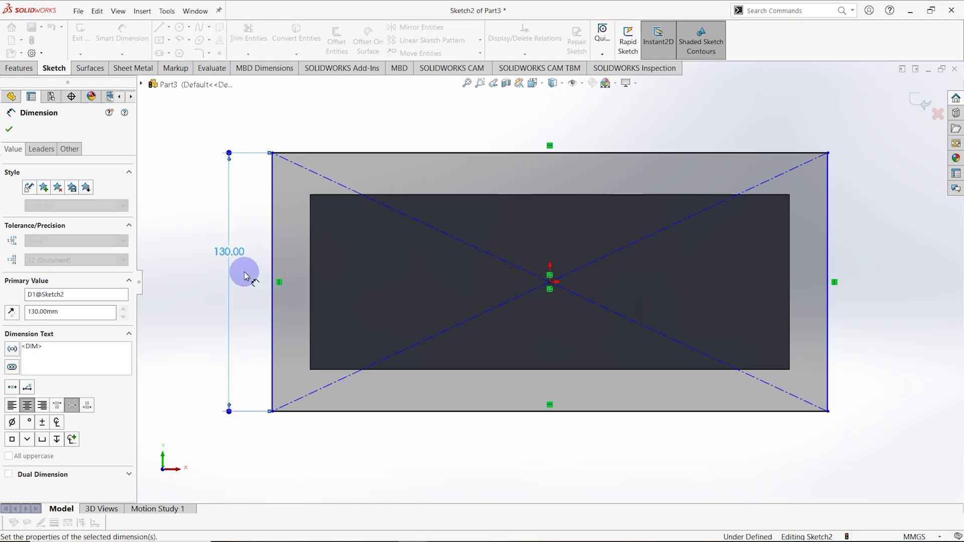
click(407, 152)
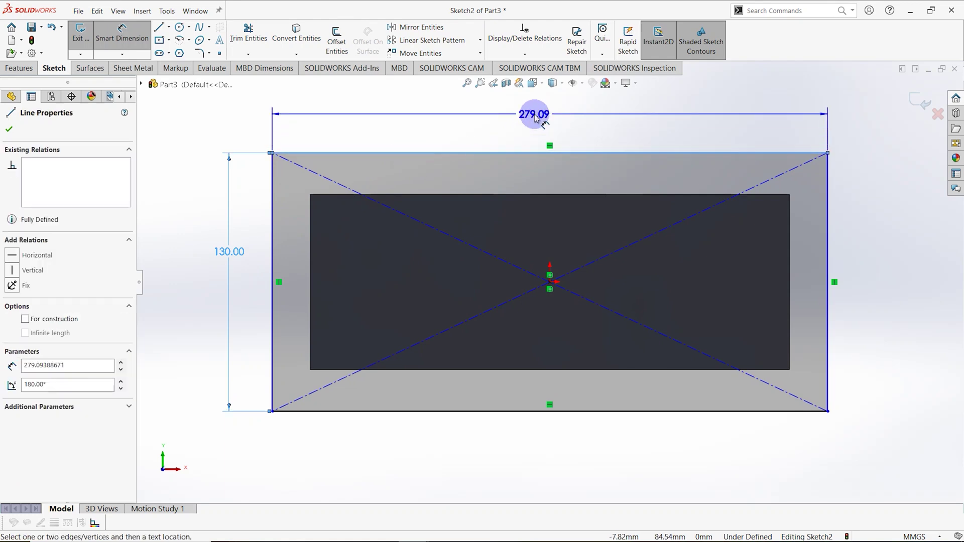
click(535, 114)
text(2)
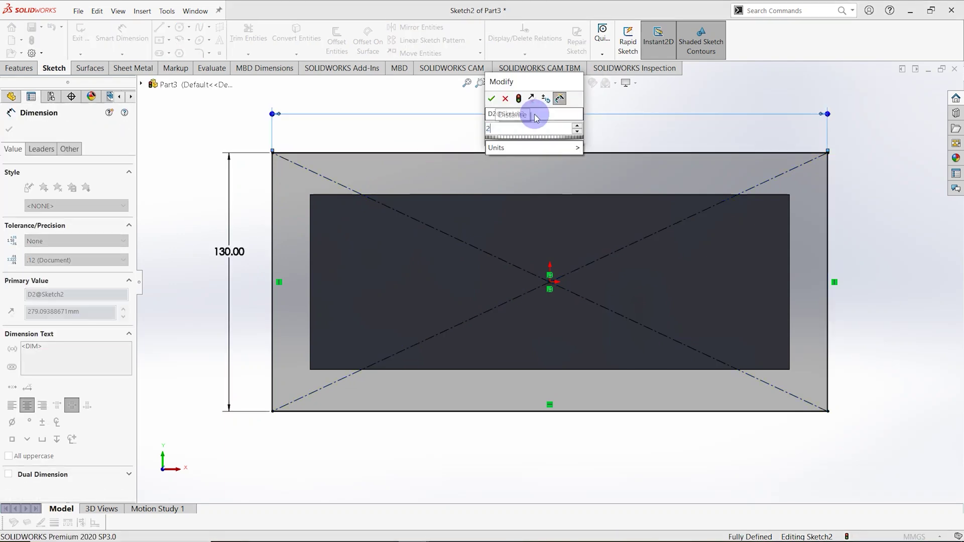
text(81)
key(Return)
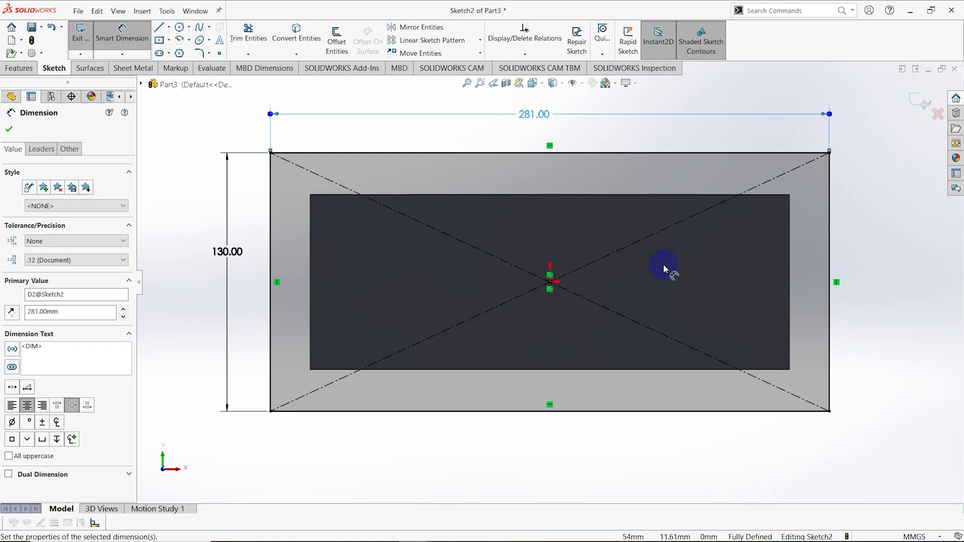
Step: Extrude the 281 by 130 mm rectangle as a Blind boss 10 mm outward from the box's front face
mouse_move(664, 269)
middle_down()
mouse_move(694, 311)
mouse_move(669, 338)
mouse_move(798, 286)
mouse_move(695, 274)
mouse_move(734, 224)
mouse_move(694, 211)
mouse_move(660, 237)
mouse_move(680, 269)
middle_up()
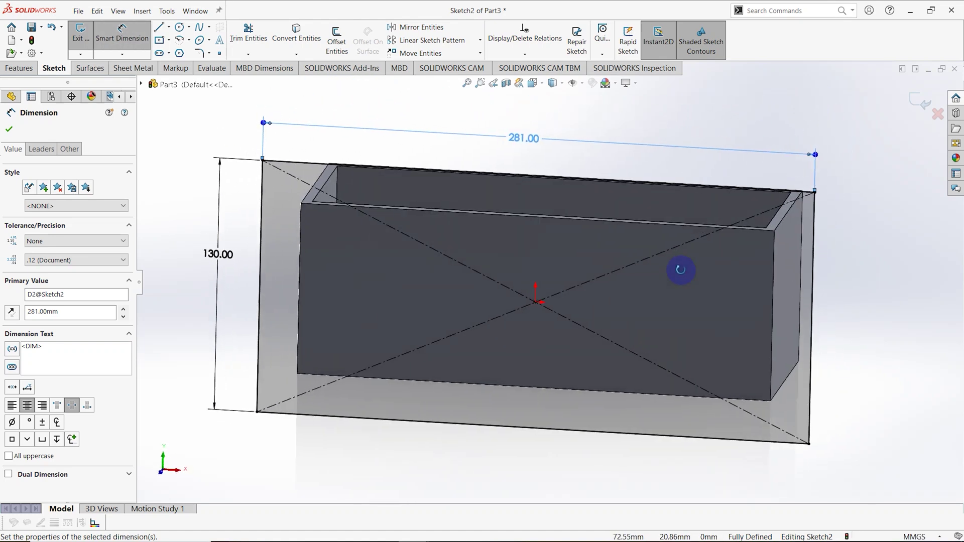
click(18, 68)
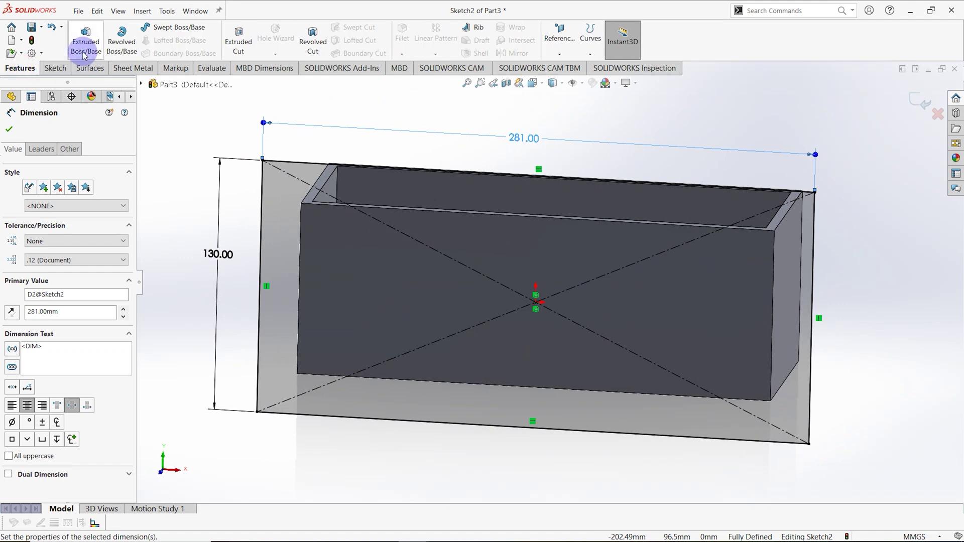
click(85, 49)
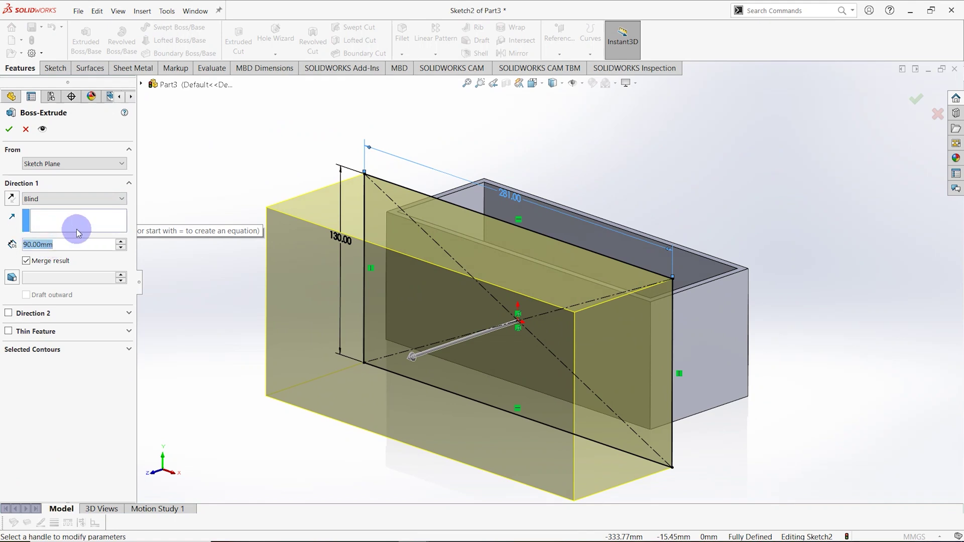
text(10)
key(Return)
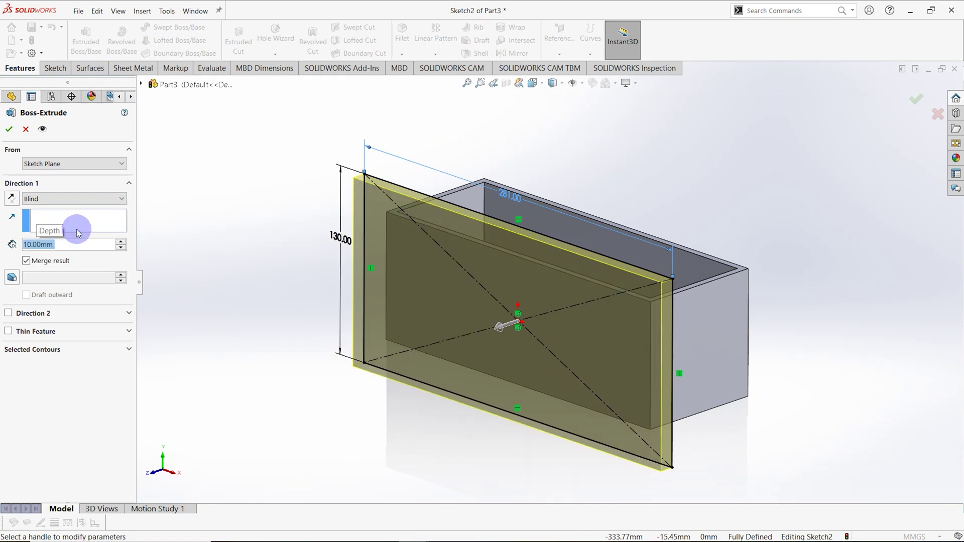
click(10, 130)
Step: Delete the plate extrusion from the box's front face together with its leftover sketch
middle_drag(472, 290, 291, 300)
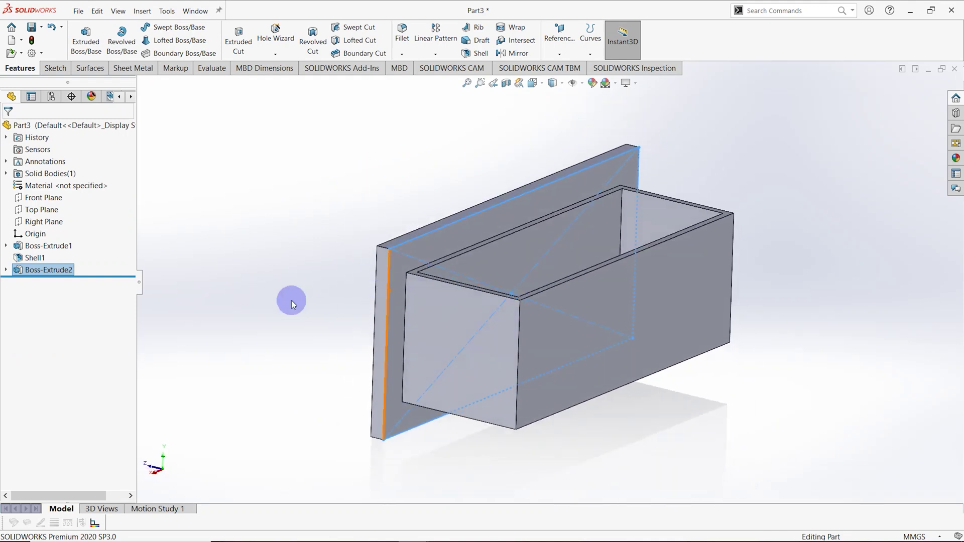
right_click(59, 271)
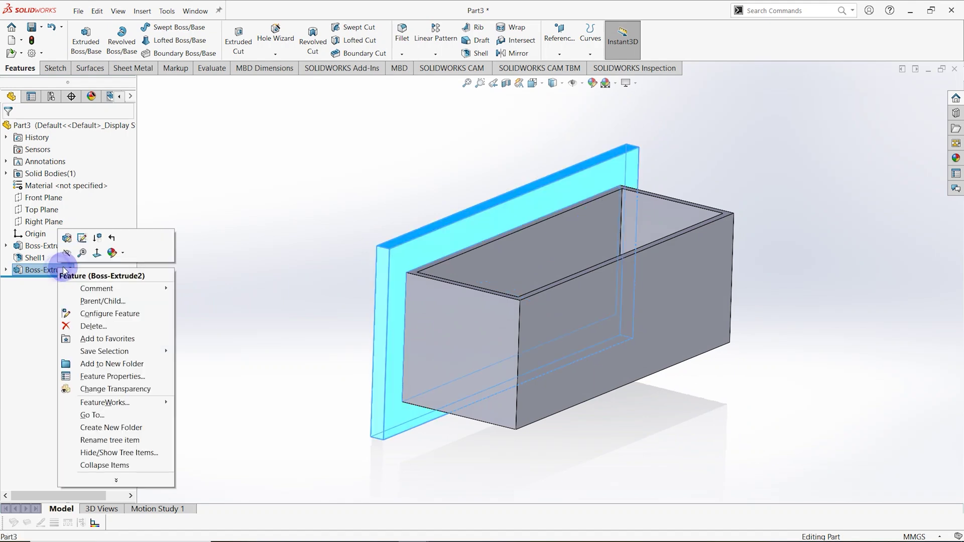
click(74, 327)
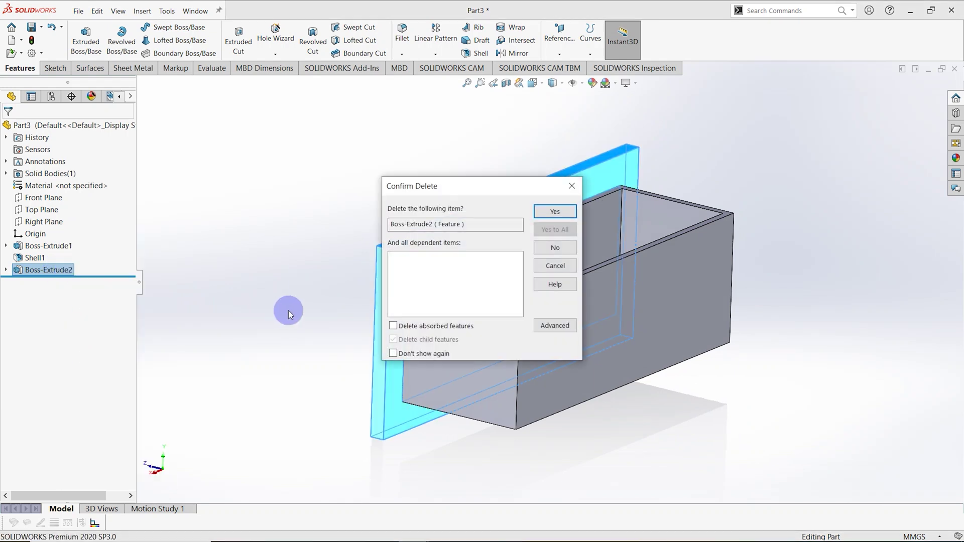
click(539, 220)
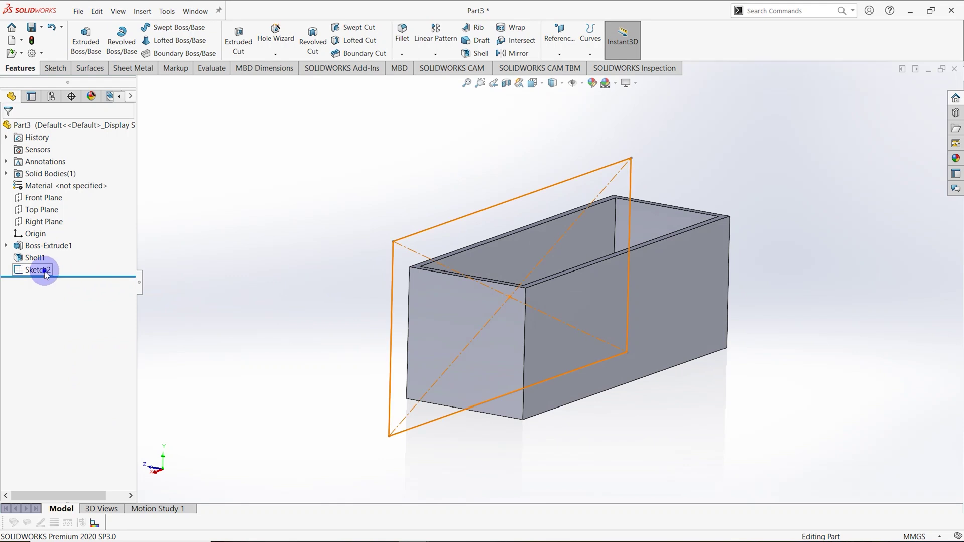
right_click(44, 272)
click(75, 338)
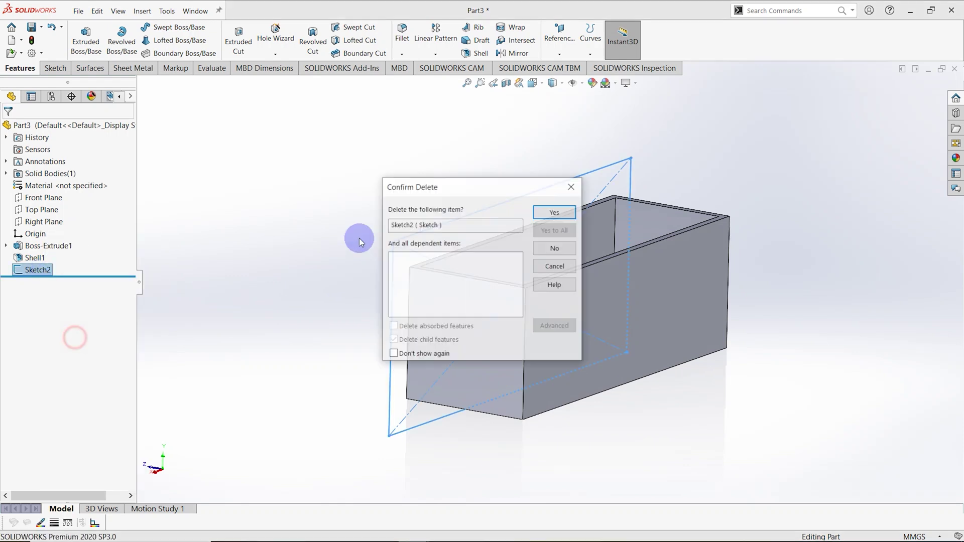
click(535, 216)
Step: Open a sketch on the box's bottom face and draw an origin-centered rectangle about 277 by 127 mm extending beyond all its edges
mouse_move(505, 323)
middle_down()
mouse_move(499, 337)
mouse_move(488, 311)
mouse_move(487, 146)
mouse_move(504, 168)
mouse_move(537, 288)
mouse_move(566, 323)
mouse_move(508, 219)
mouse_move(462, 197)
mouse_move(494, 279)
middle_up()
click(536, 287)
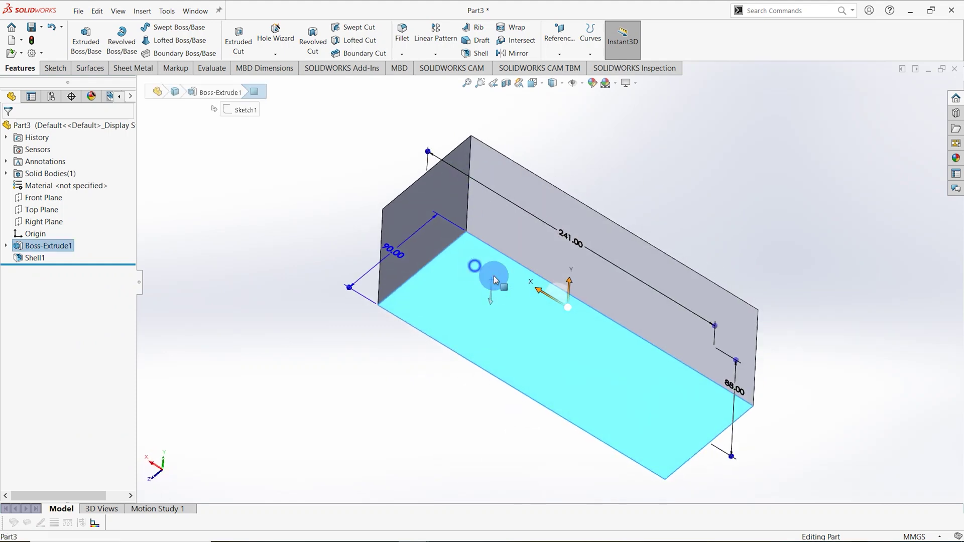
right_click(493, 279)
click(497, 248)
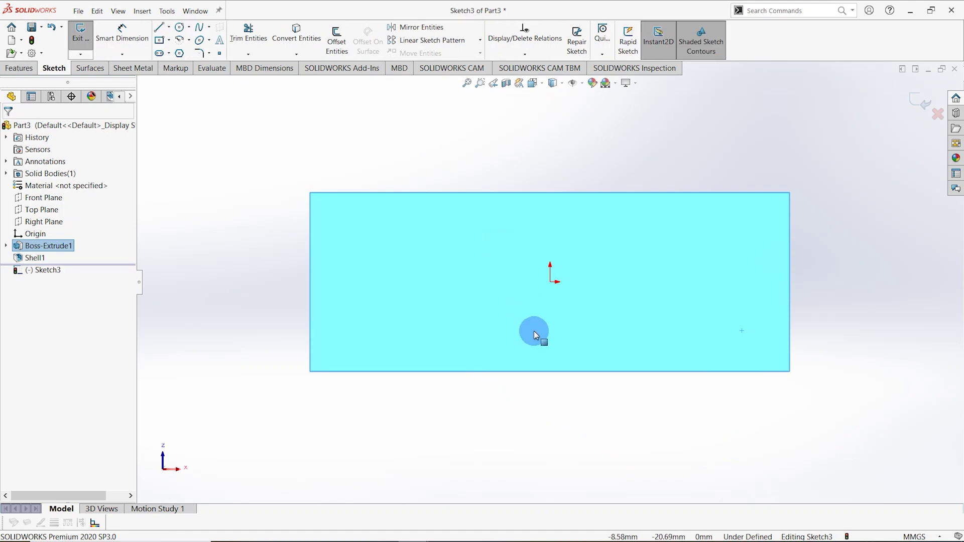
click(162, 41)
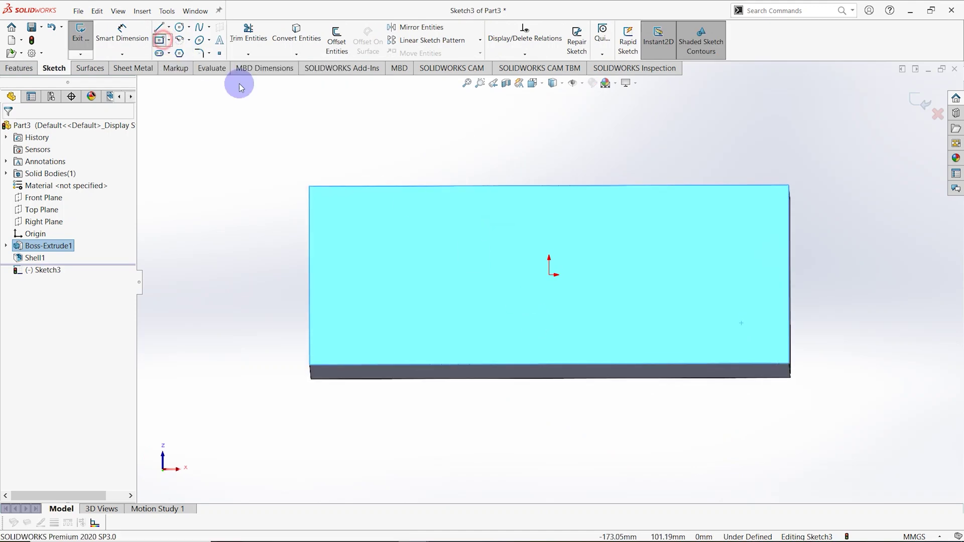
click(549, 275)
click(274, 149)
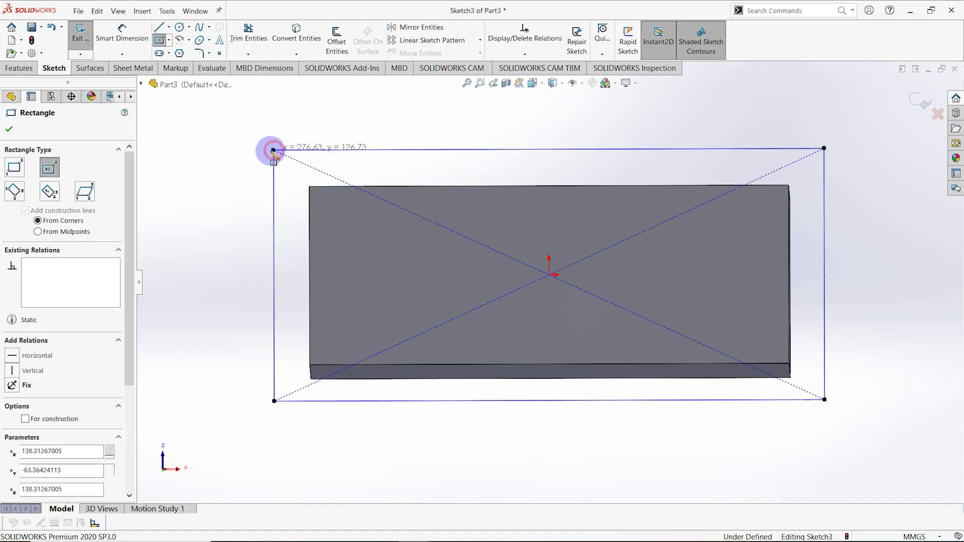
Step: Dimension the bottom-face rectangle to 130 mm high and 281 mm wide
click(131, 39)
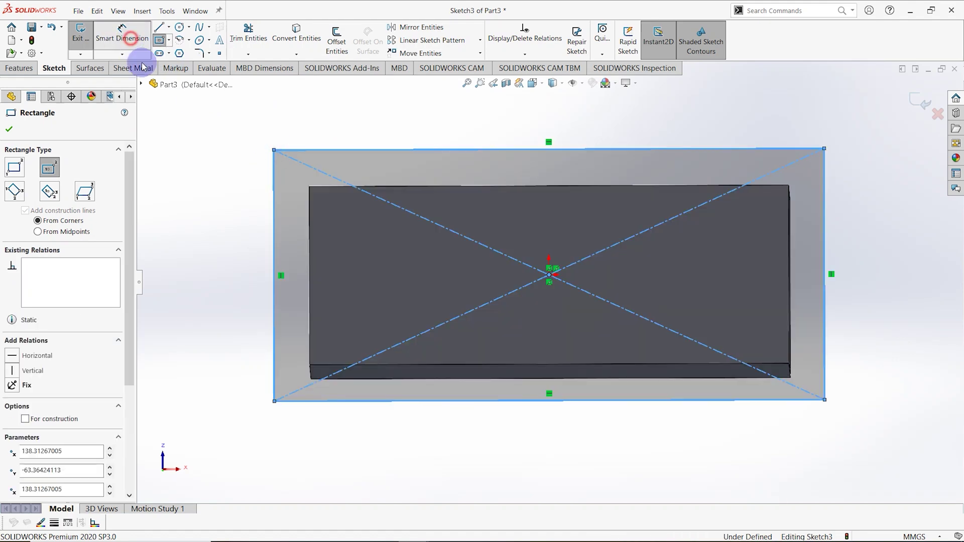
click(274, 242)
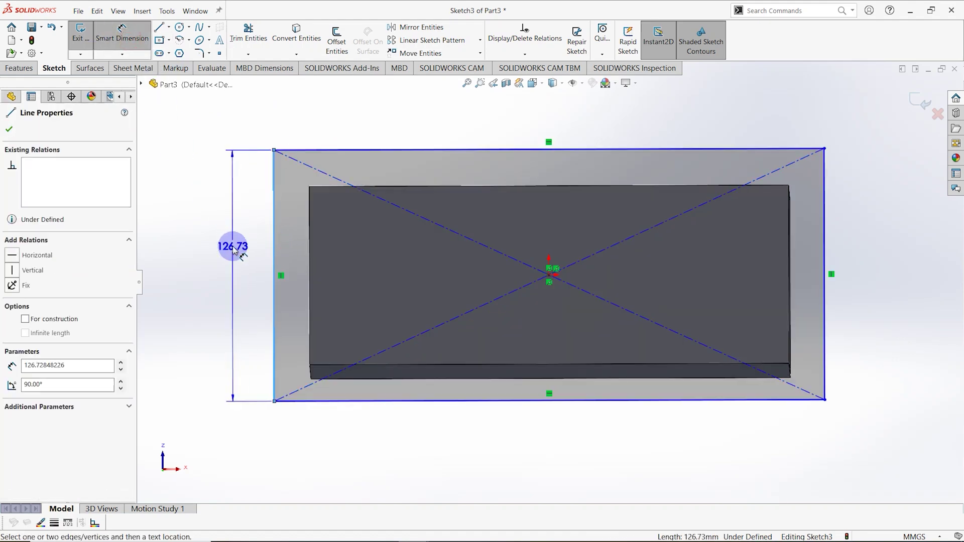
click(232, 246)
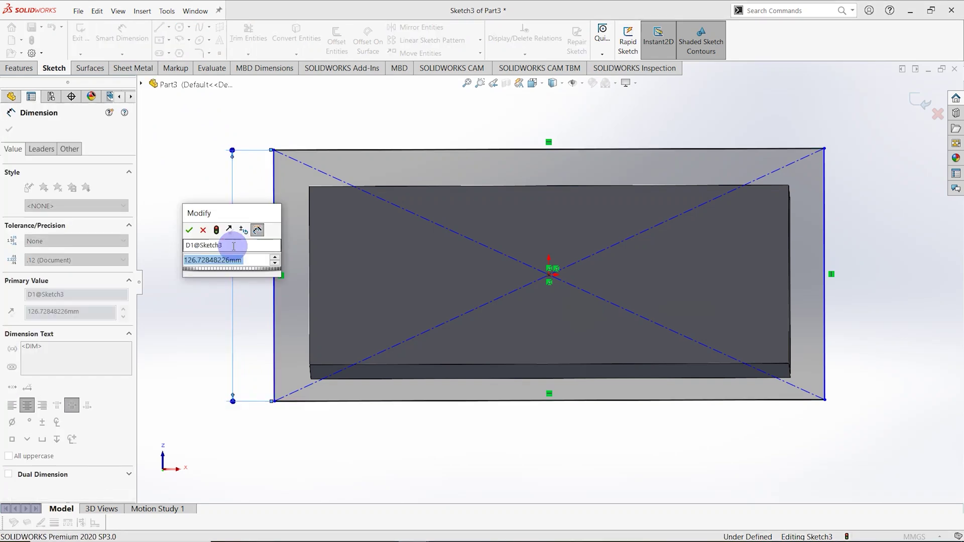
text(130)
key(Return)
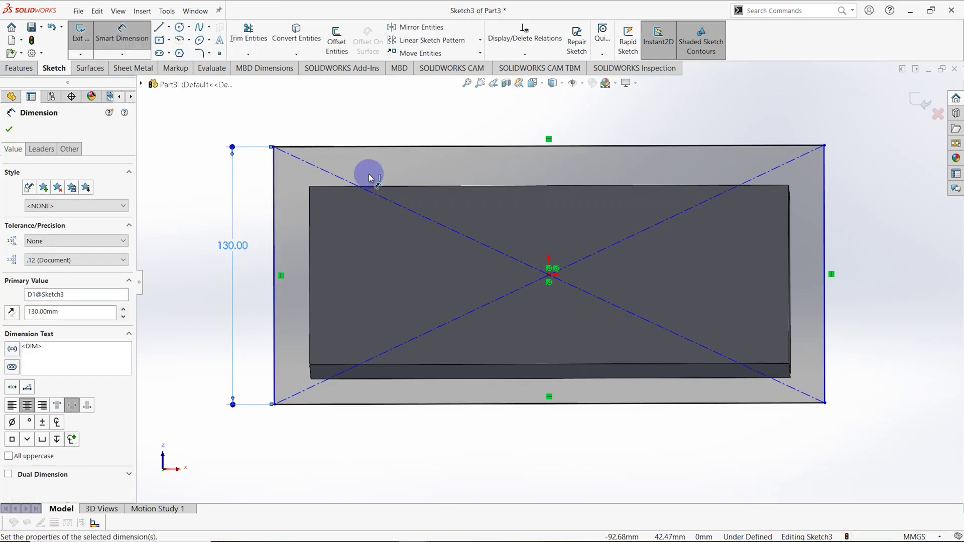
click(389, 146)
click(443, 116)
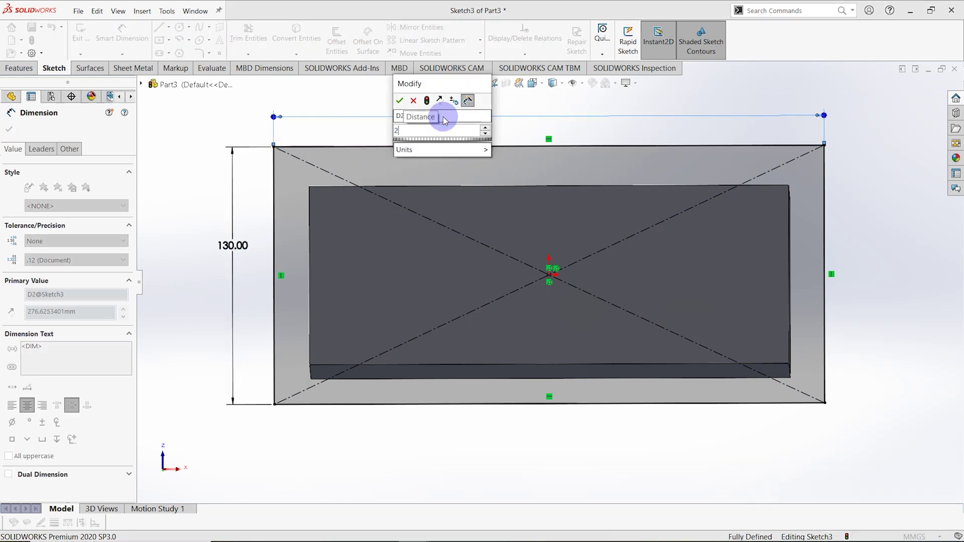
text(281)
key(Return)
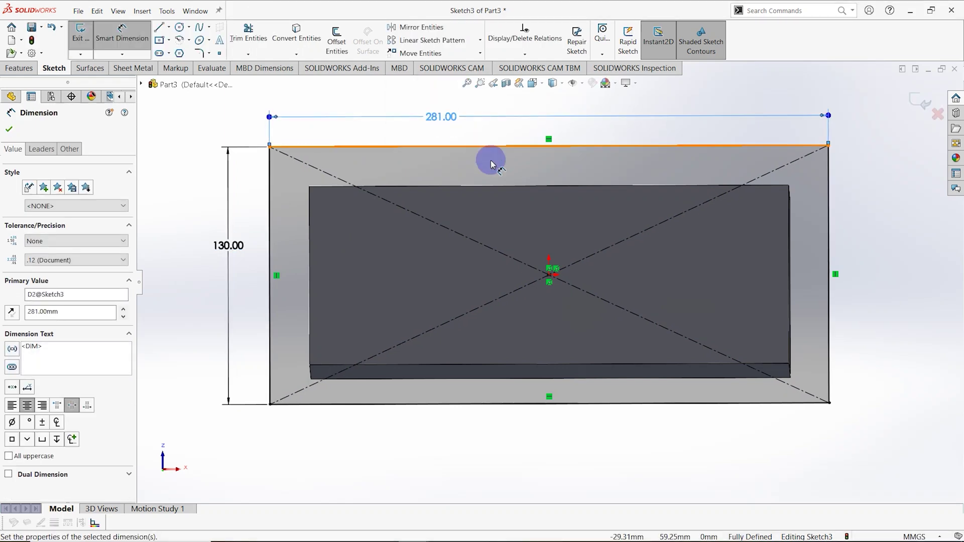
Step: Extrude the bottom-face rectangle as a Blind boss 10 mm downward, merged with the box, to form the base flange
mouse_move(490, 159)
middle_down()
mouse_move(565, 232)
mouse_move(521, 280)
mouse_move(499, 243)
mouse_move(501, 206)
mouse_move(577, 263)
mouse_move(518, 228)
mouse_move(482, 171)
middle_up()
click(9, 129)
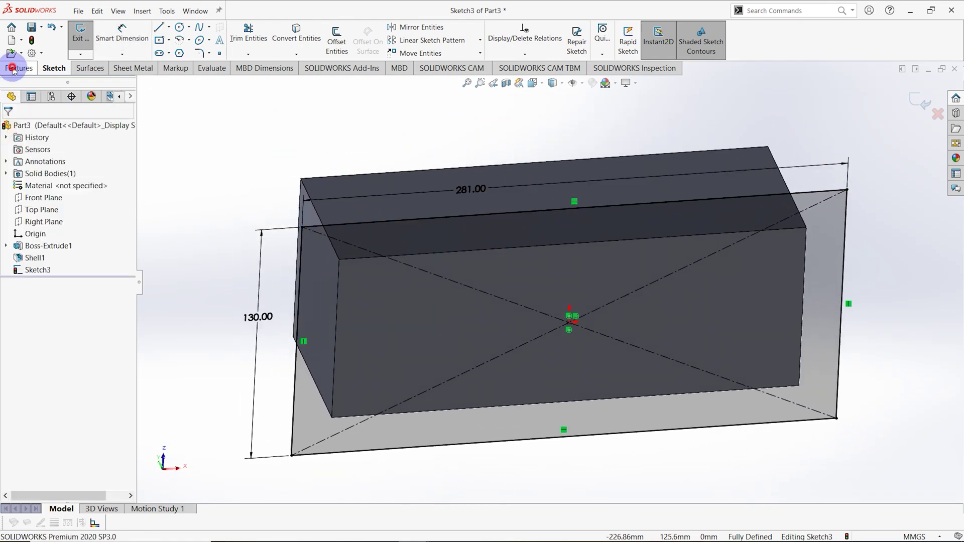
click(19, 68)
click(86, 40)
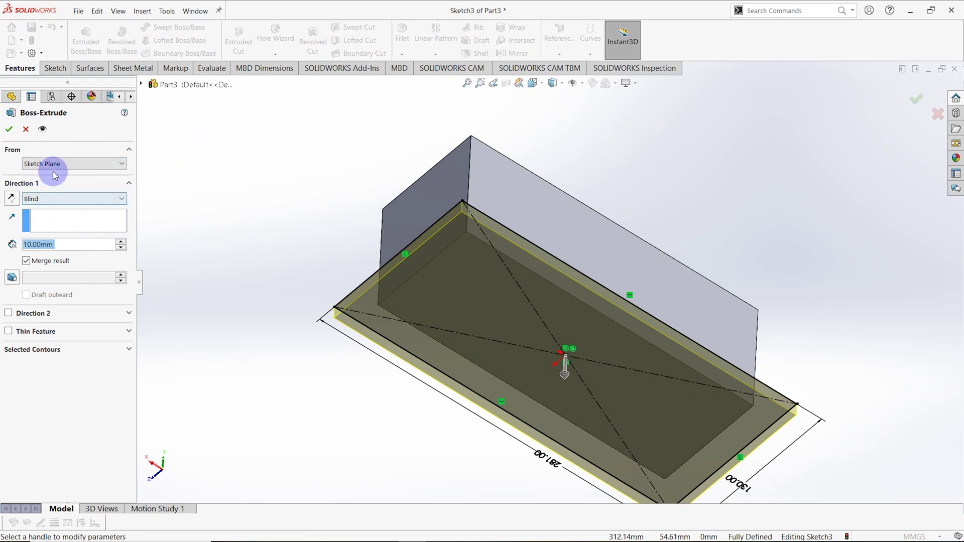
click(7, 130)
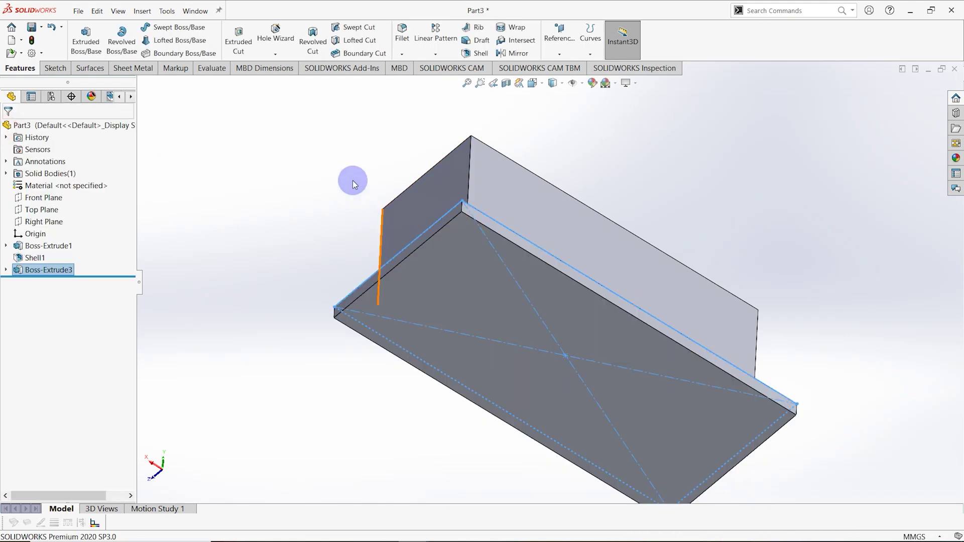
Step: Open a sketch on the box's top rim and draw an origin-centered rectangle about 296 mm wide extending beyond the base flange
middle_drag(352, 180, 393, 275)
click(402, 276)
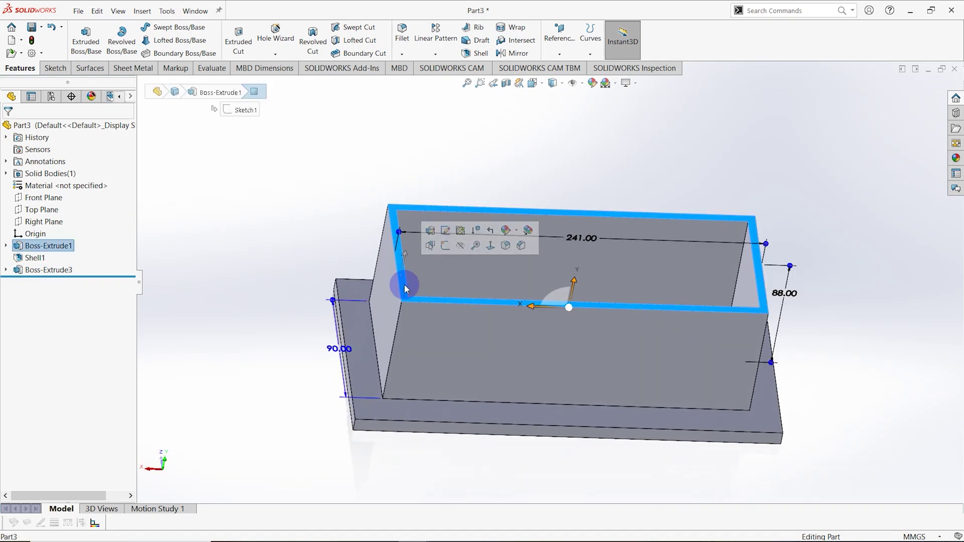
right_click(401, 274)
click(429, 257)
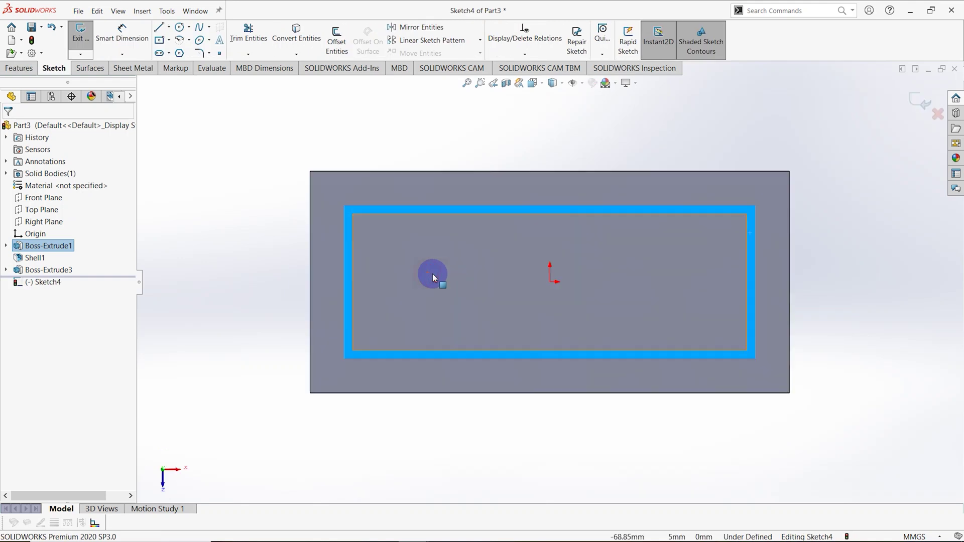
click(160, 40)
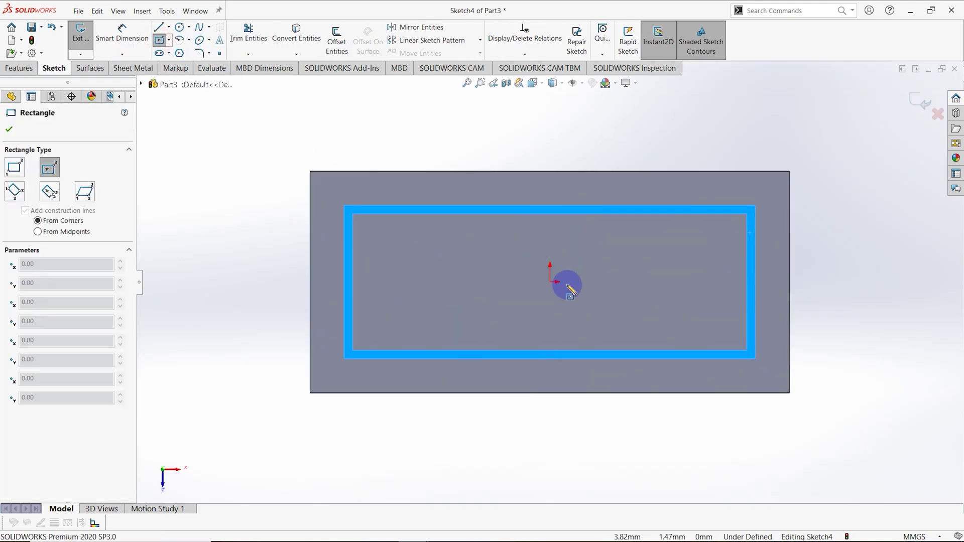
click(551, 282)
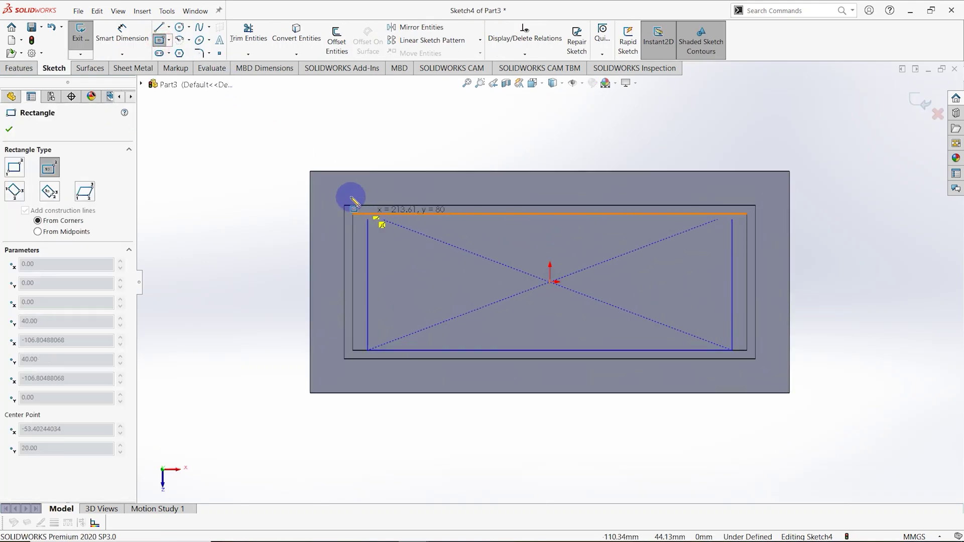
click(297, 151)
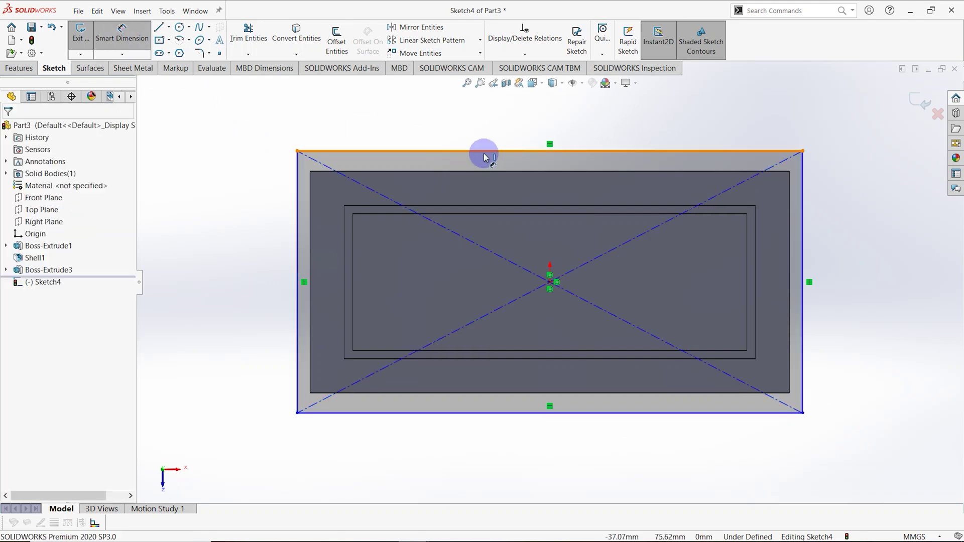
Step: Dimension the top-rim rectangle to 271 mm wide and 120 mm high
click(527, 150)
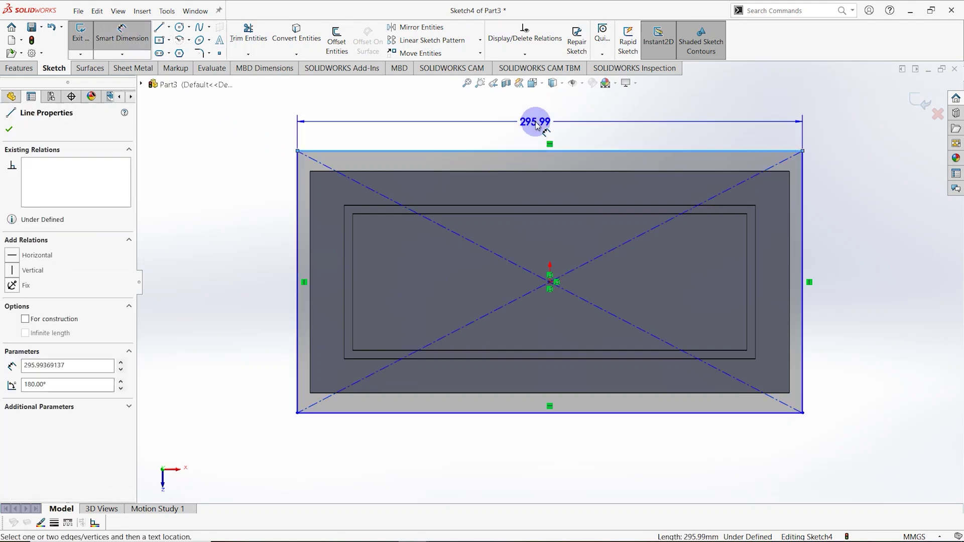
click(534, 122)
text(2)
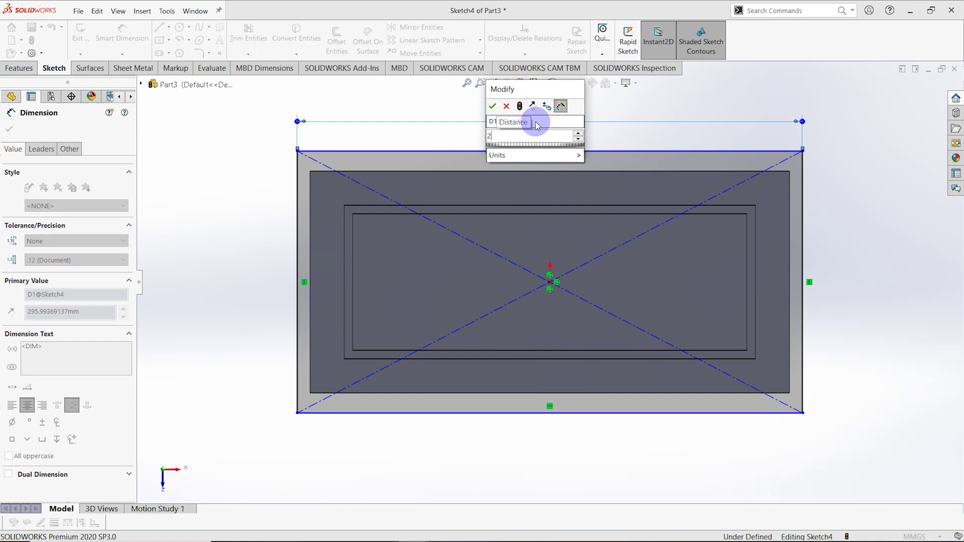
text(71)
key(Return)
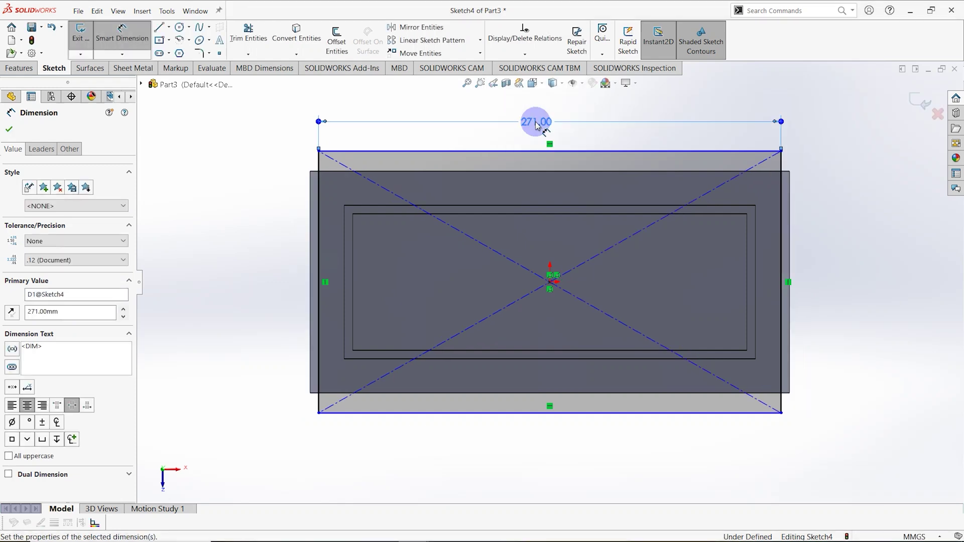
click(320, 194)
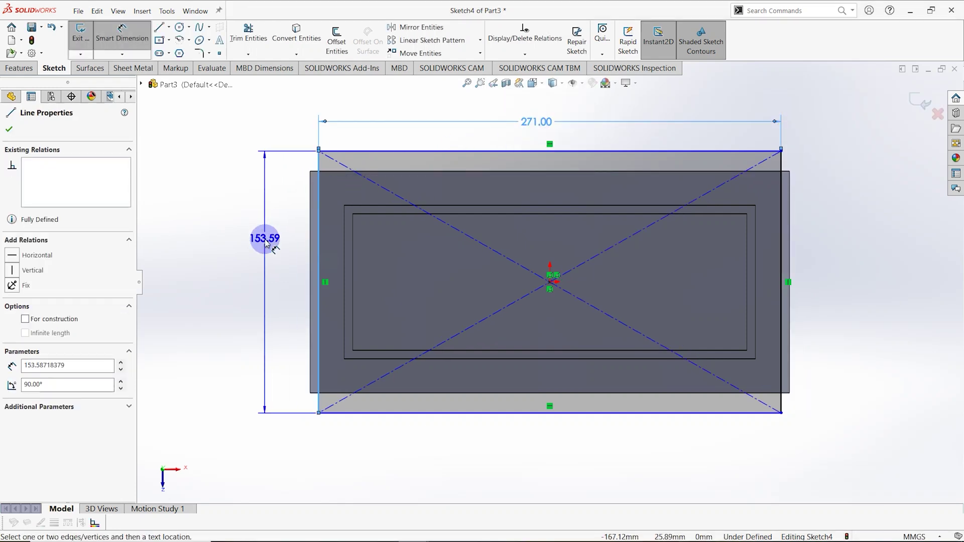
click(283, 213)
text(120)
key(Return)
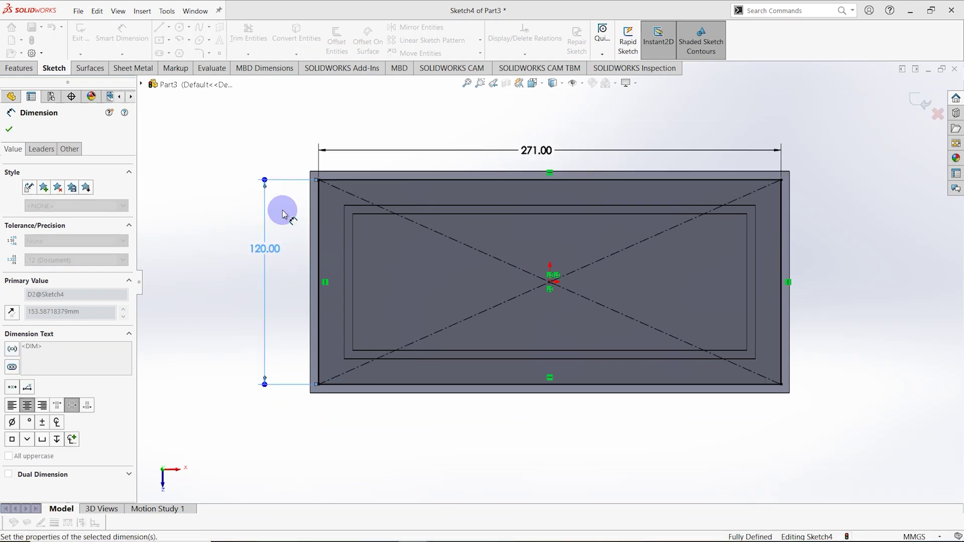
click(9, 130)
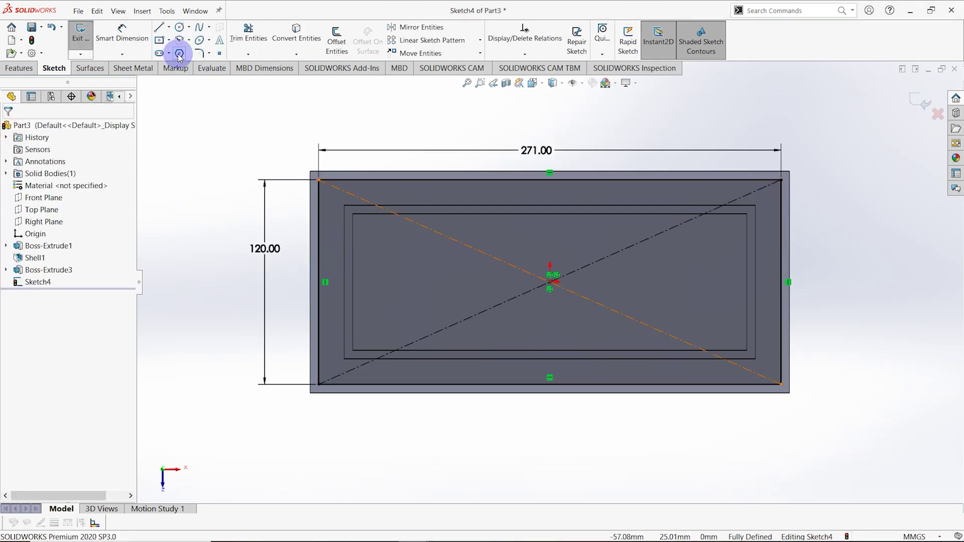
Step: Convert the four inner edges of the box opening into sketch lines inside the 271 by 120 mm rectangle
click(353, 236)
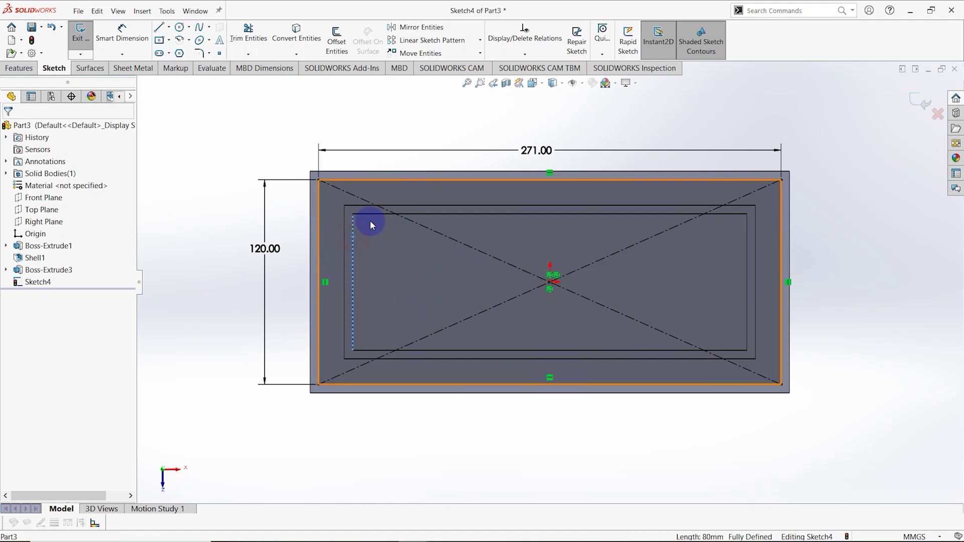
ctrl+click(372, 215)
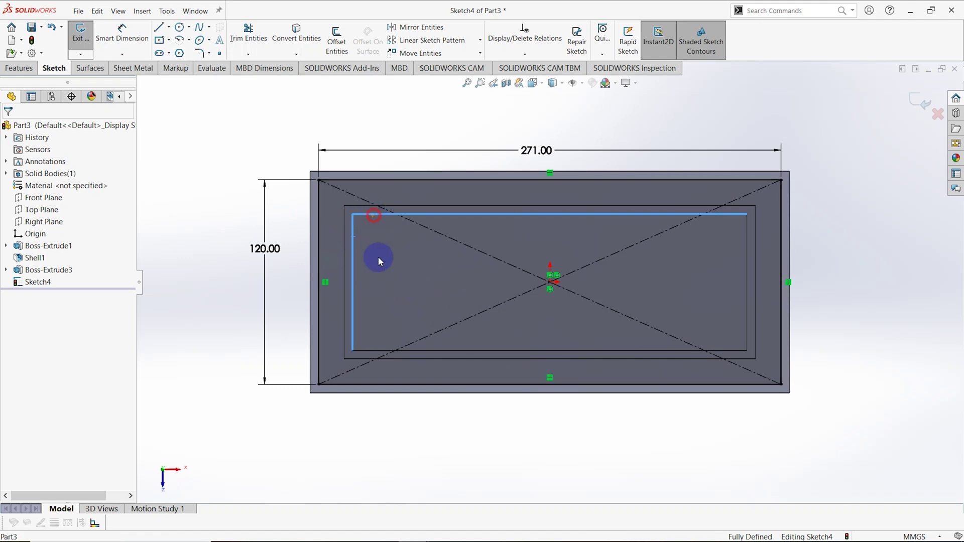
ctrl+click(427, 350)
ctrl+click(746, 278)
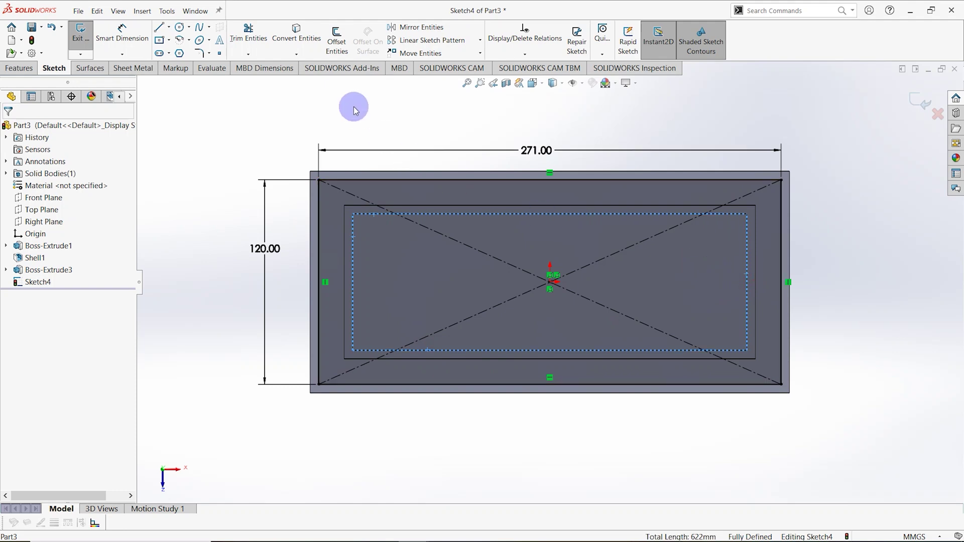
click(299, 44)
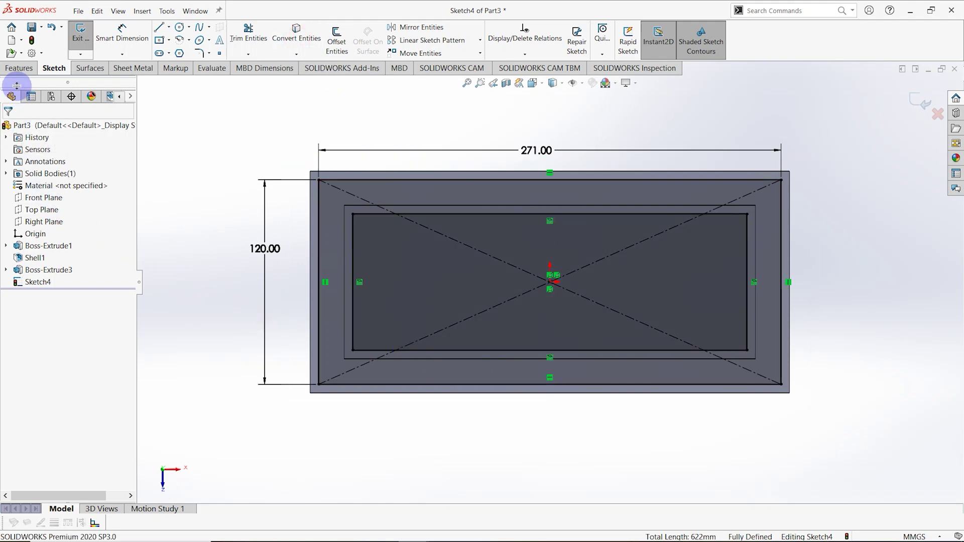
Step: Extrude the top-rim profile as a Blind boss 5 mm downward, merged with the box, to form the top flange
click(17, 71)
click(87, 46)
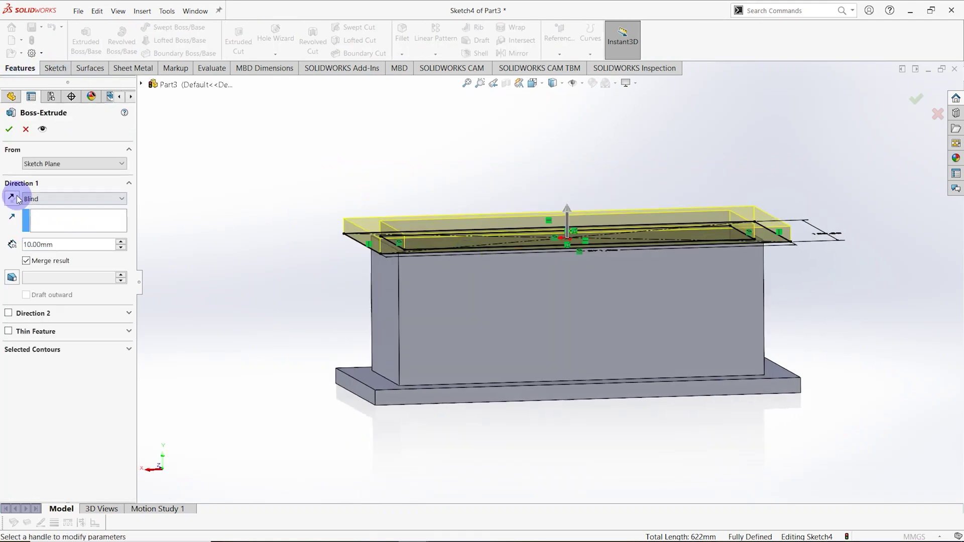
click(12, 197)
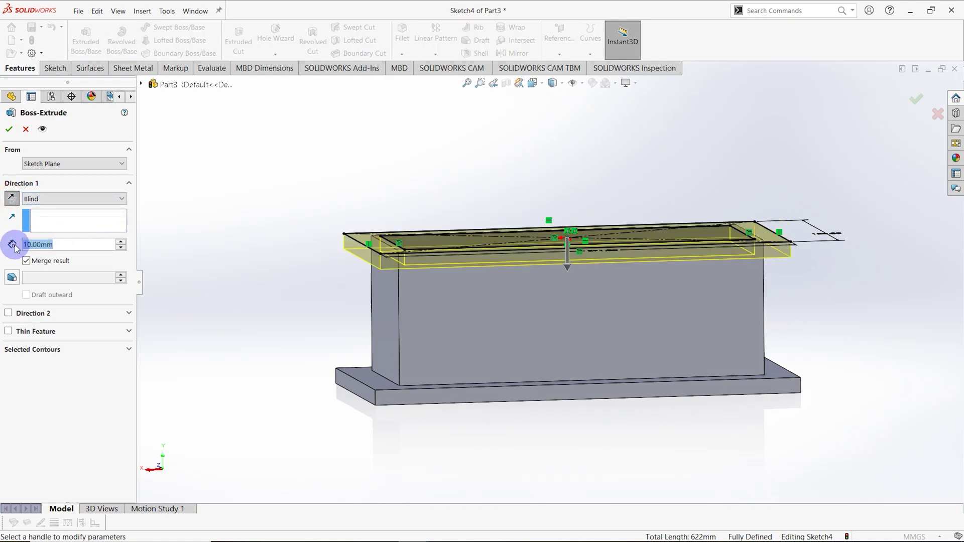
click(9, 129)
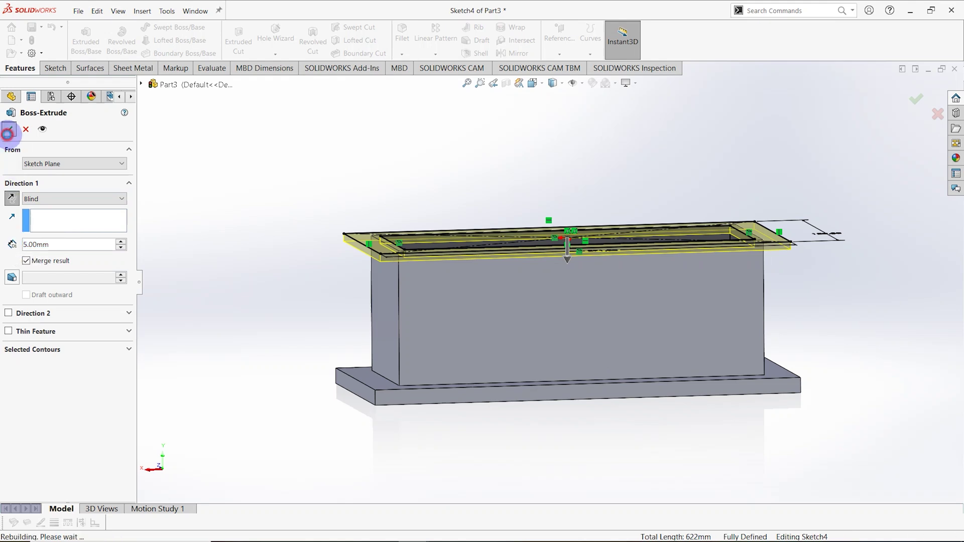
Step: Open a sketch on the long side face of the top flange
middle_drag(486, 180, 517, 172)
scroll(460, 260, down, 5)
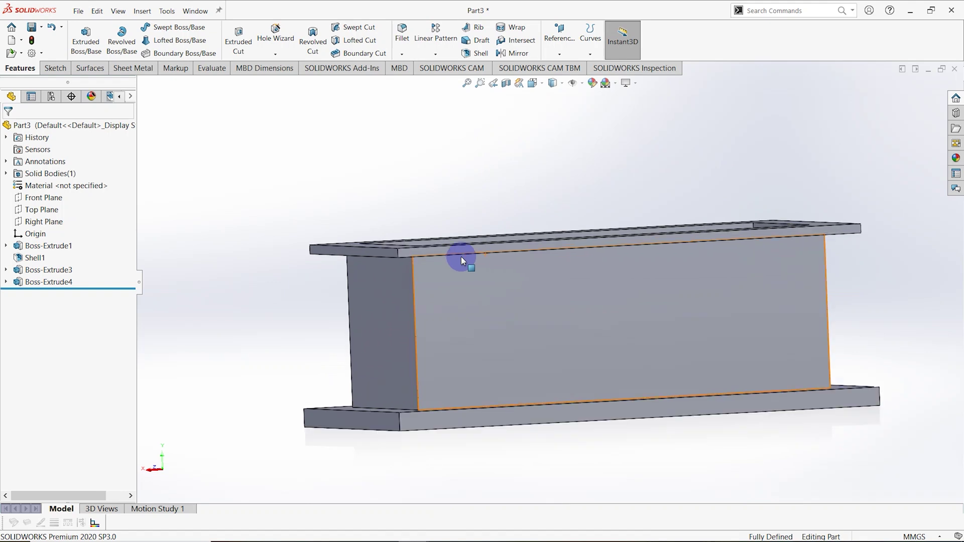
click(412, 254)
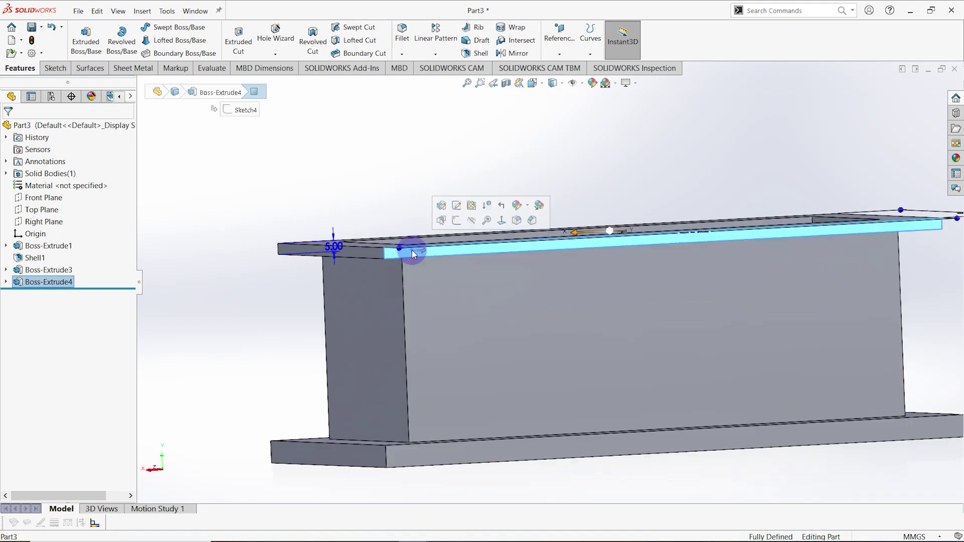
right_click(474, 248)
click(499, 234)
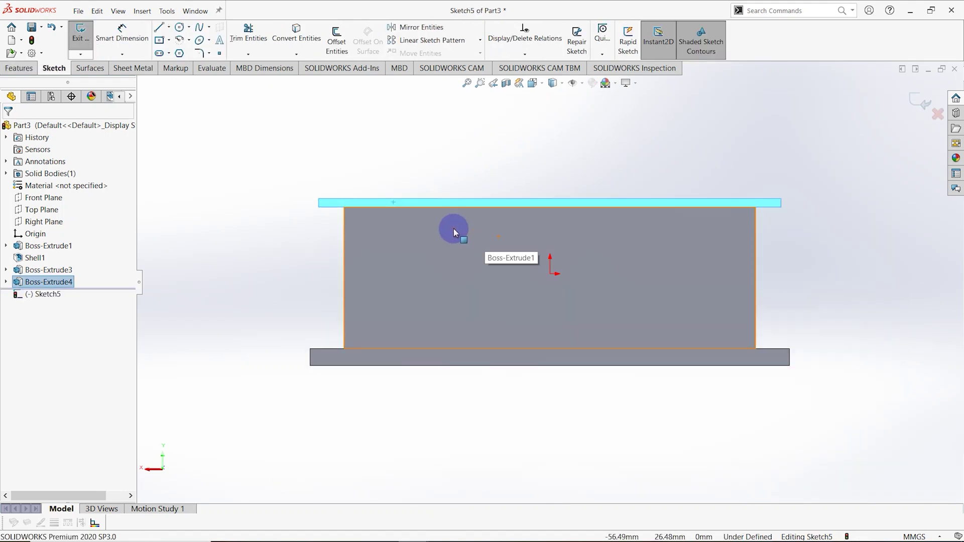
scroll(453, 232, down, 1)
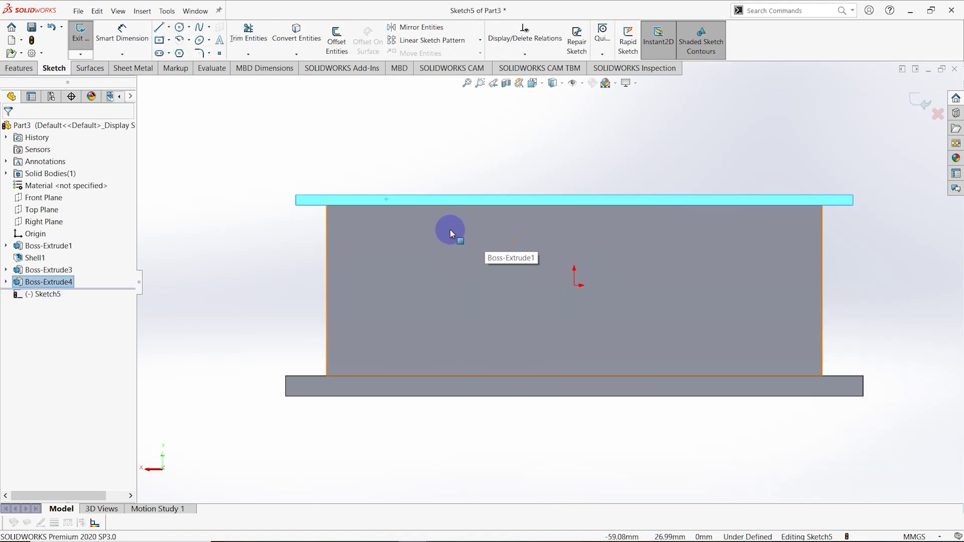
Step: Draw two circles centered on the flange's top edge, about 45 and 44 mm in diameter, one on each side of the origin
click(179, 28)
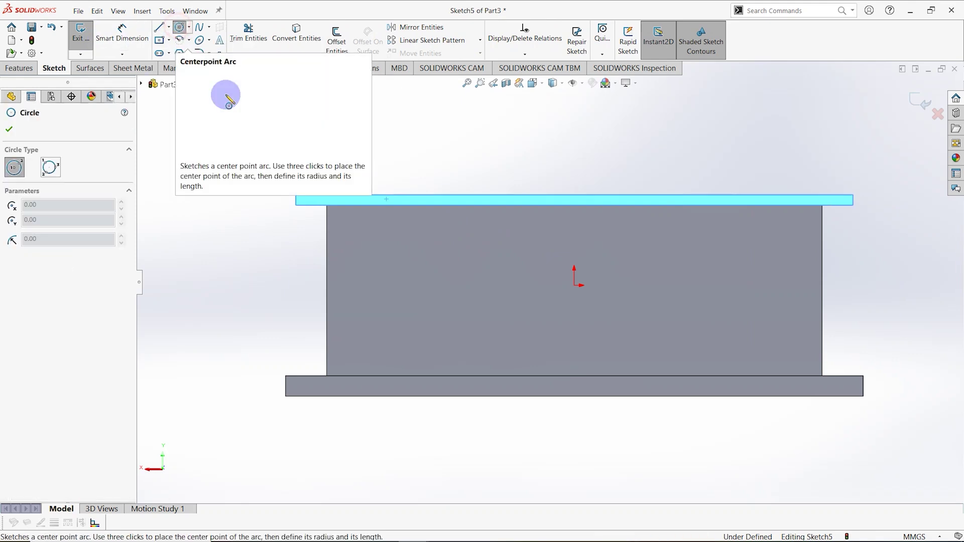
click(433, 195)
click(409, 155)
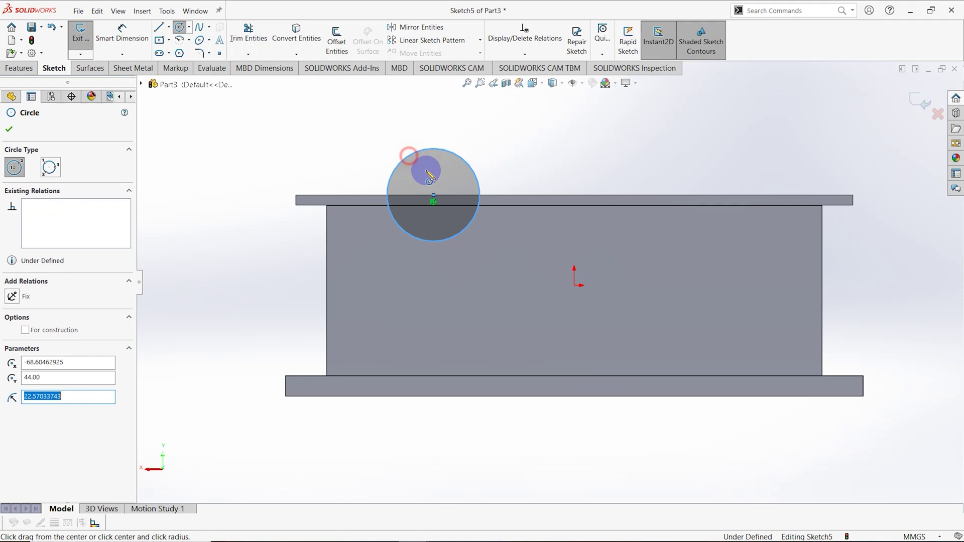
click(707, 196)
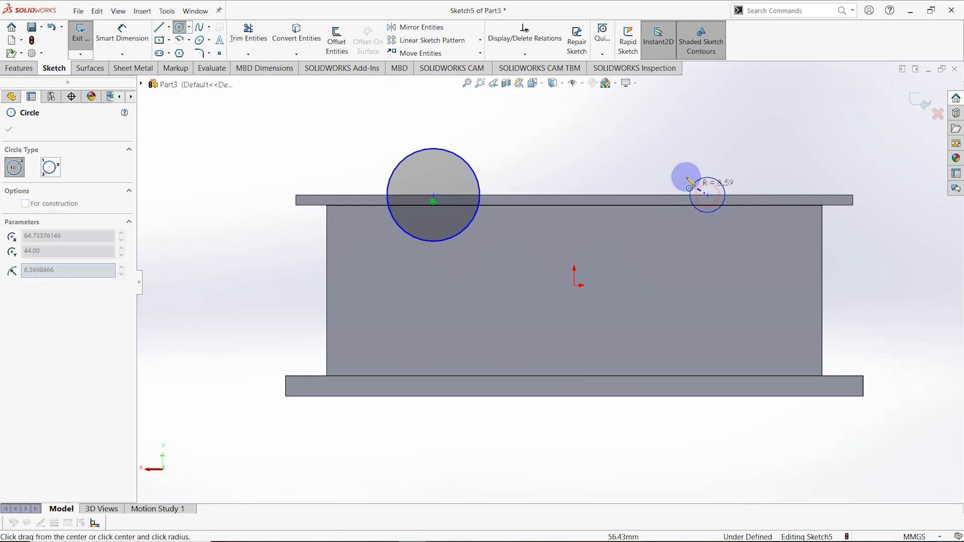
click(683, 169)
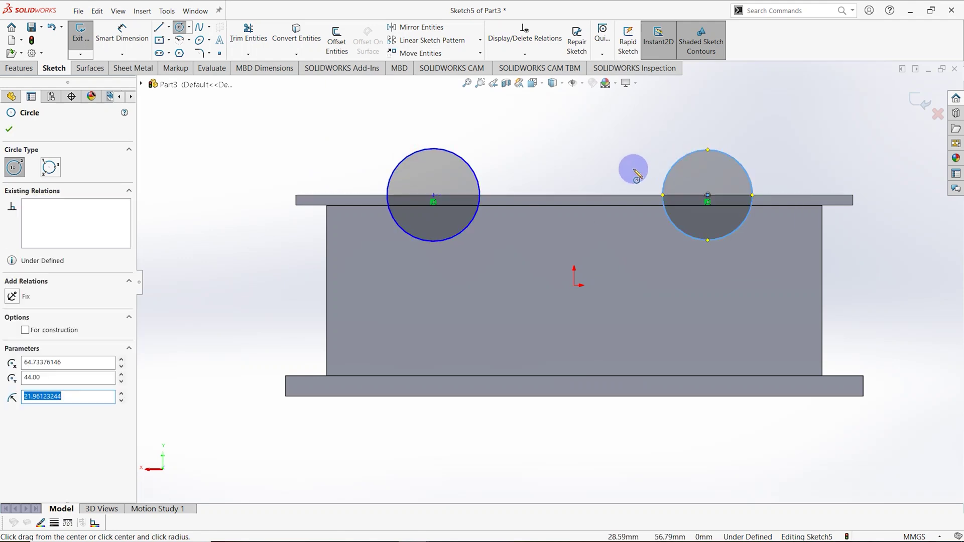
key(Escape)
Step: Apply an Equal relation between the two circles on the flange side face
click(454, 153)
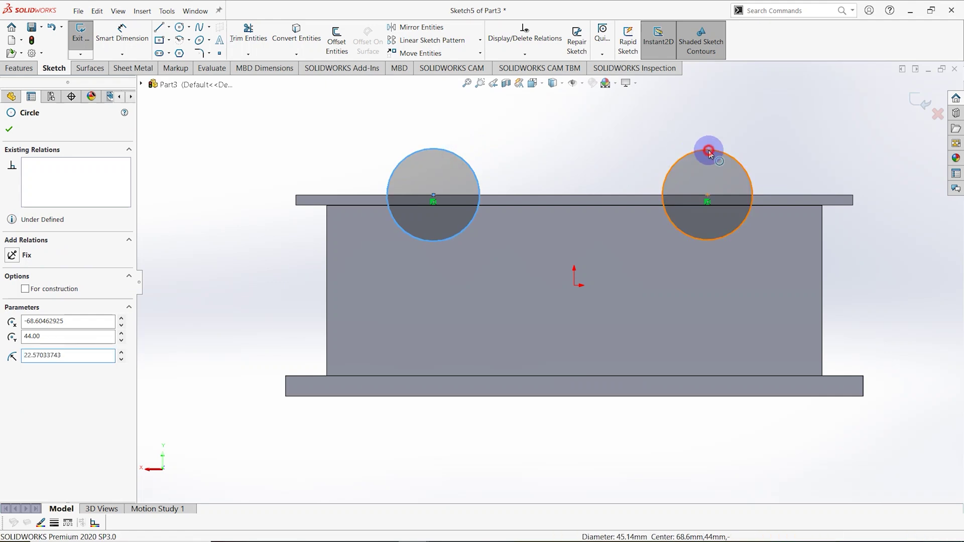
ctrl+click(708, 151)
click(12, 351)
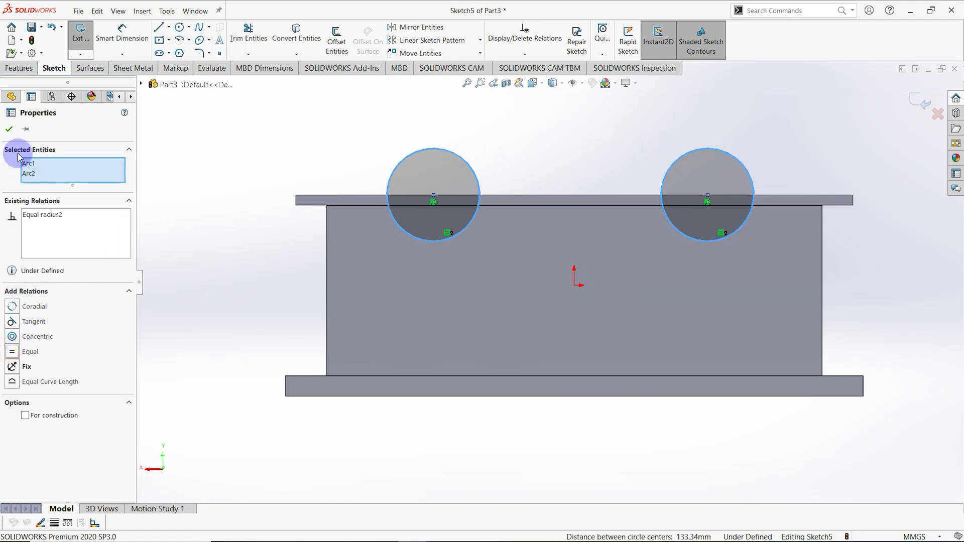
click(12, 130)
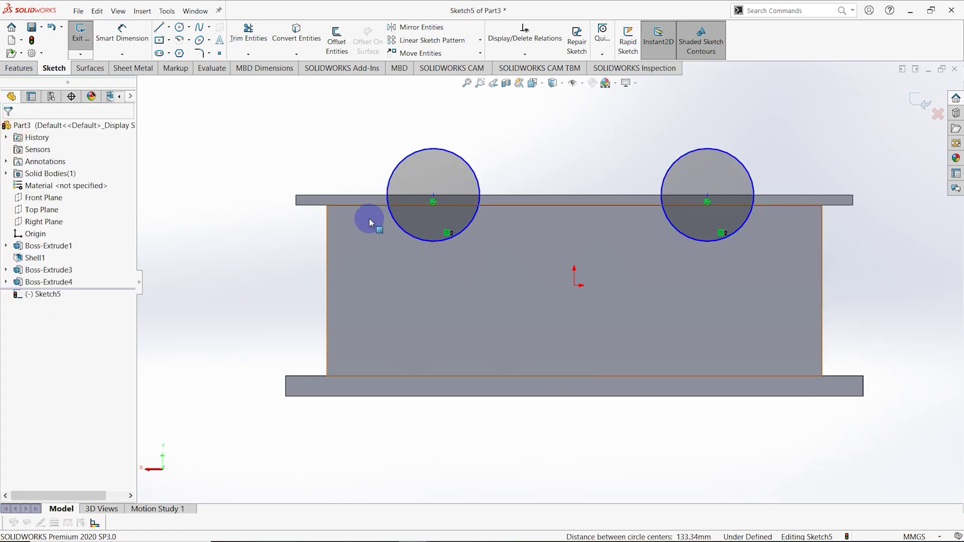
Step: Dimension the left circle's diameter to 55 mm
click(123, 41)
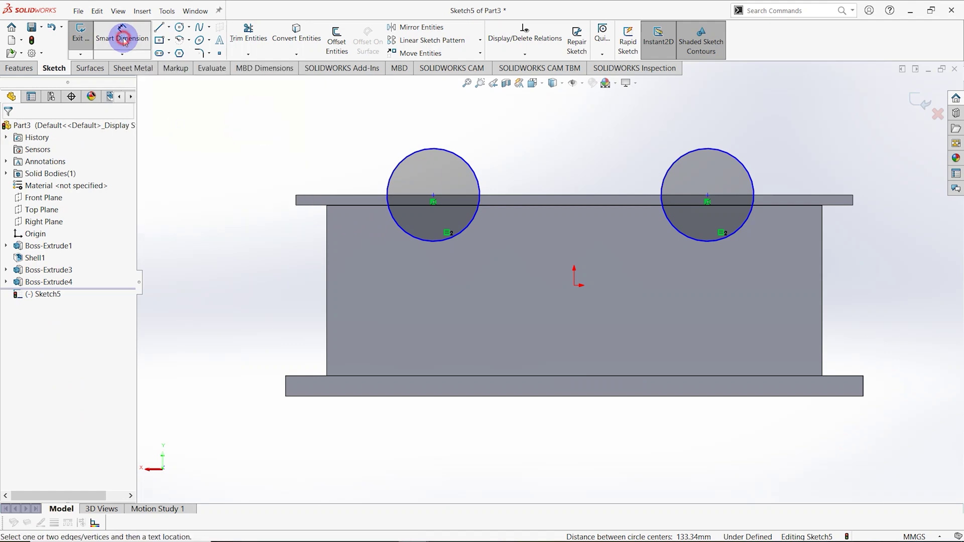
click(425, 149)
click(372, 123)
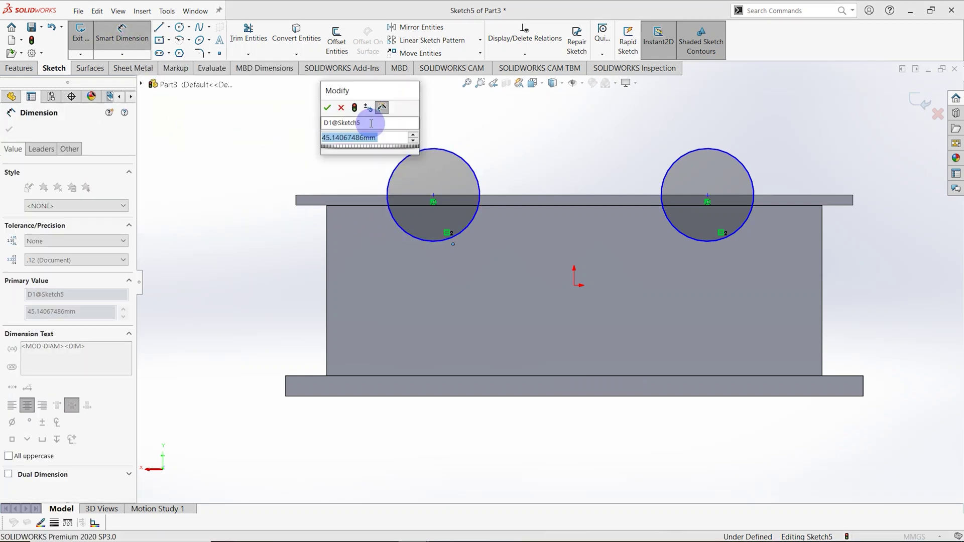
text(55)
key(Return)
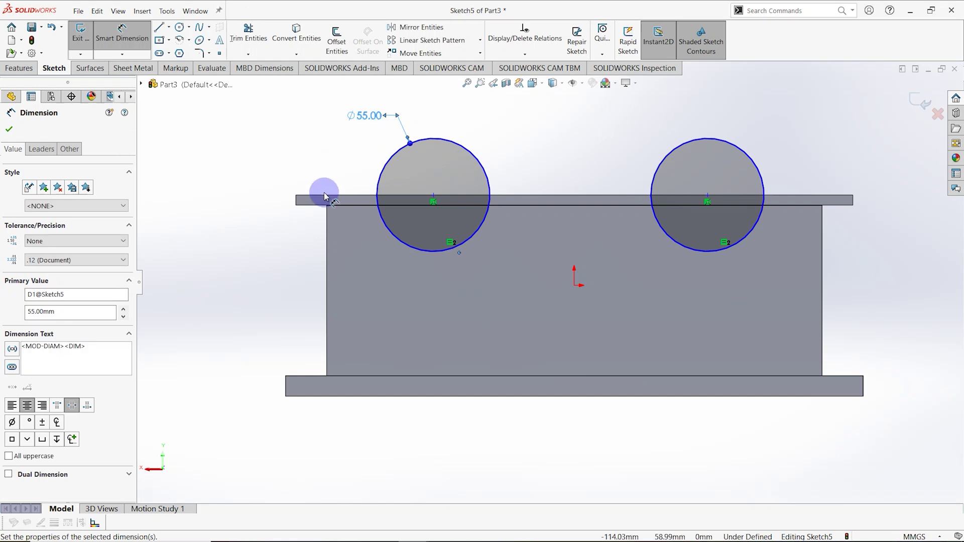
Step: Dimension the left circle's center 55 mm from the box's left edge and the right circle's center 88 mm from its right edge
click(327, 231)
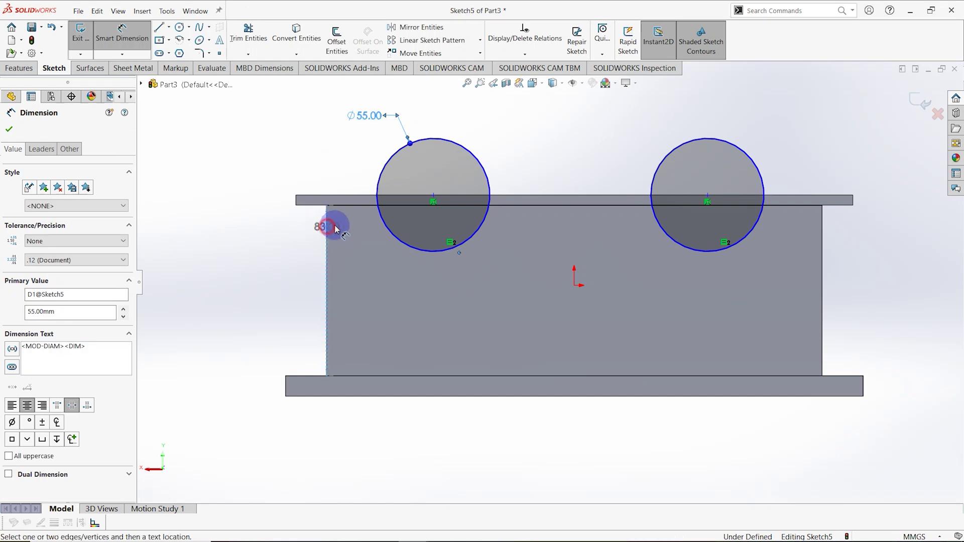
click(434, 198)
click(409, 274)
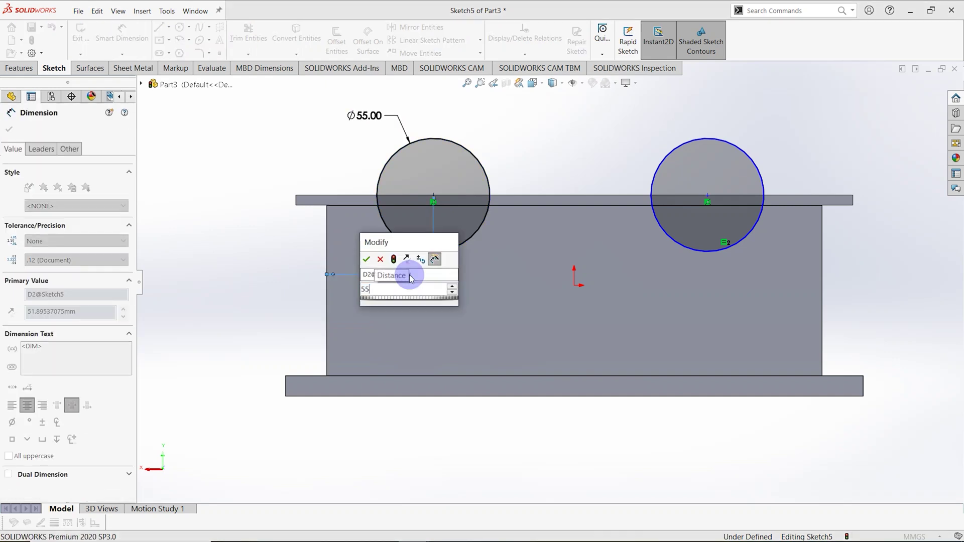
key(Return)
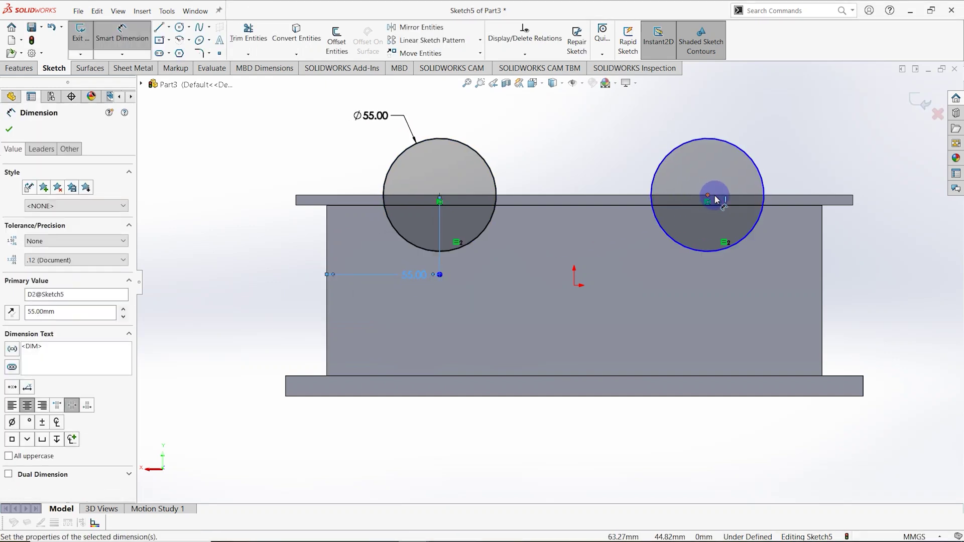
click(821, 235)
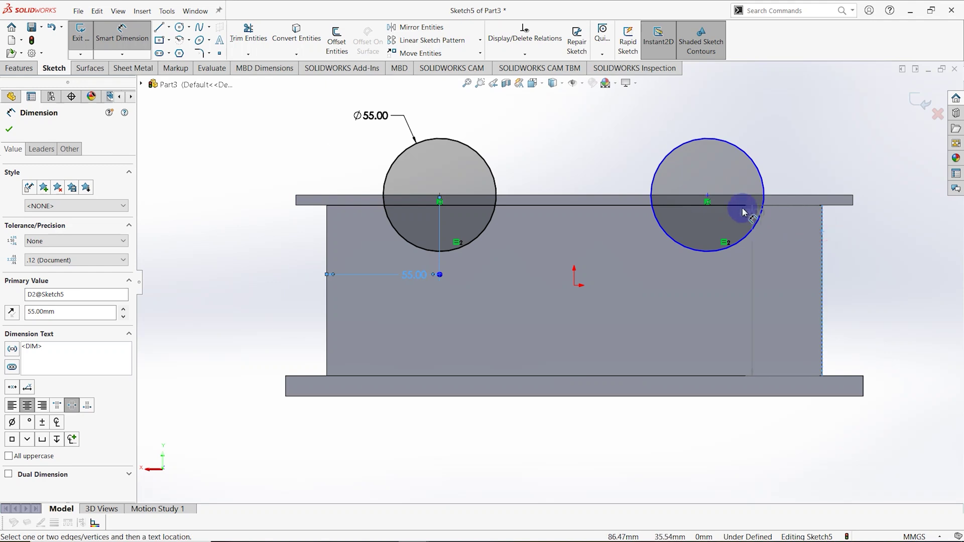
click(711, 201)
click(758, 272)
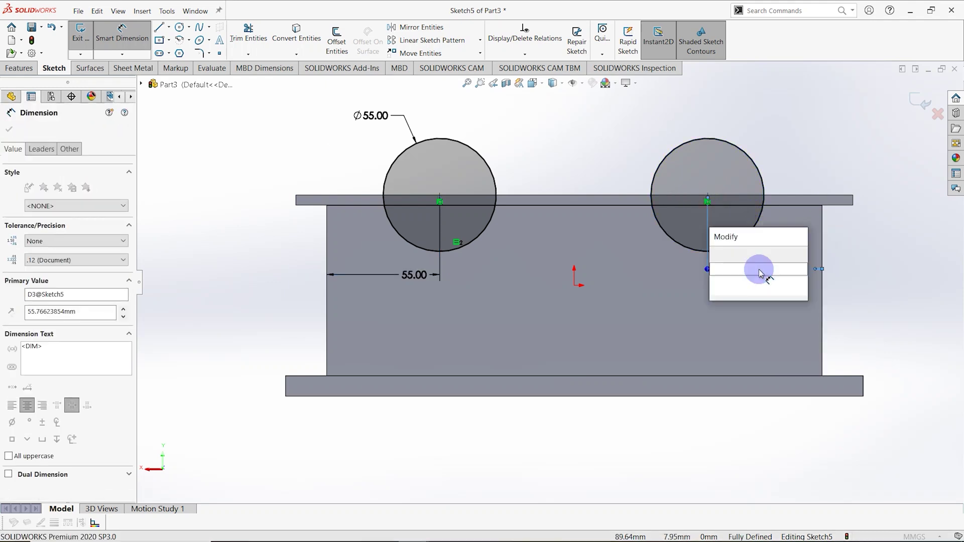
text(88)
key(Return)
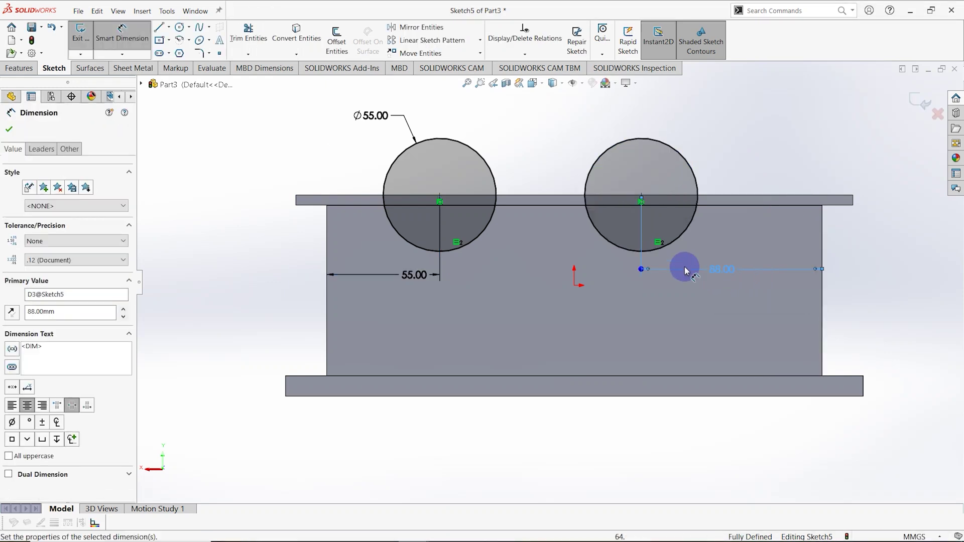
key(ctrl+7)
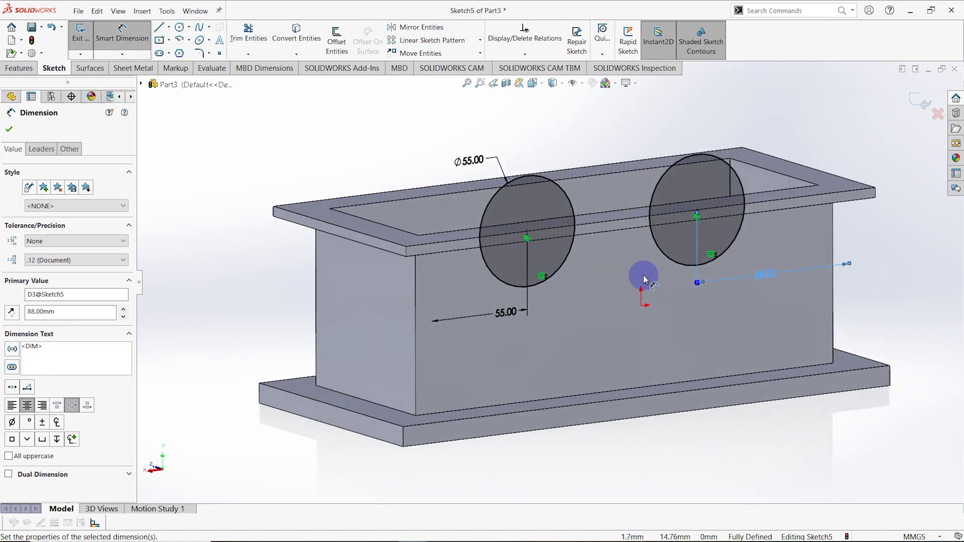
key(space)
click(471, 257)
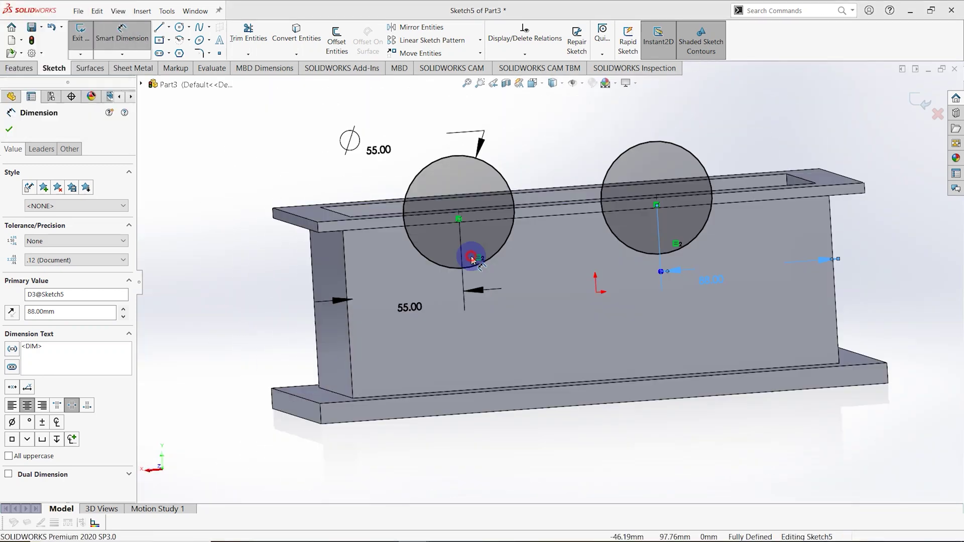
Step: Draw a horizontal diameter line across each of the two 55 mm circles along the flange's top edge
key(space)
click(457, 392)
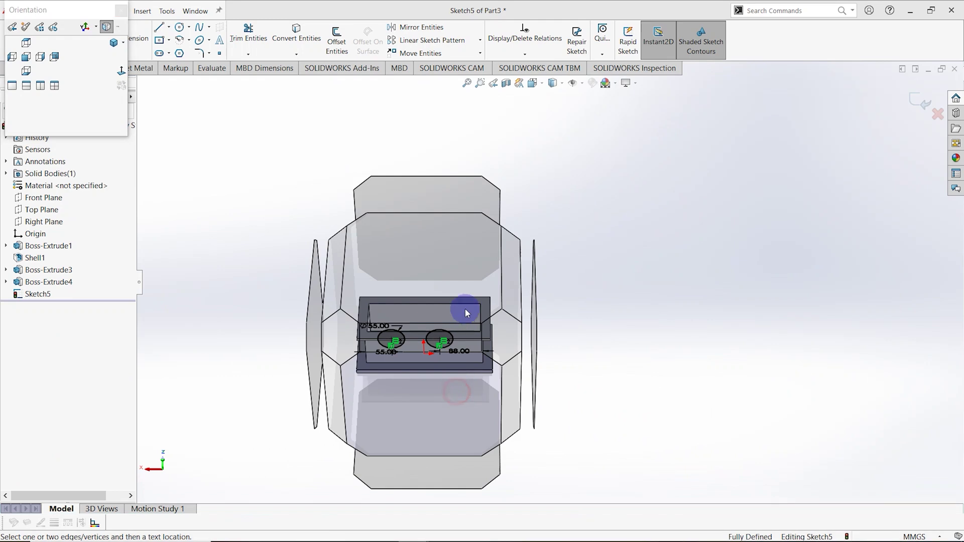
click(159, 26)
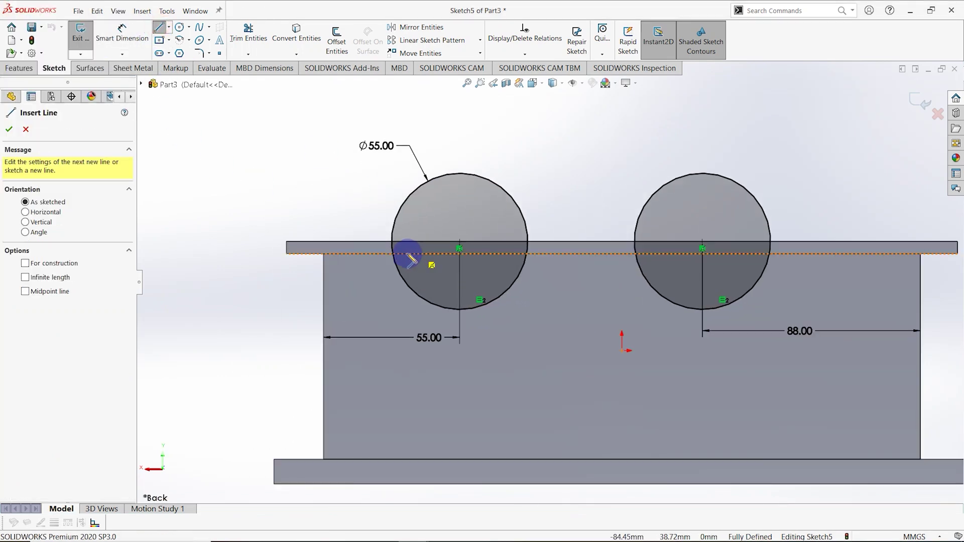
click(392, 243)
click(527, 241)
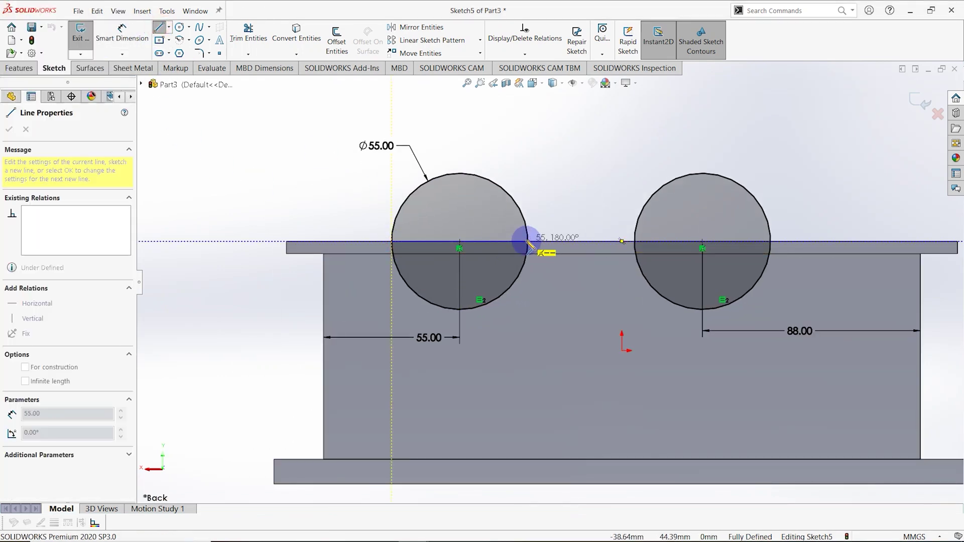
key(Escape)
click(634, 242)
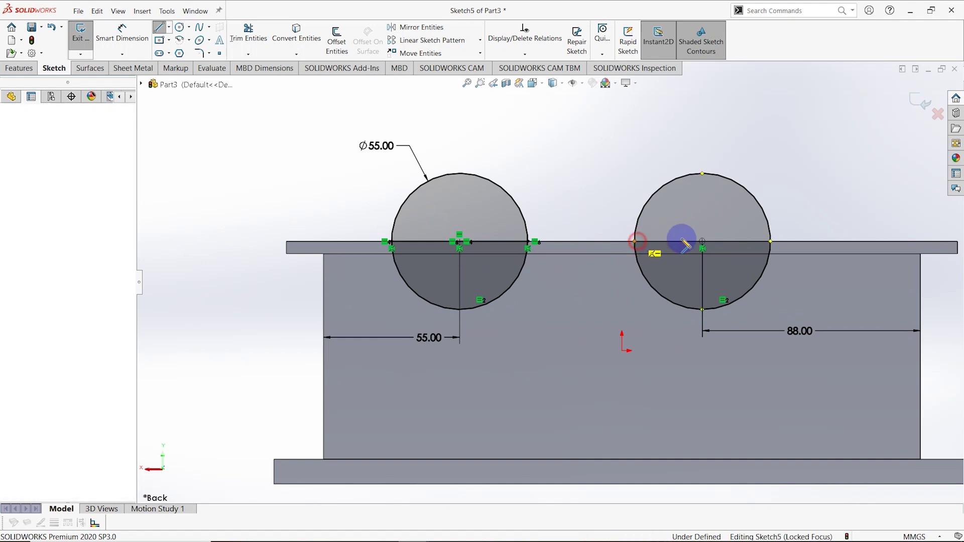
click(770, 242)
key(Escape)
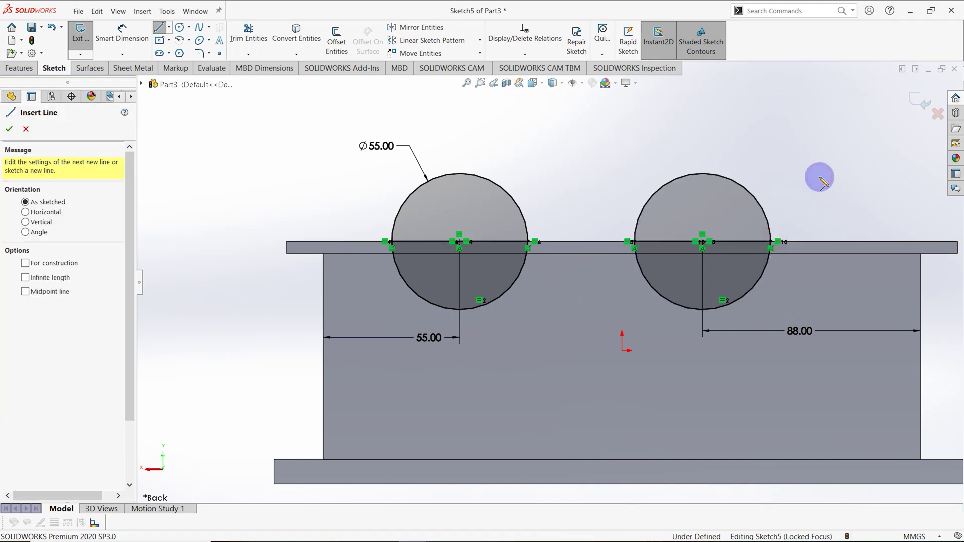
Step: Trim away the upper halves of both circles so two closed semicircles remain below the flange's top edge
click(250, 43)
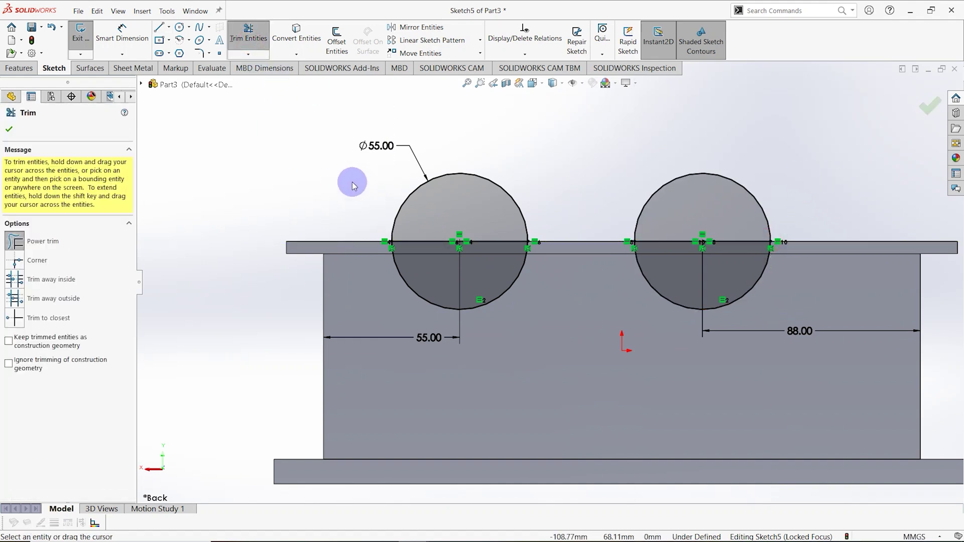
mouse_move(390, 178)
mouse_down()
mouse_move(426, 204)
mouse_move(701, 199)
mouse_up()
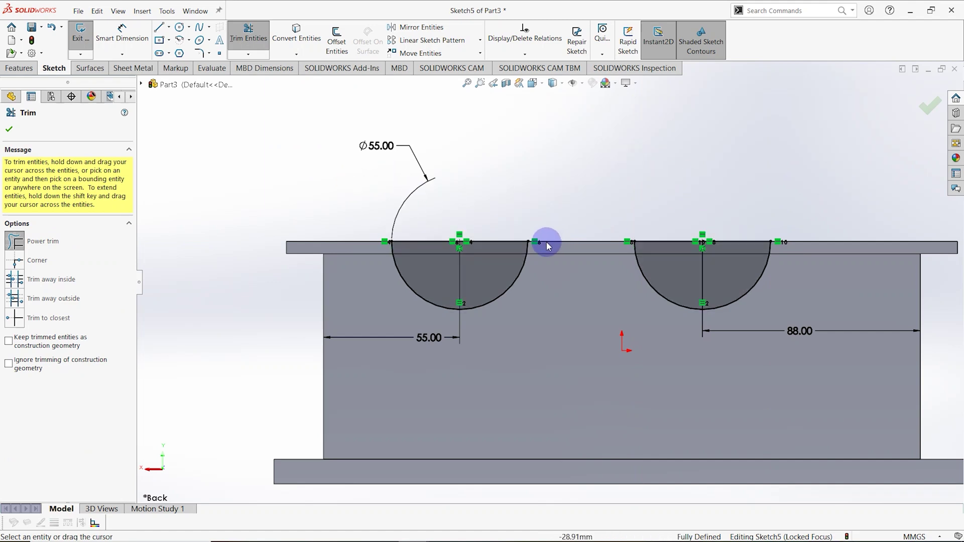
middle_drag(548, 243, 569, 269)
click(9, 131)
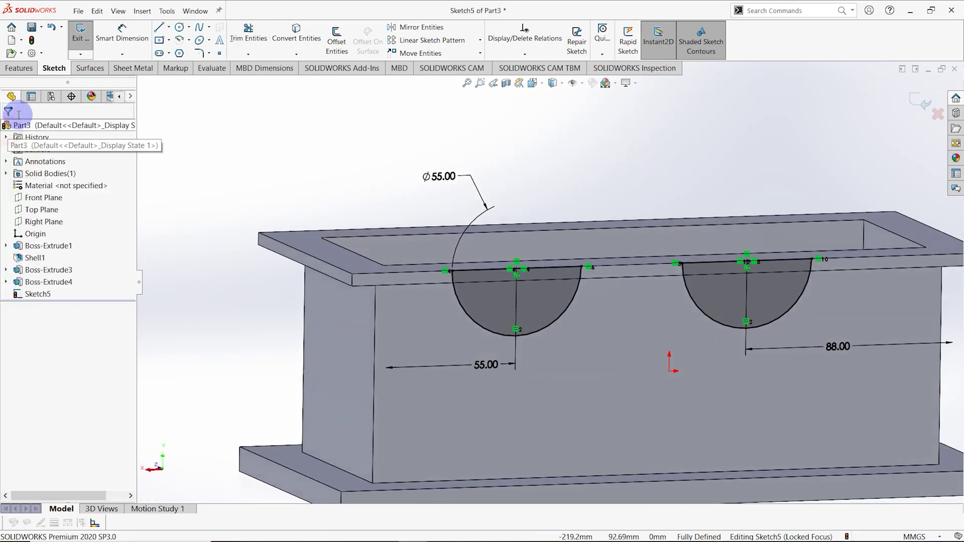
Step: Extrude the two semicircles as a Blind boss 15 mm deep, reversed toward the box wall and merged with the body
click(20, 69)
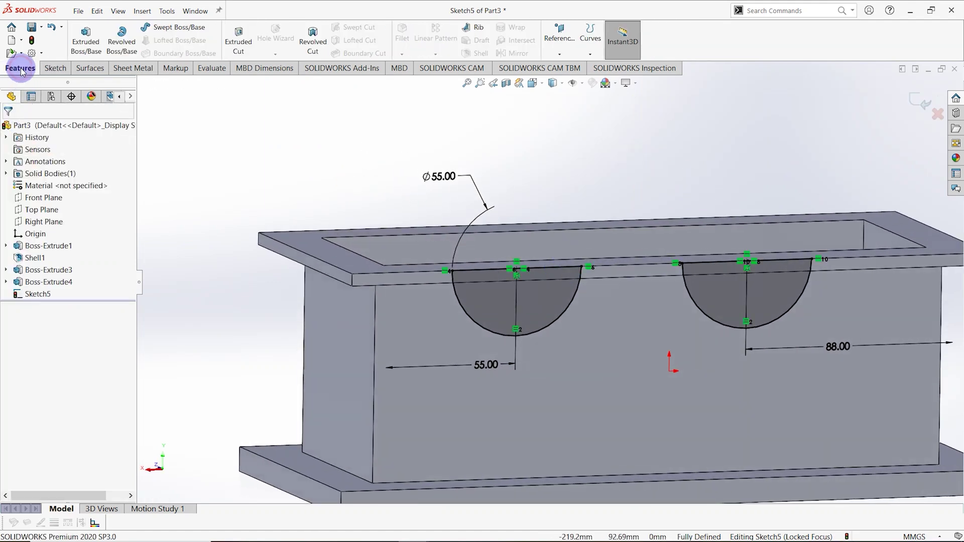
click(85, 36)
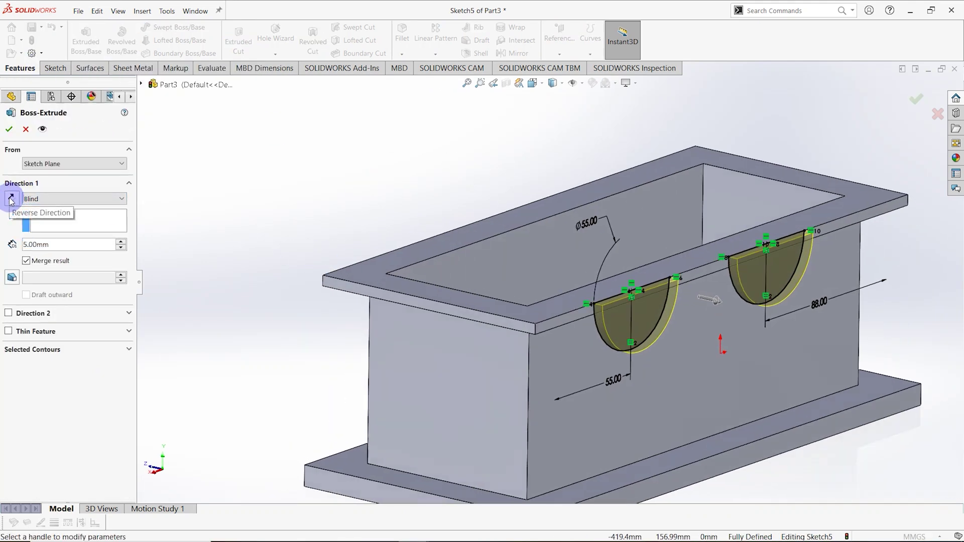
click(11, 198)
middle_drag(622, 331, 618, 299)
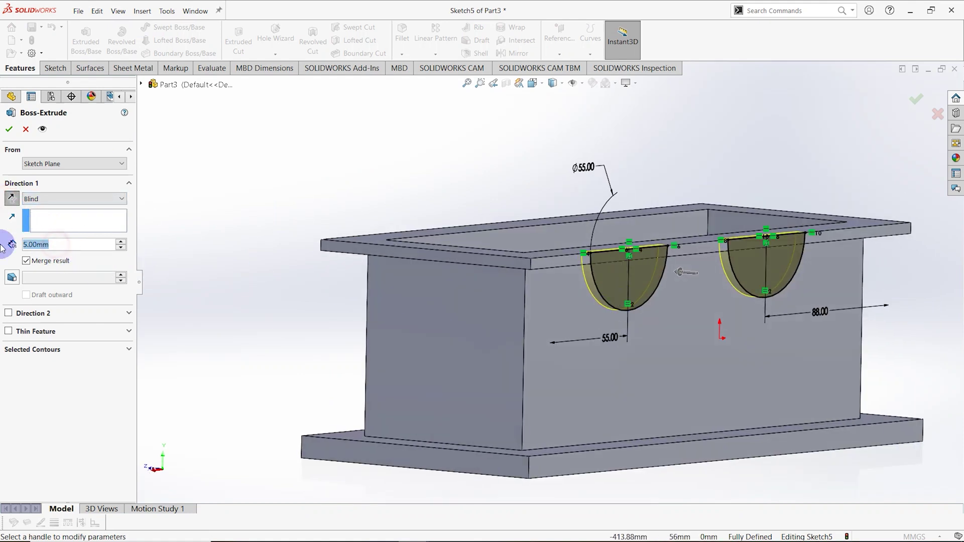
text(15)
key(Return)
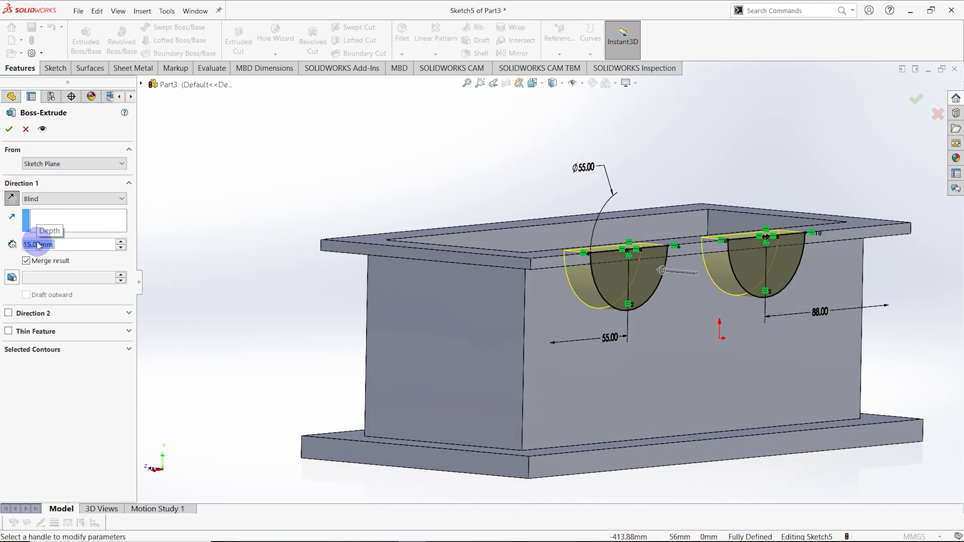
middle_drag(541, 321, 502, 271)
click(7, 129)
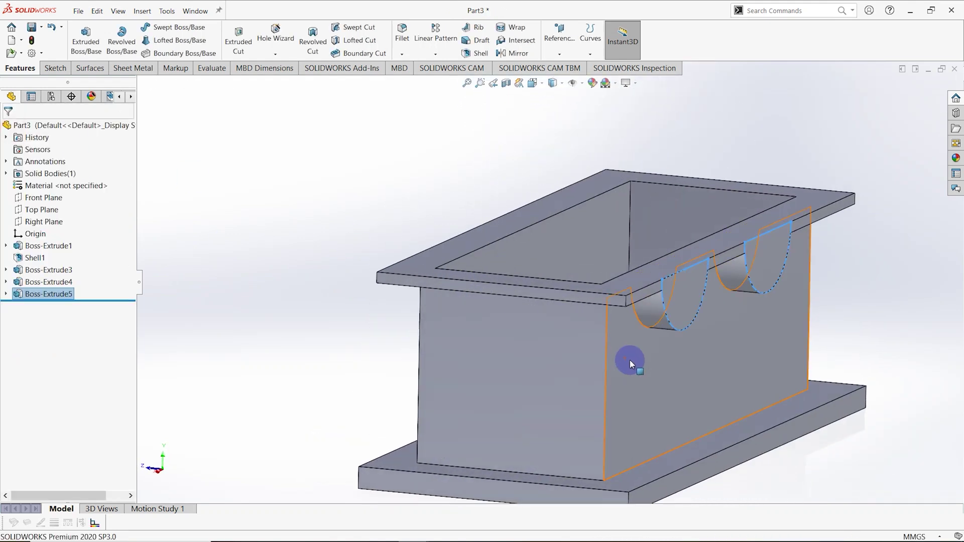
Step: Start a sketch on the flange side face and draw two circles about 36 mm in diameter, concentric with the semicircular bosses
middle_drag(629, 360, 475, 196)
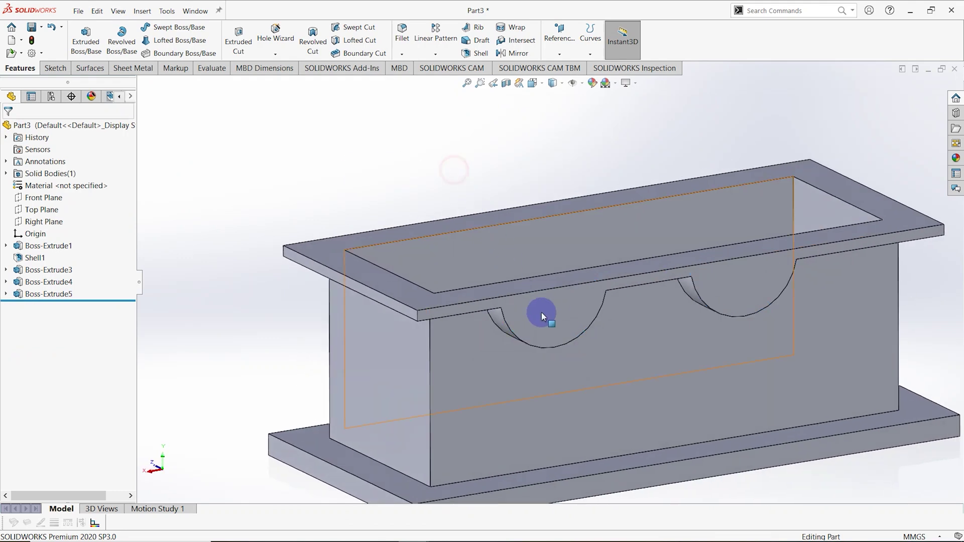
mouse_move(542, 316)
middle_down()
mouse_move(549, 334)
mouse_move(522, 329)
mouse_move(532, 323)
middle_up()
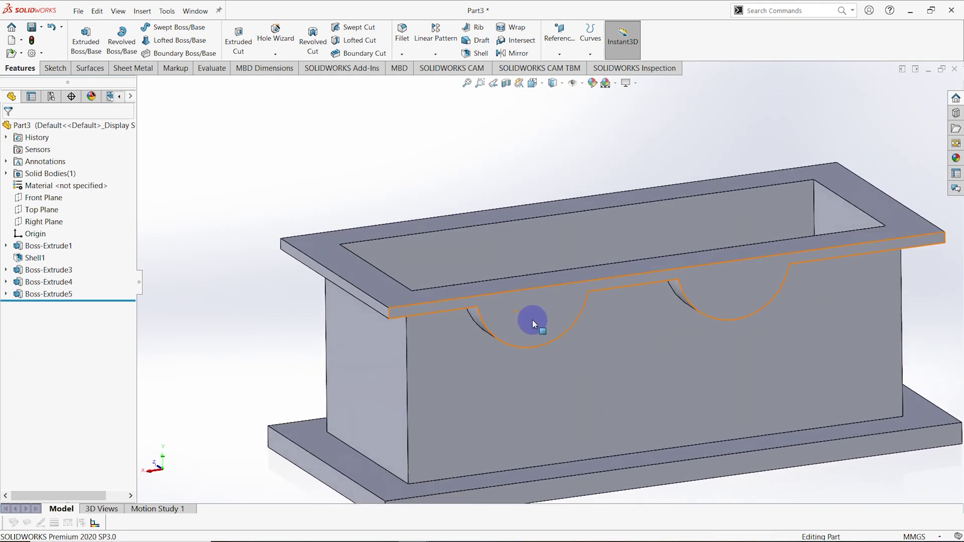
click(532, 320)
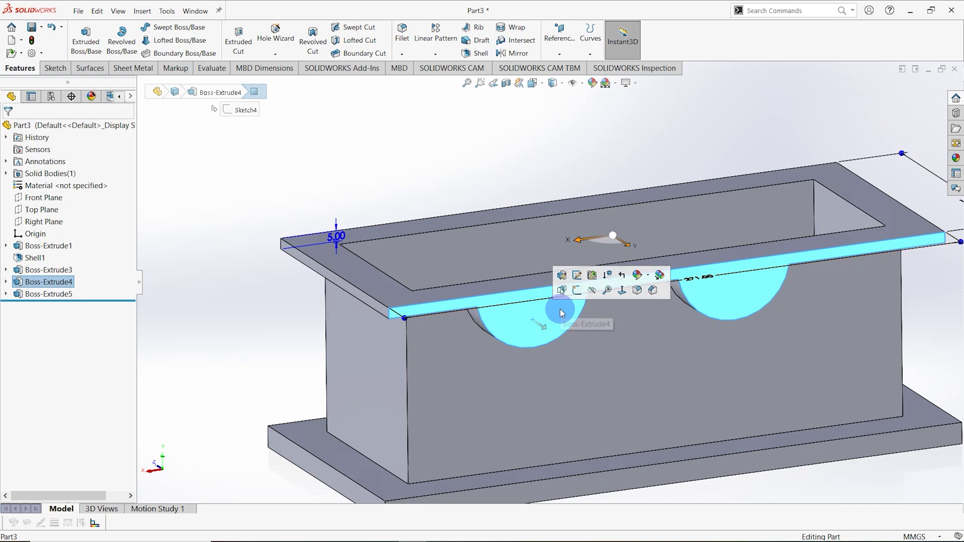
click(577, 276)
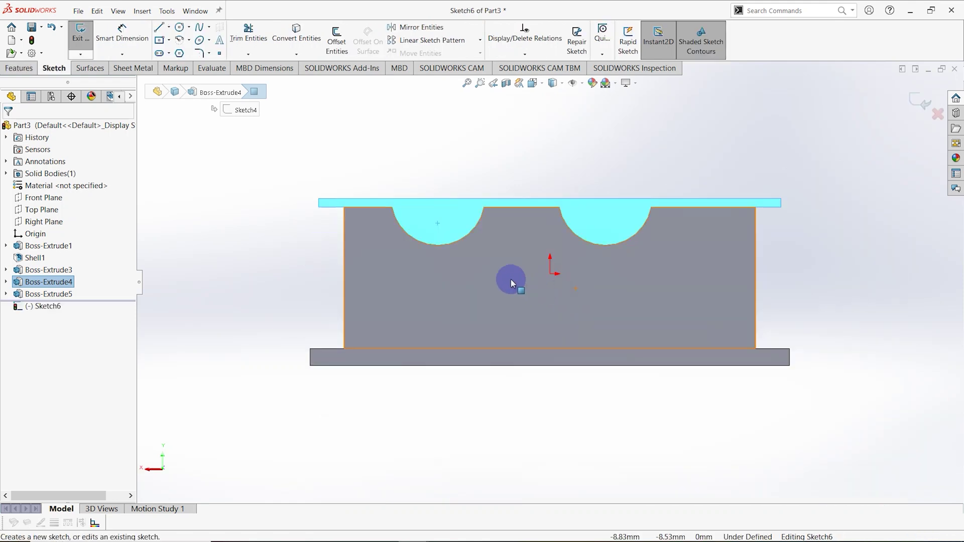
click(181, 30)
scroll(413, 190, down, 2)
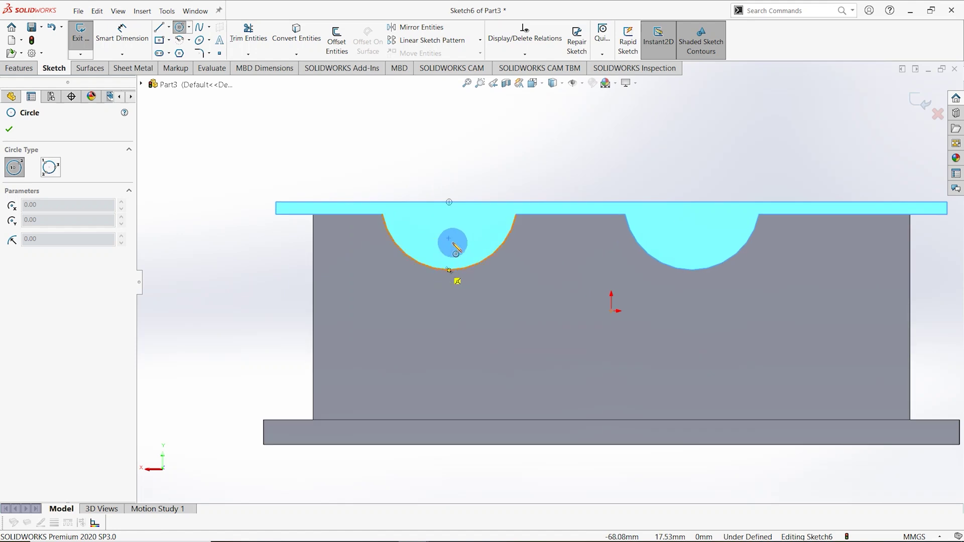
drag(449, 202, 430, 162)
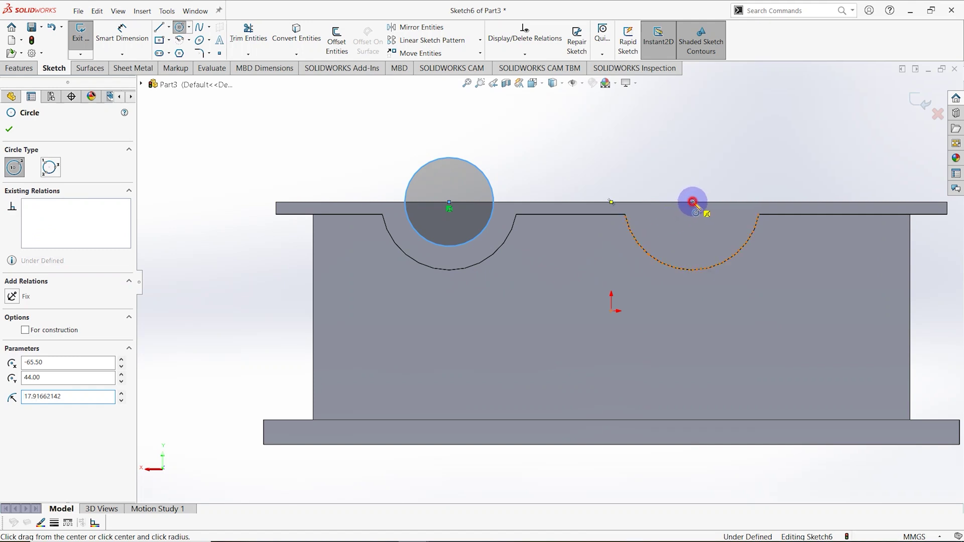
drag(692, 201, 668, 166)
key(Escape)
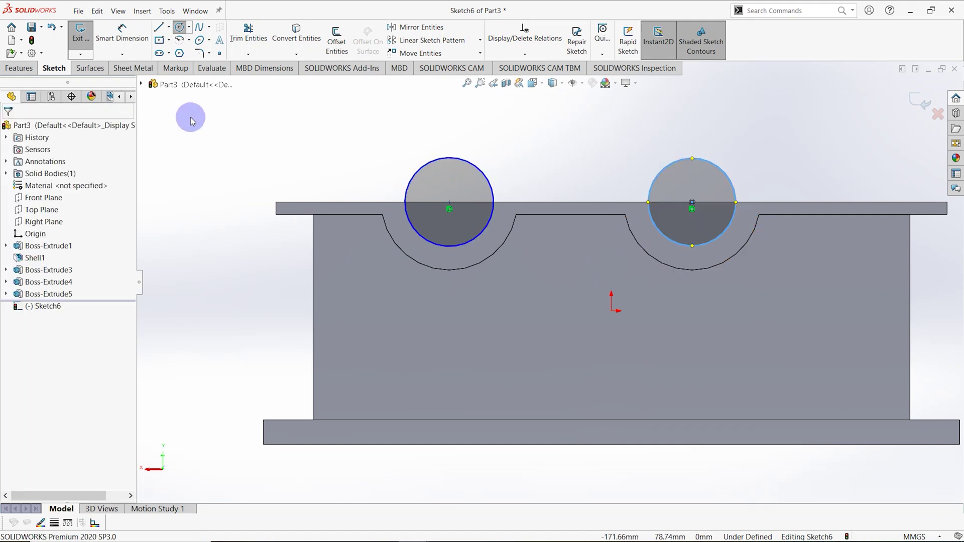
Step: Apply an Equal relation between the two circles on the semicircular bosses
click(485, 173)
ctrl+click(663, 170)
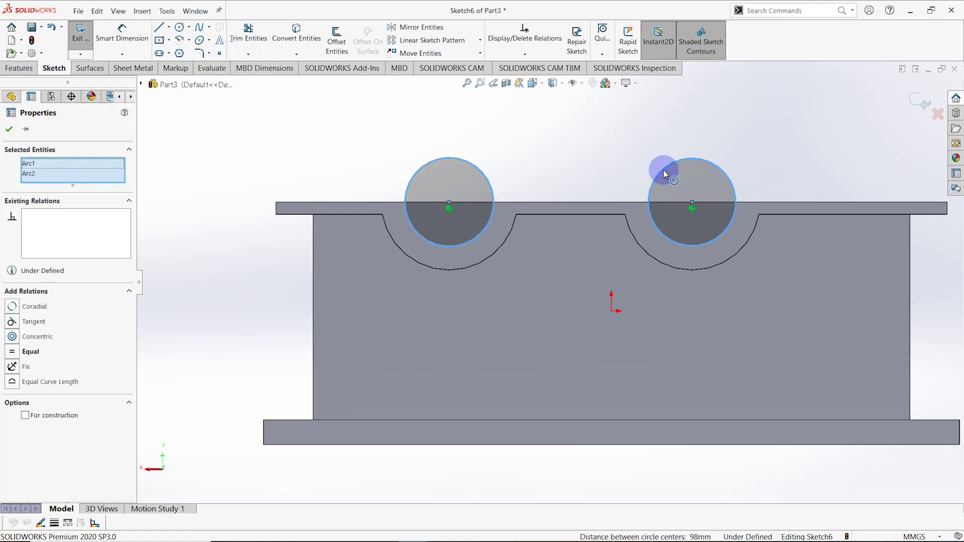
click(12, 354)
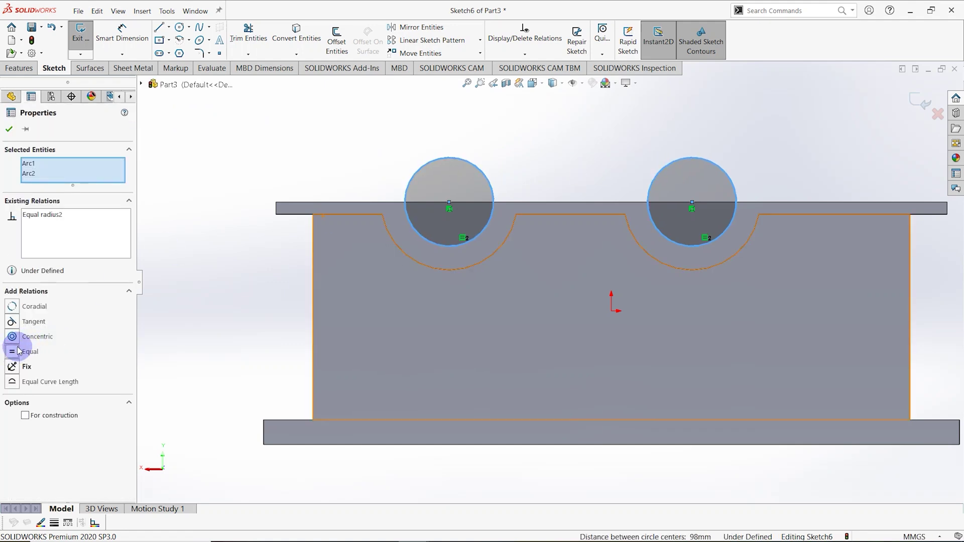
click(10, 131)
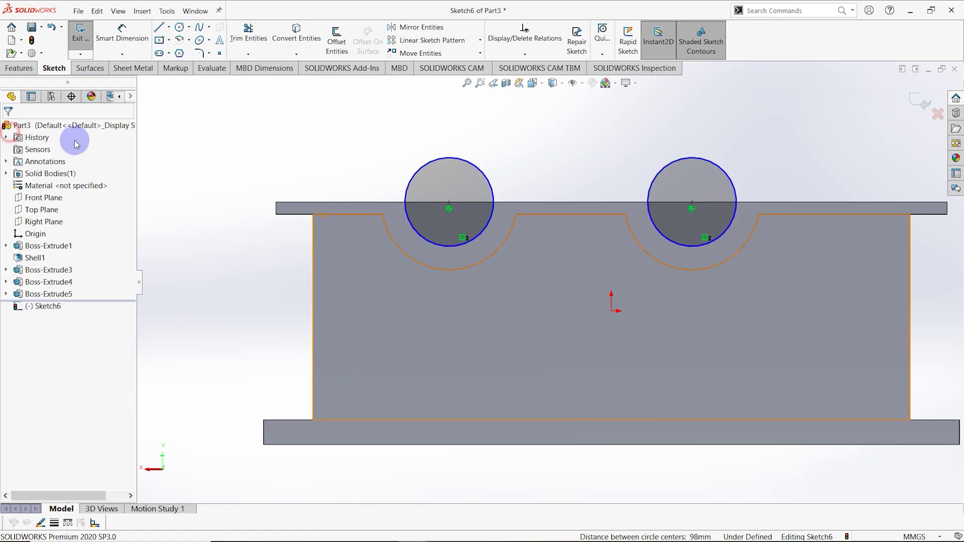
Step: Dimension the left boss circle's diameter to 37 mm
click(128, 38)
click(427, 167)
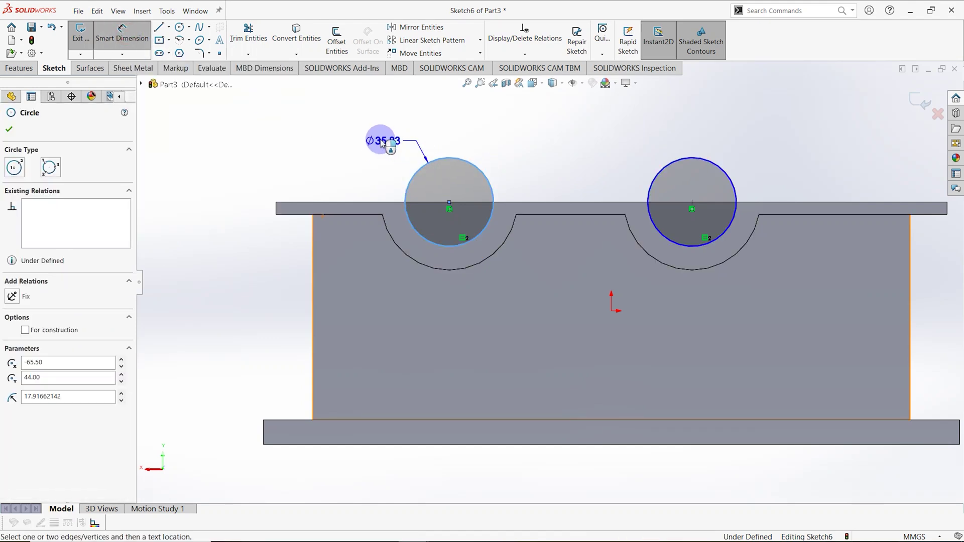
click(366, 134)
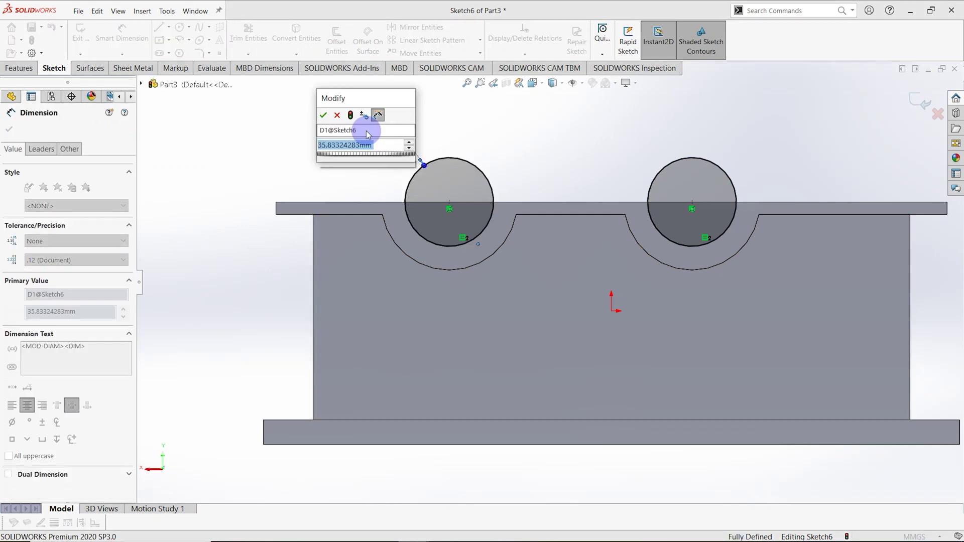
text(37)
key(Return)
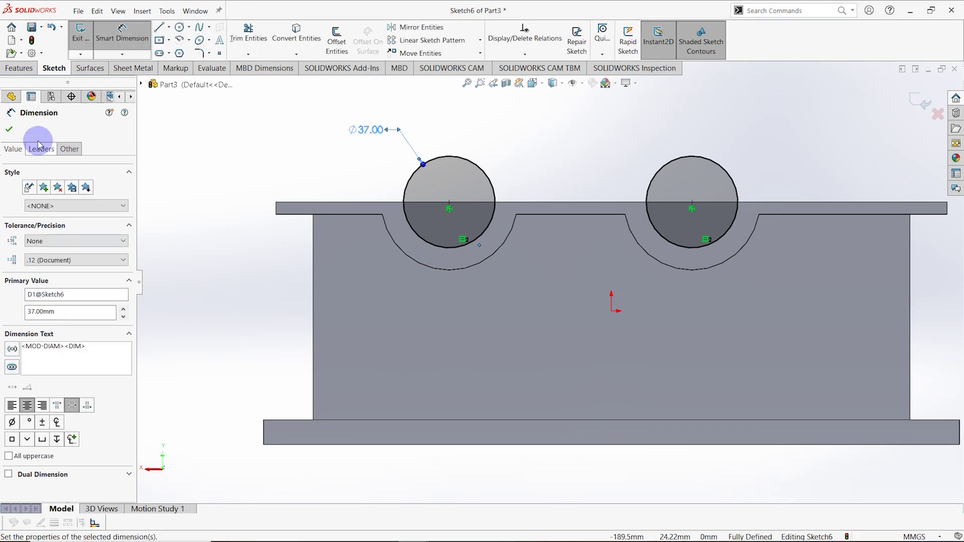
click(13, 135)
Step: Cut-extrude the two 37 mm circles as a Blind cut 15 mm deep into the bosses
mouse_move(265, 211)
middle_down()
mouse_move(276, 261)
mouse_move(287, 259)
mouse_move(271, 239)
middle_up()
click(26, 71)
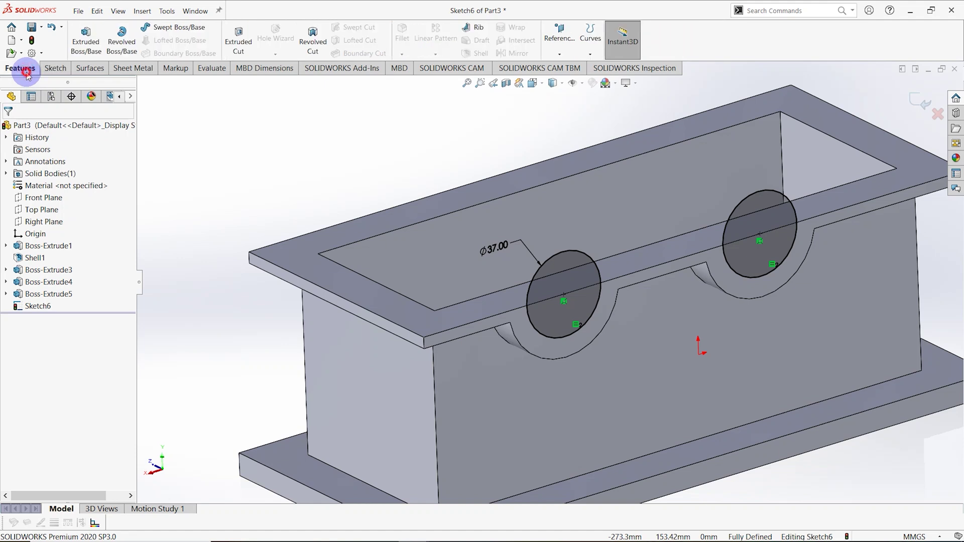
click(241, 37)
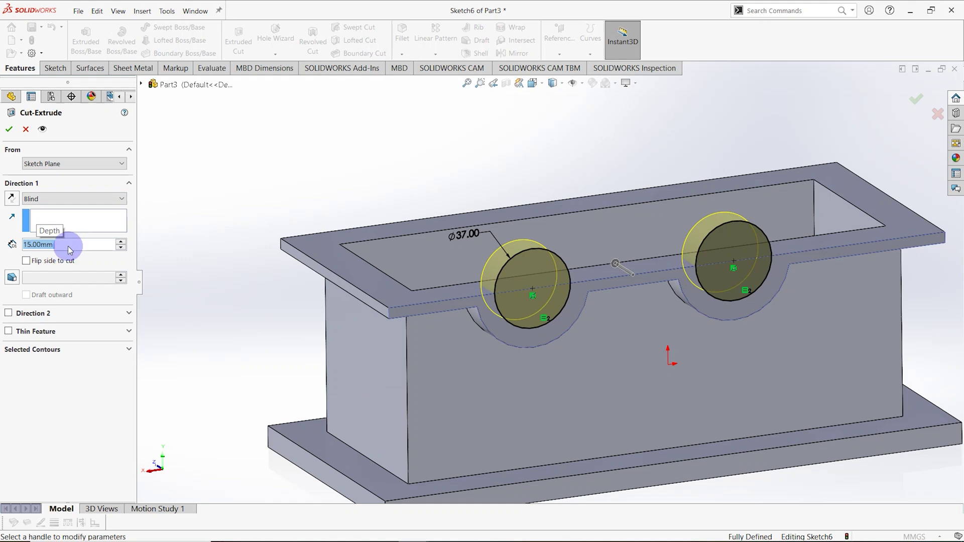
click(8, 129)
Step: Start a sketch on the left recess's floor and draw two circles, about 20 mm and 22 mm in diameter, concentric with the semicircular recesses
middle_drag(517, 284, 509, 269)
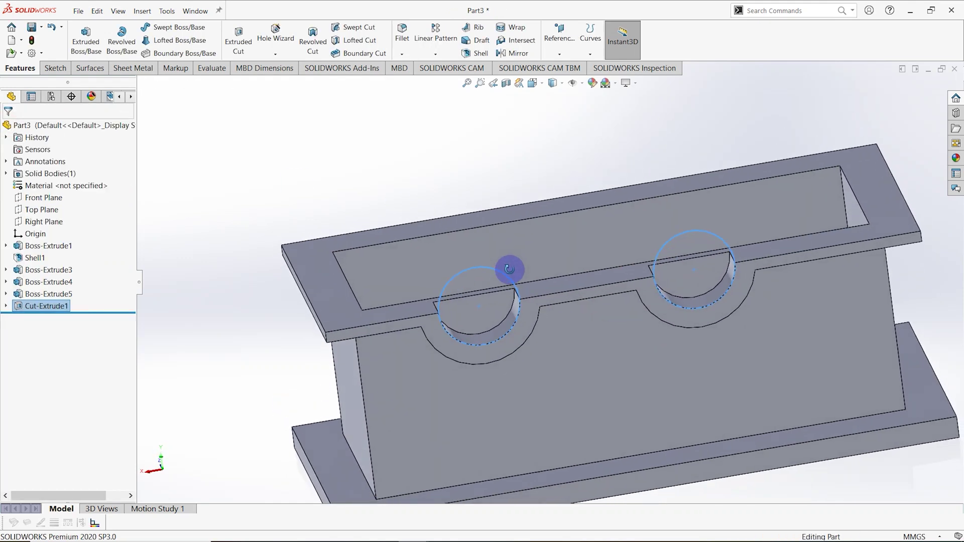
middle_drag(432, 201, 480, 231)
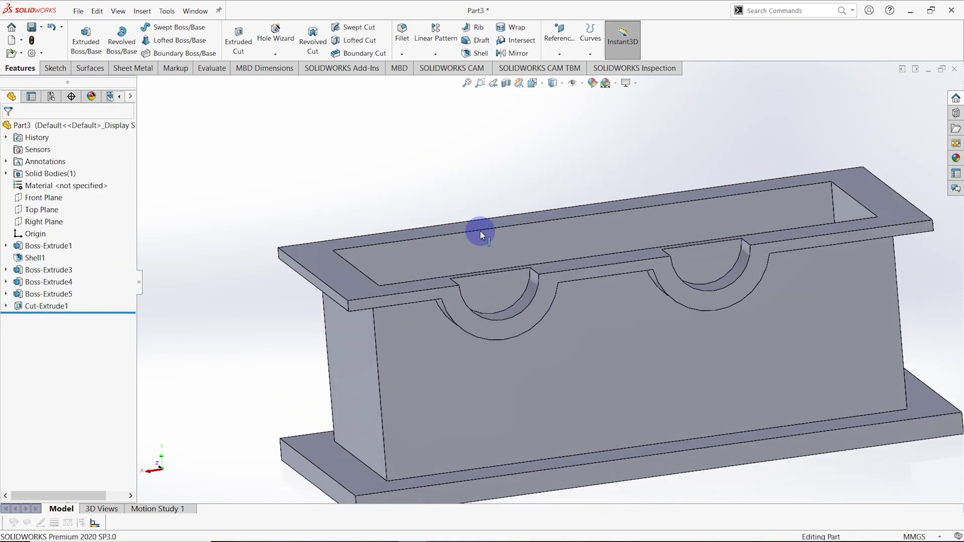
click(493, 297)
middle_drag(493, 297, 517, 314)
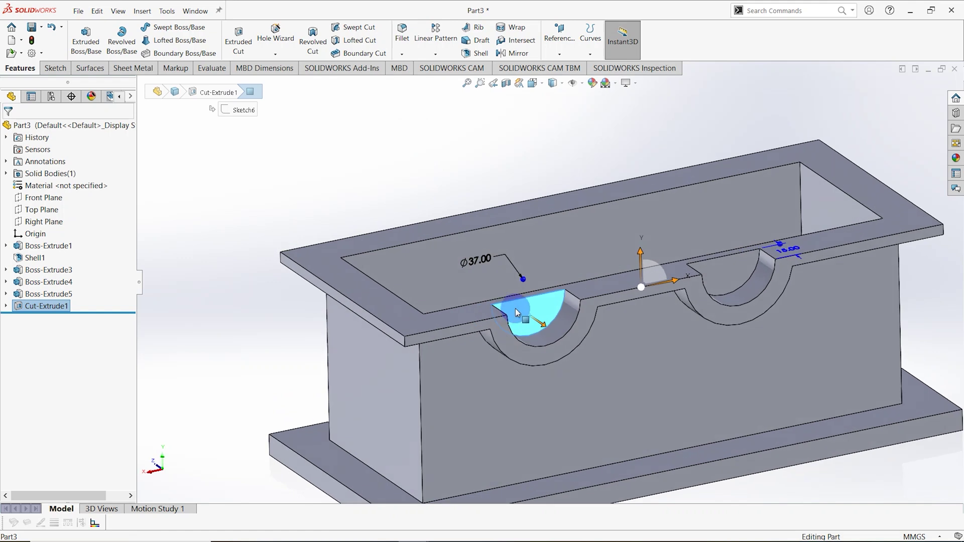
right_click(521, 312)
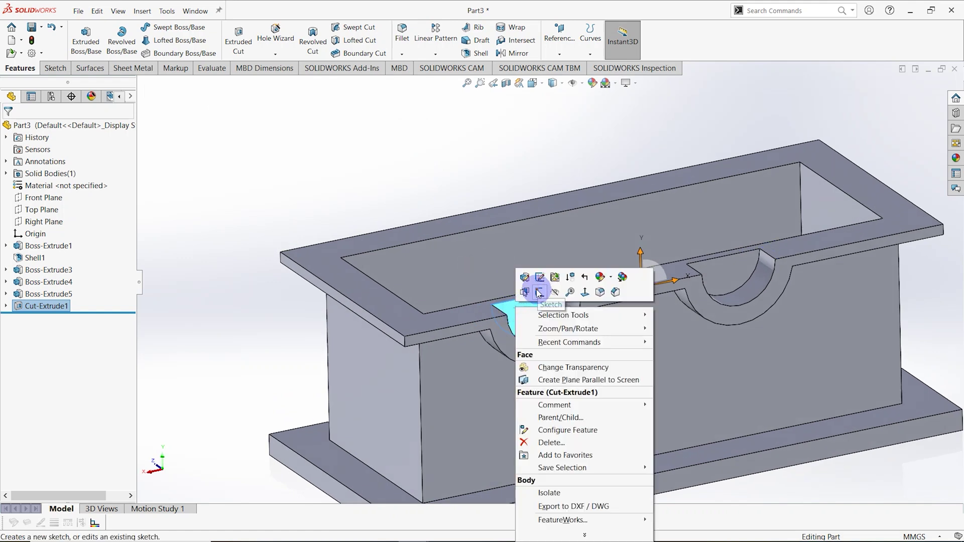
click(539, 292)
click(178, 29)
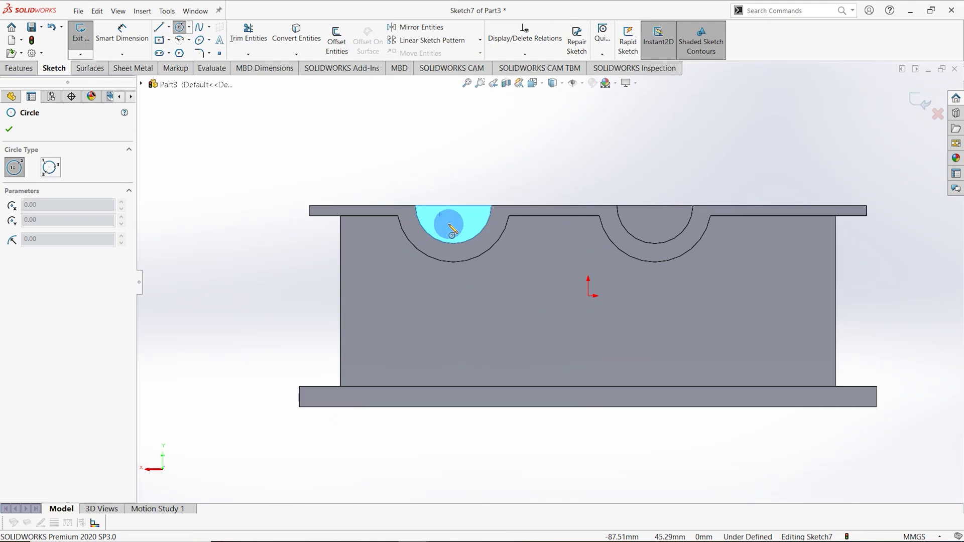
scroll(442, 222, down, 3)
click(471, 213)
click(484, 234)
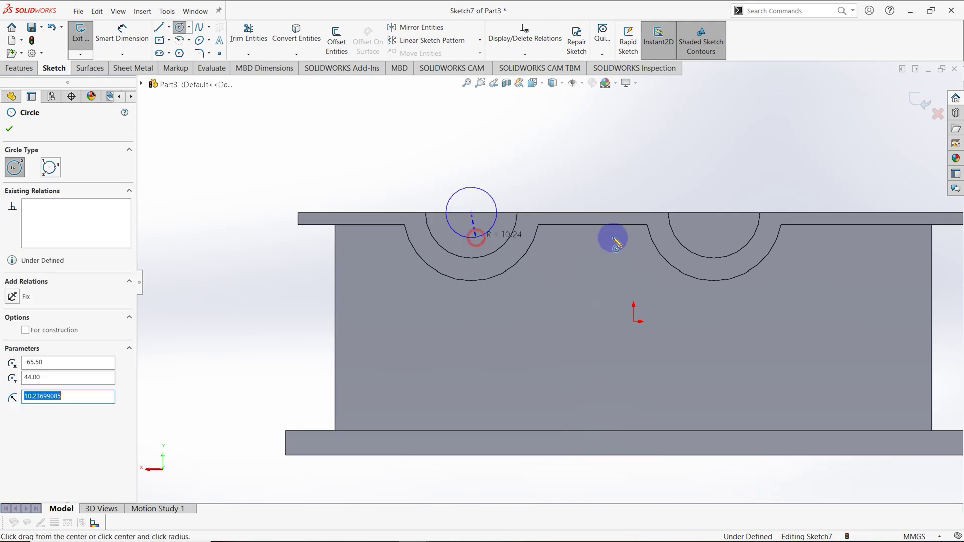
click(714, 212)
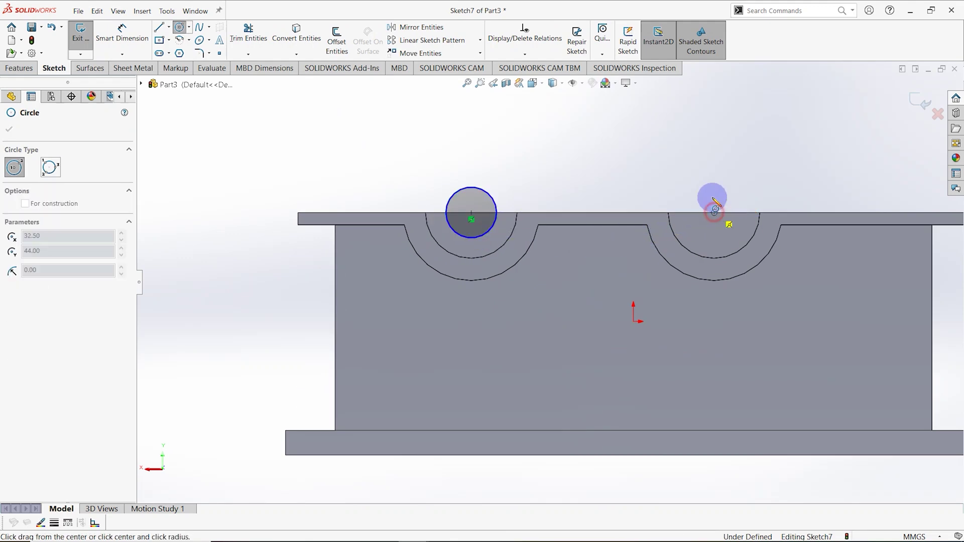
click(712, 185)
Step: Dimension the left recess circle's diameter to 31 mm
click(122, 34)
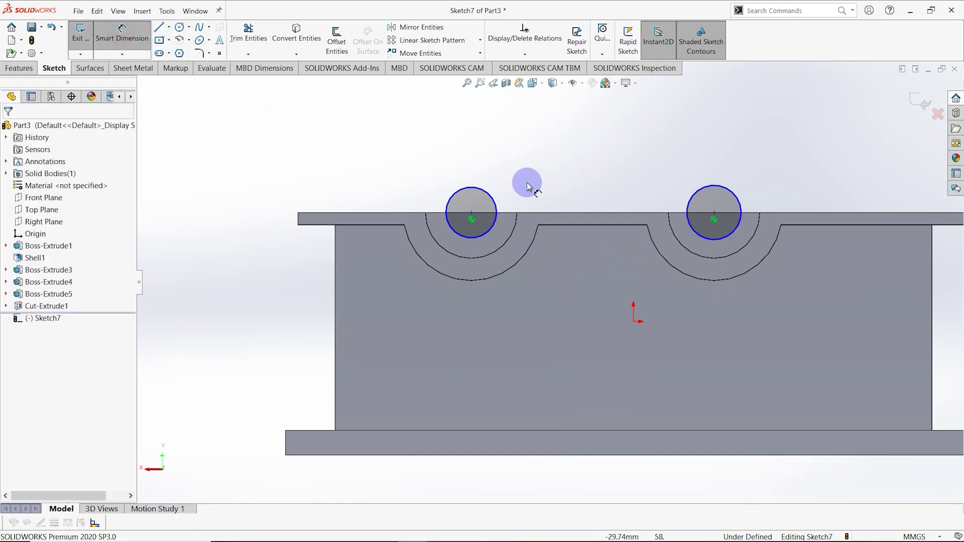
click(483, 190)
click(535, 159)
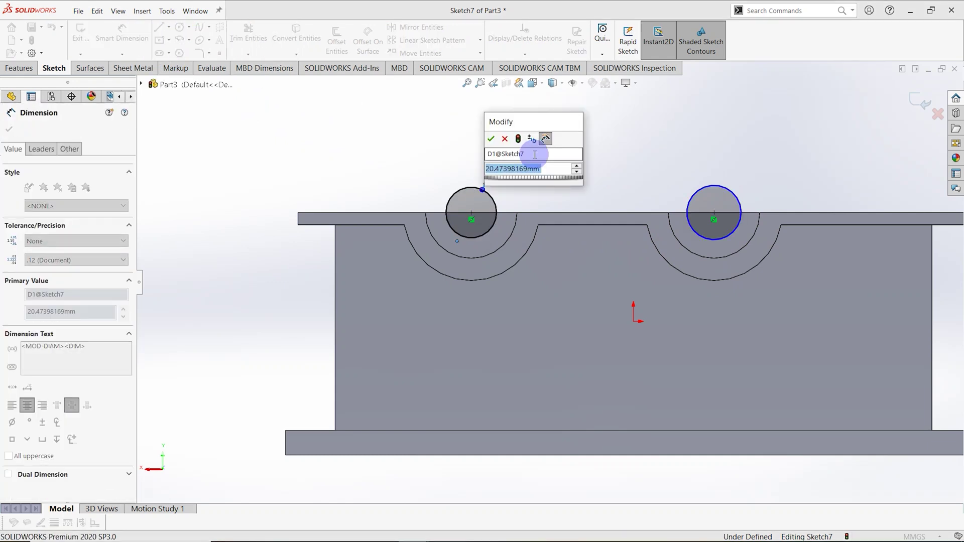
text(31)
key(Return)
key(Escape)
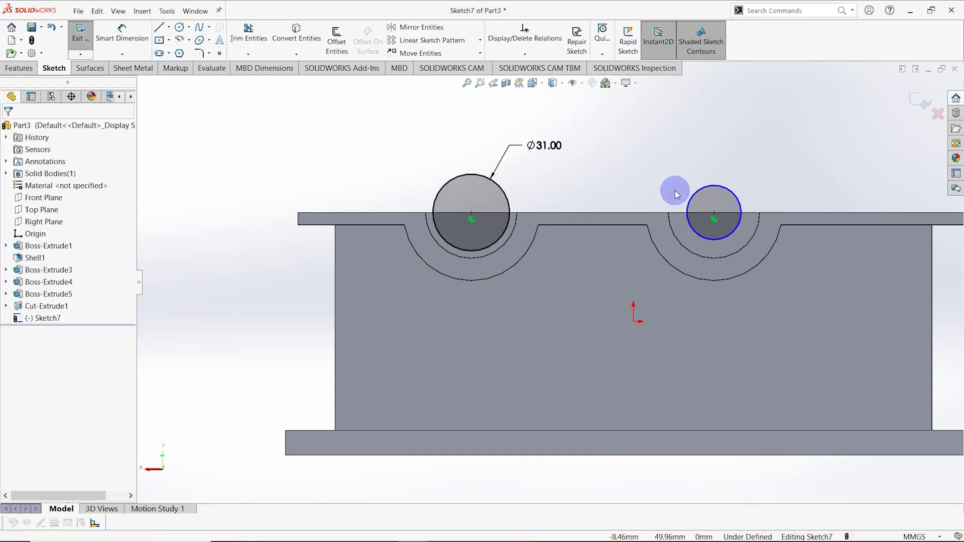
Step: Apply an Equal relation between the two circles in the recesses
click(730, 190)
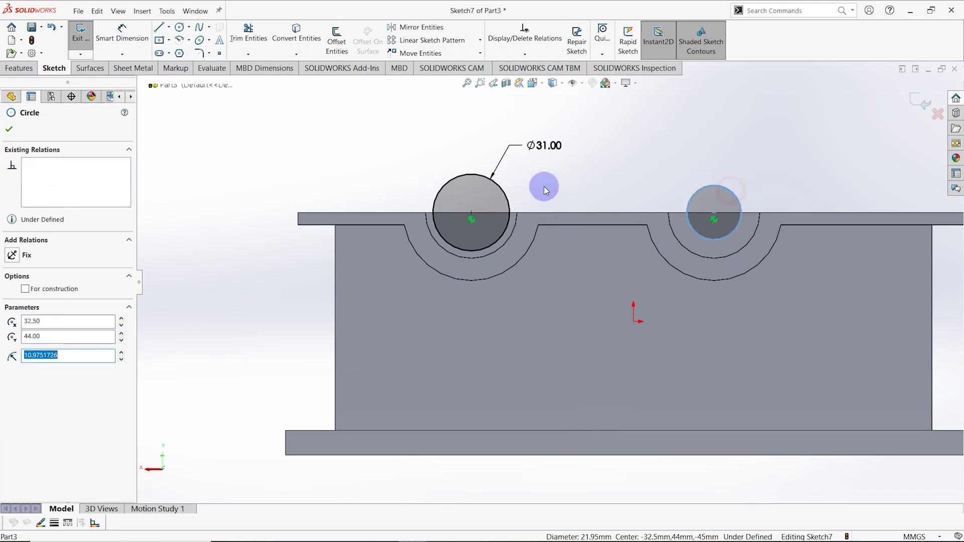
ctrl+click(502, 189)
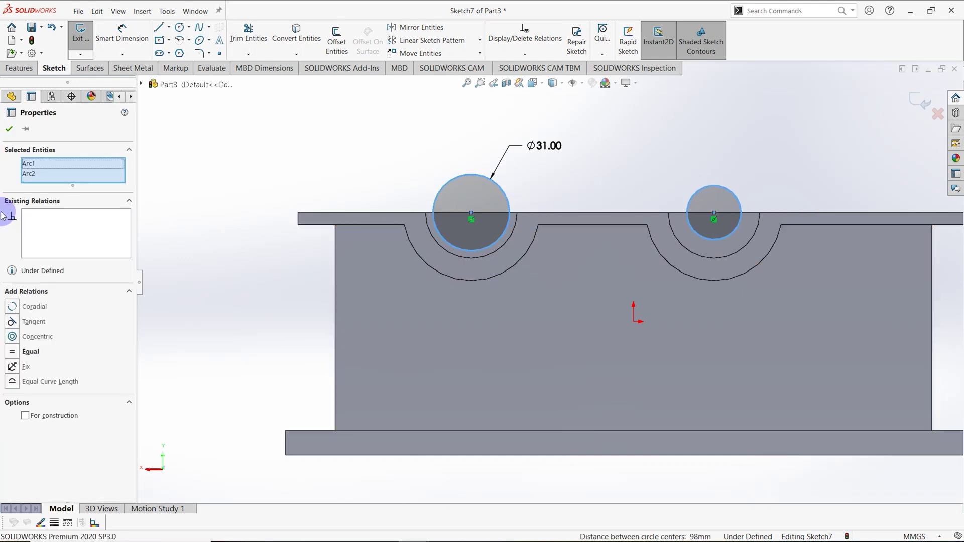
click(9, 352)
click(604, 161)
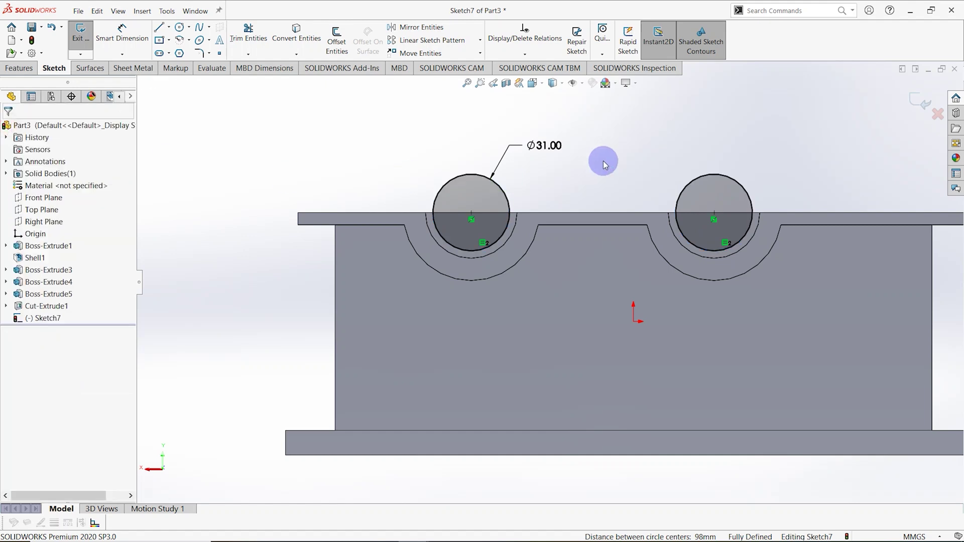
Step: Cut-extrude the two 31 mm circles as a Blind cut 5 mm deep through the recess floors
mouse_move(604, 161)
middle_down()
mouse_move(438, 201)
mouse_move(238, 155)
middle_up()
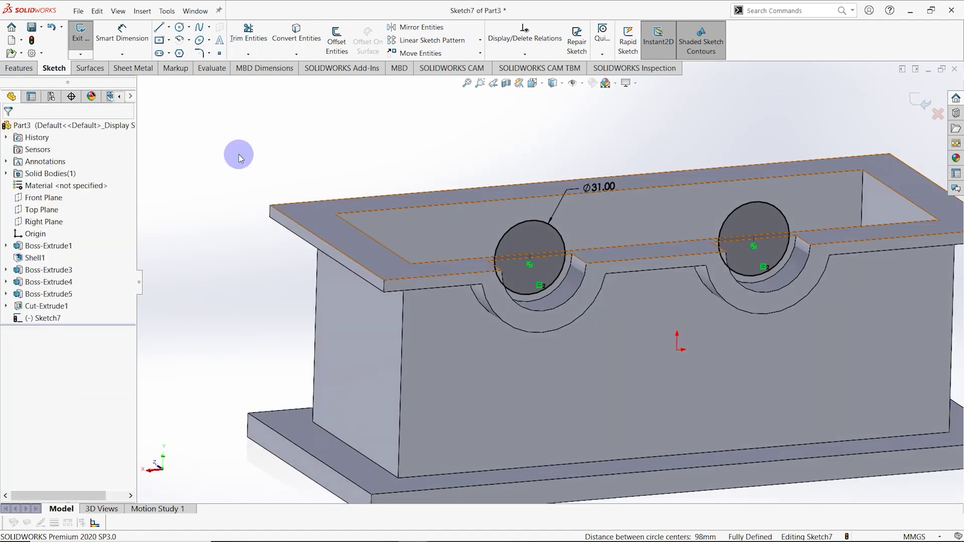
click(19, 68)
click(236, 50)
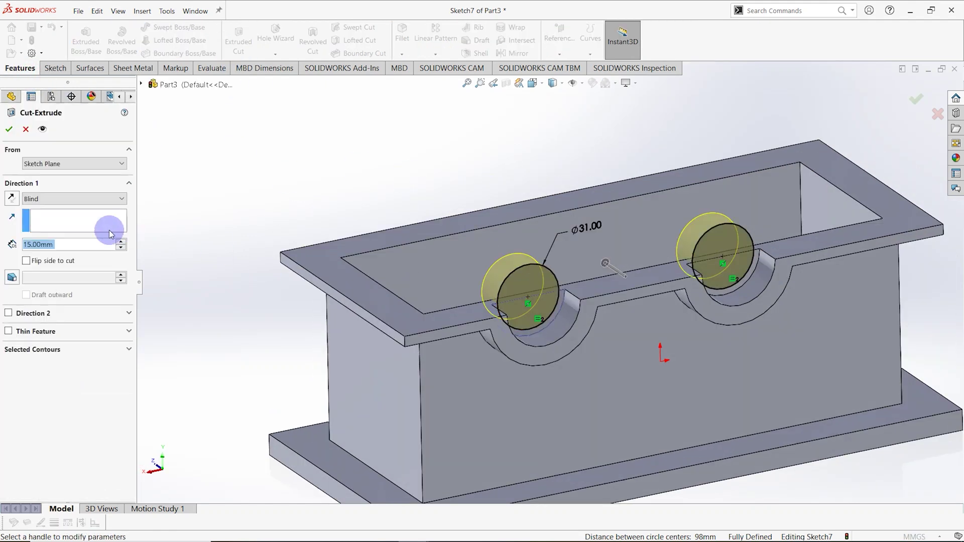
middle_drag(197, 281, 20, 231)
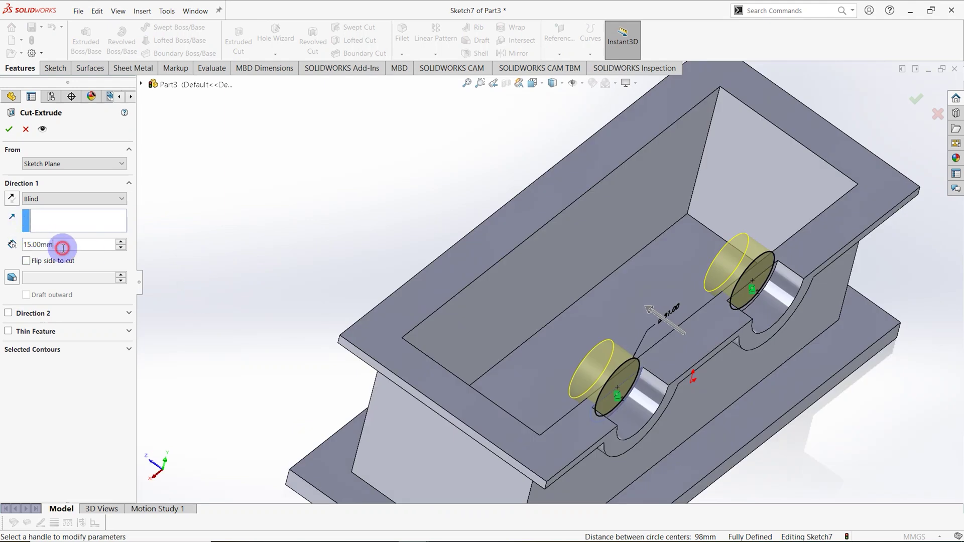
key(ctrl+a)
text(5)
key(Return)
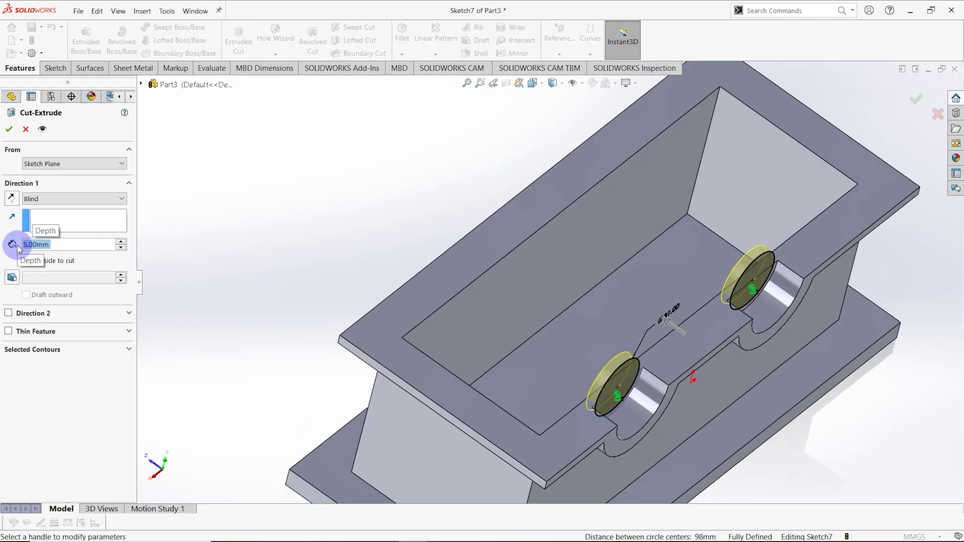
click(9, 129)
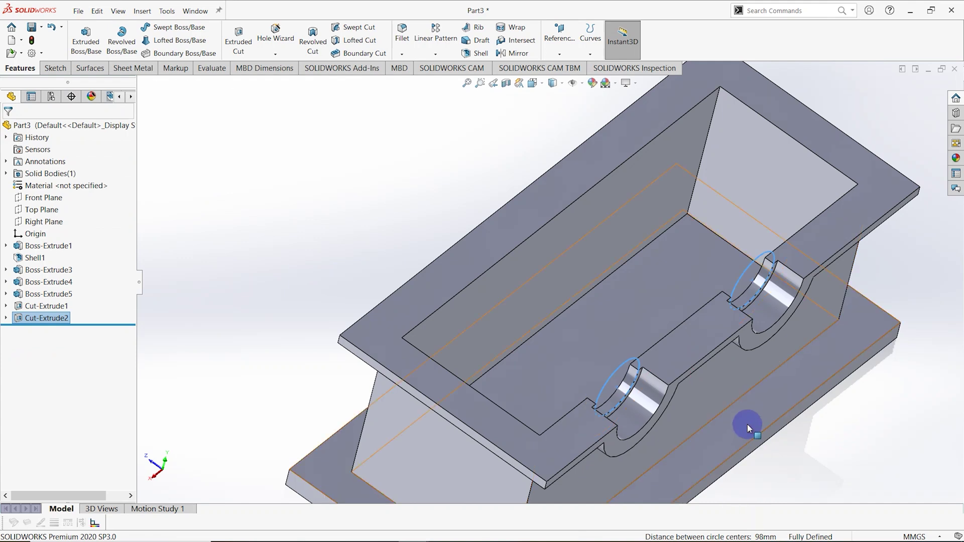
middle_drag(747, 423, 487, 146)
click(487, 147)
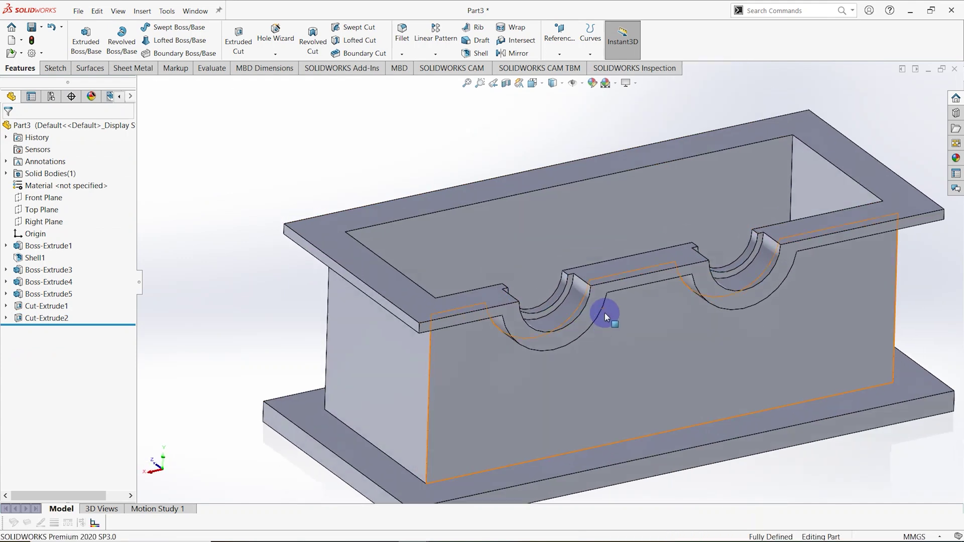
Step: Mirror Cut-Extrude1 and Cut-Extrude2 about the Front Plane to the opposite side of the housing
click(515, 54)
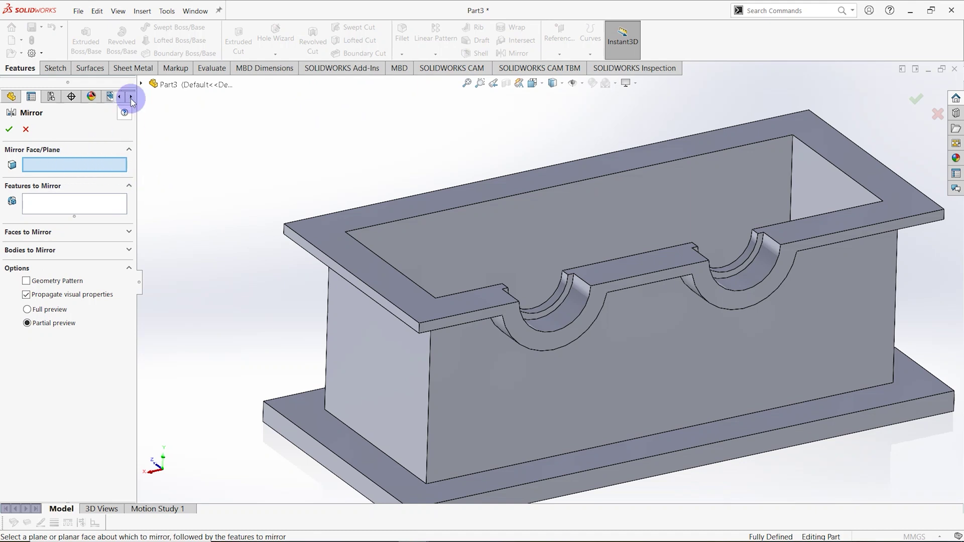
click(140, 85)
click(189, 157)
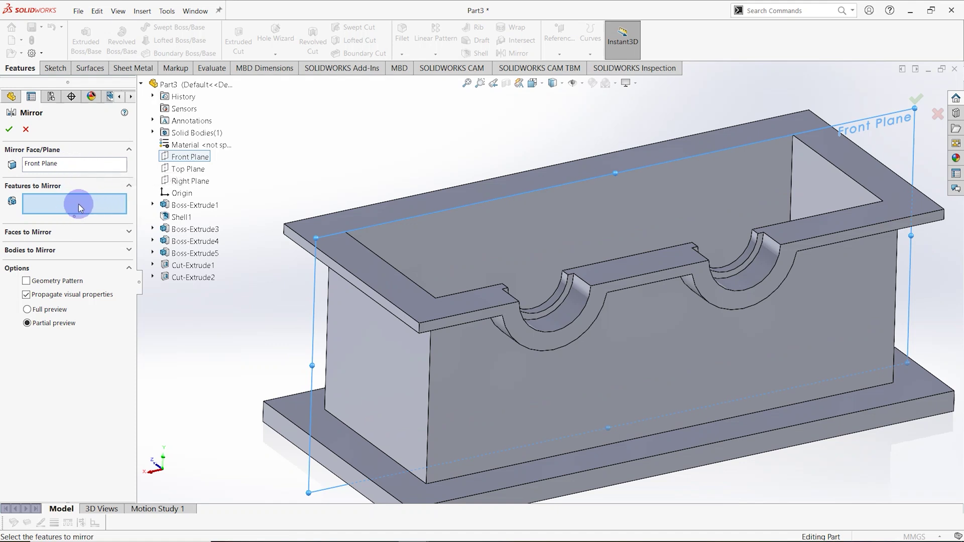
middle_drag(260, 286, 269, 284)
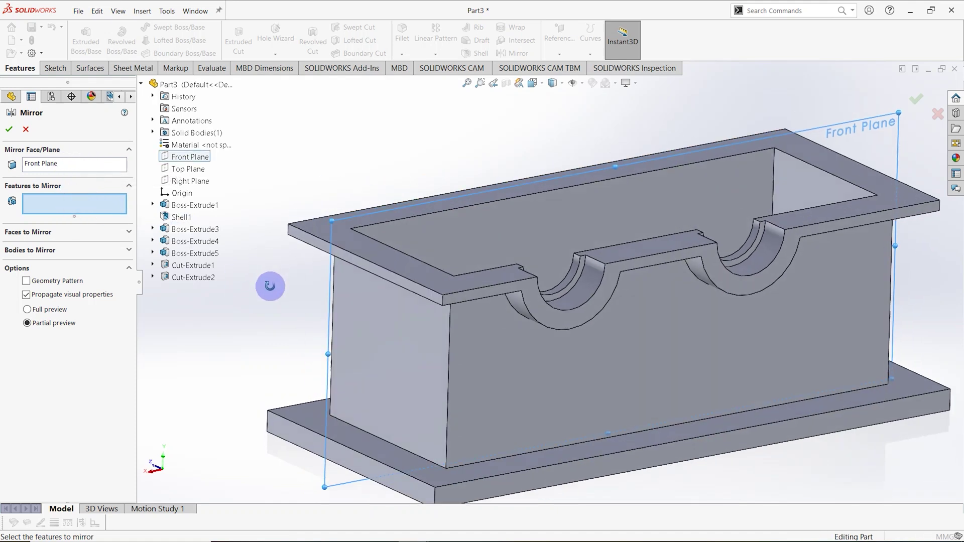
click(179, 266)
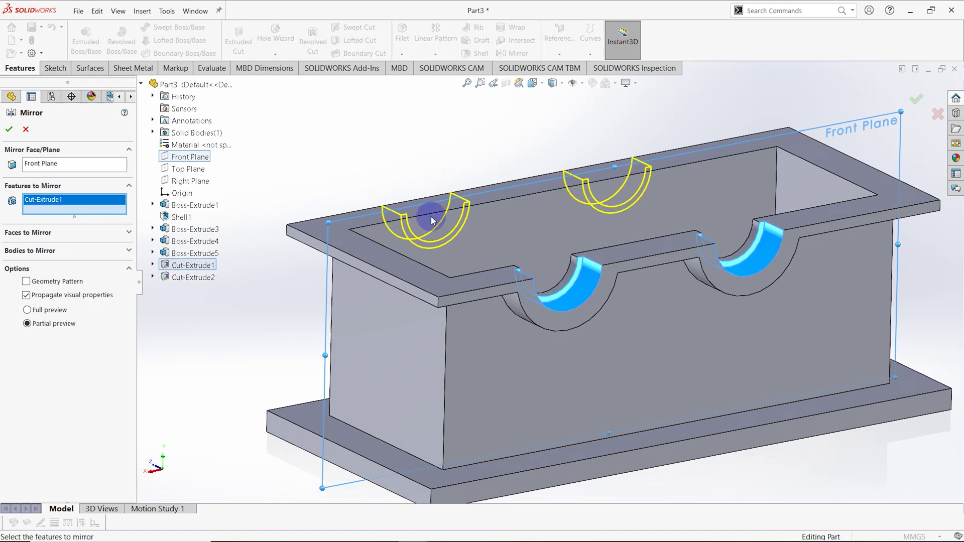
click(210, 277)
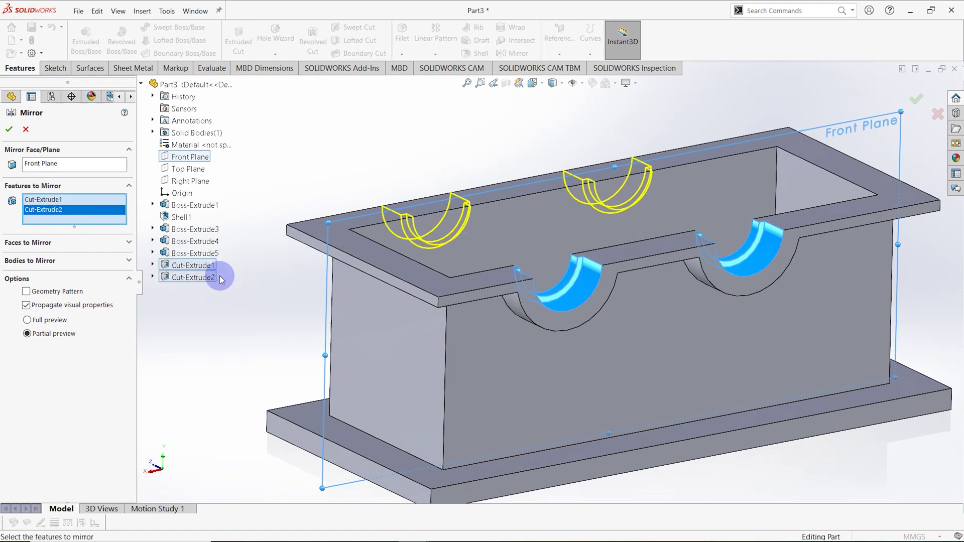
middle_drag(276, 287, 436, 291)
click(9, 129)
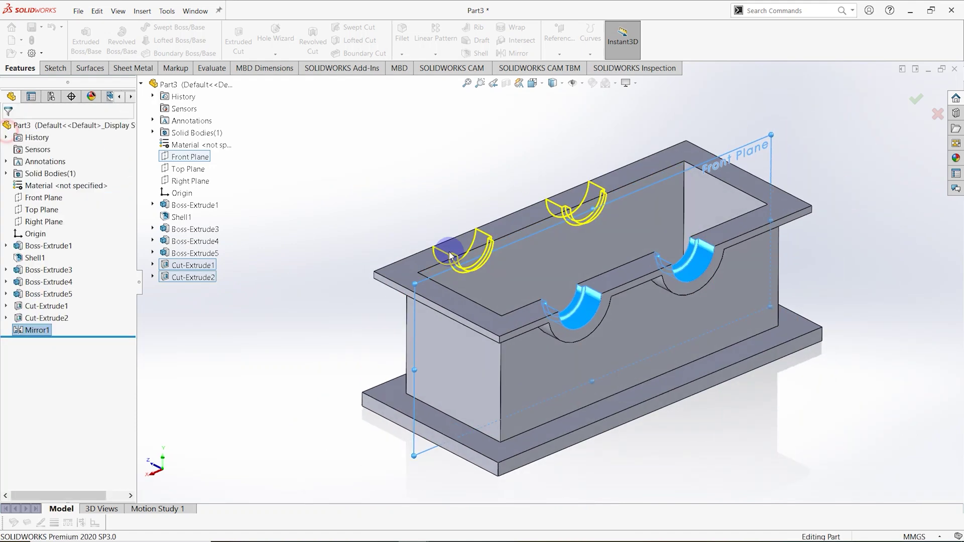
Step: Open the Mirror1 feature for editing
middle_drag(449, 252, 480, 248)
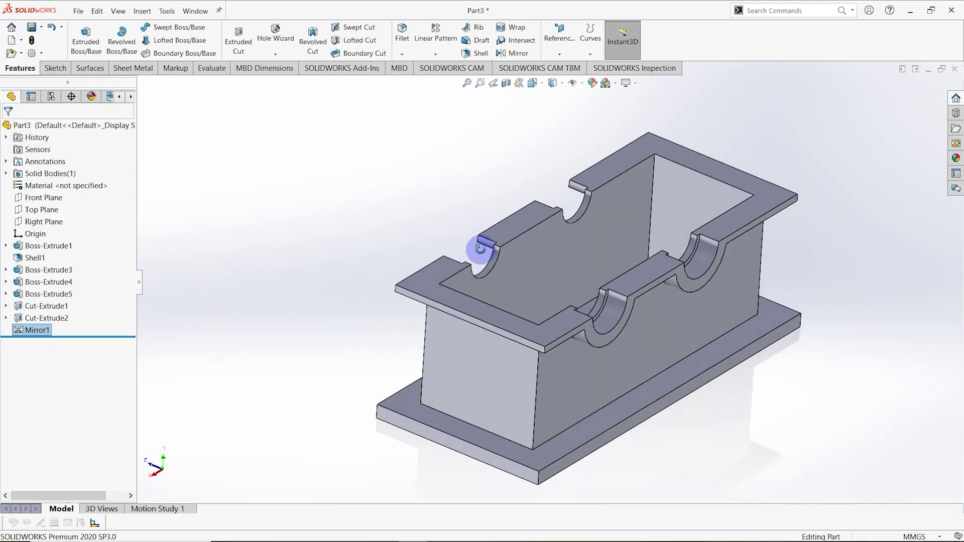
right_click(42, 329)
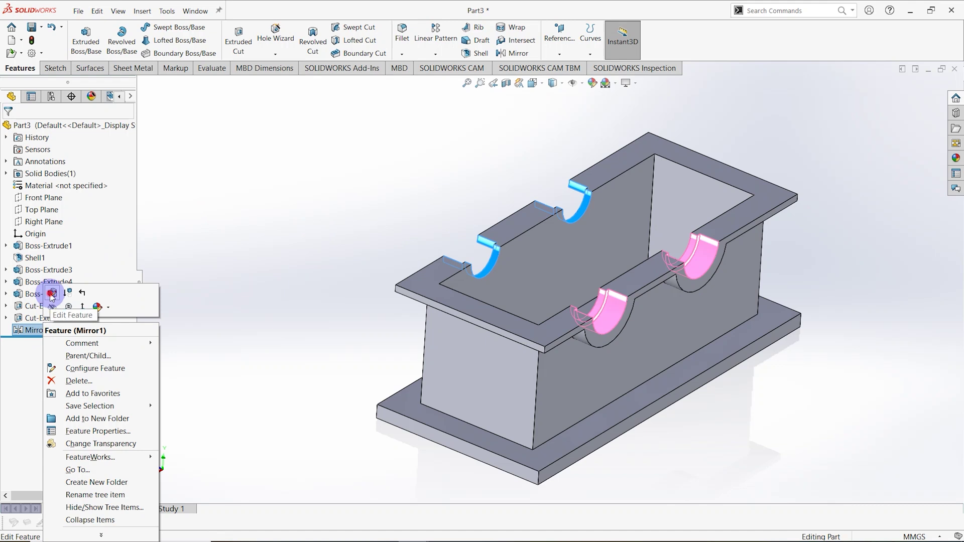
click(52, 295)
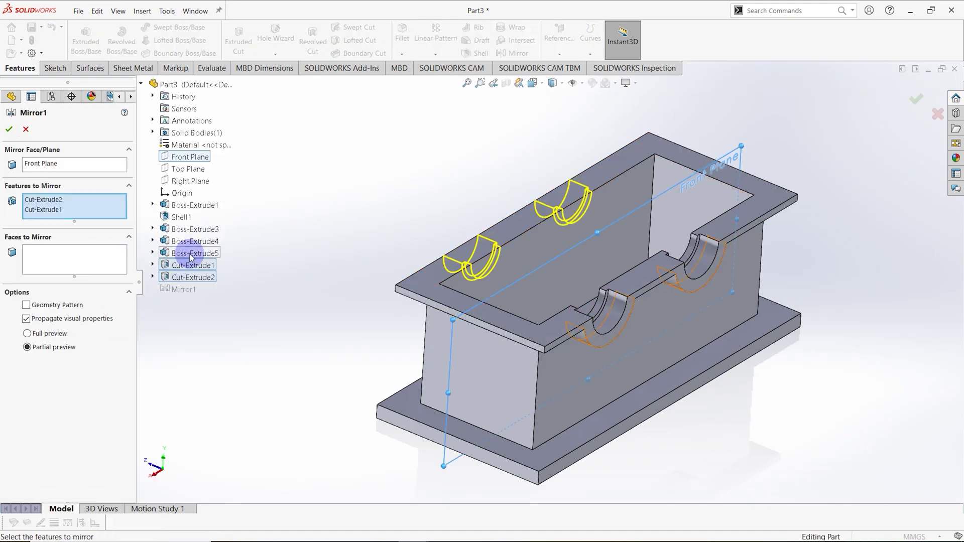
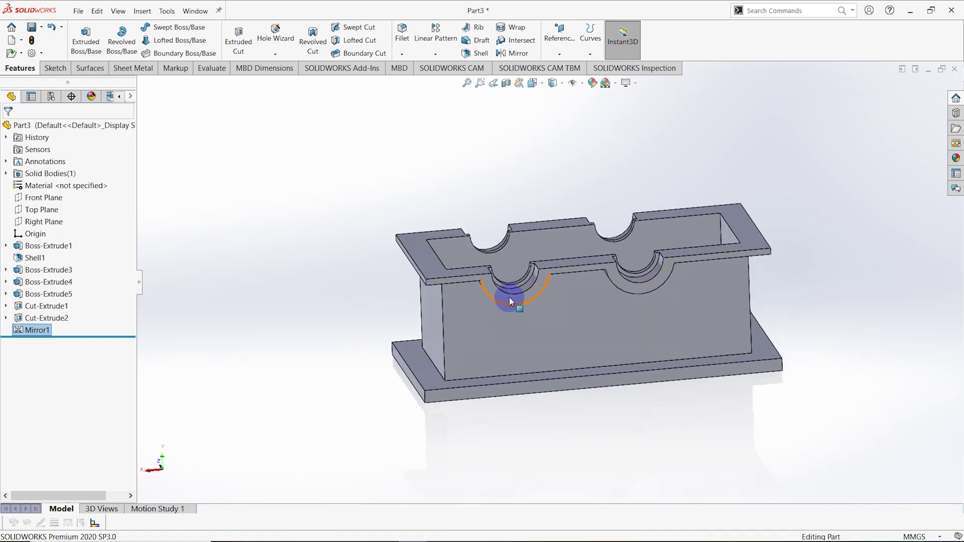
Step: Start a sketch on the front boss face and draw two vertical lines from the two semicircular bosses down to the base plate
scroll(511, 298, down, 3)
click(511, 298)
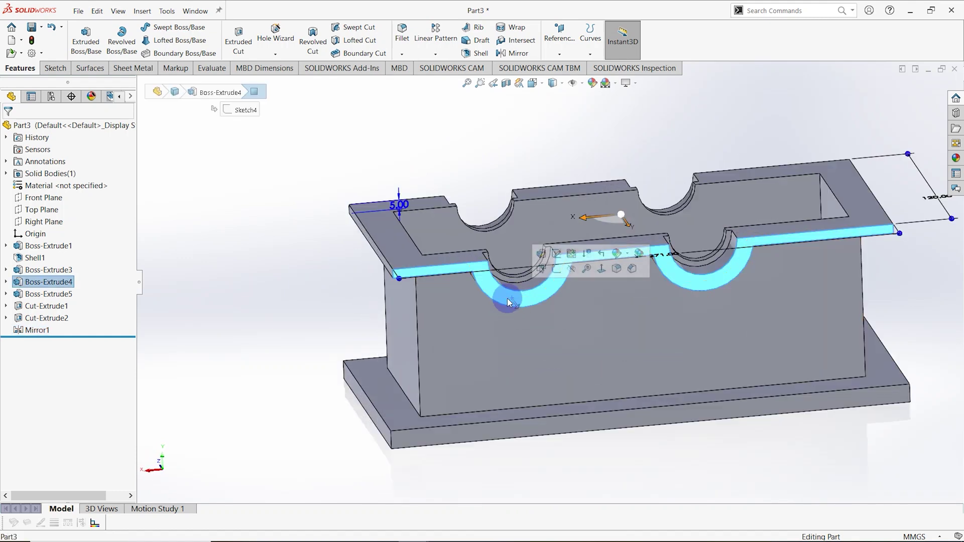
right_click(504, 300)
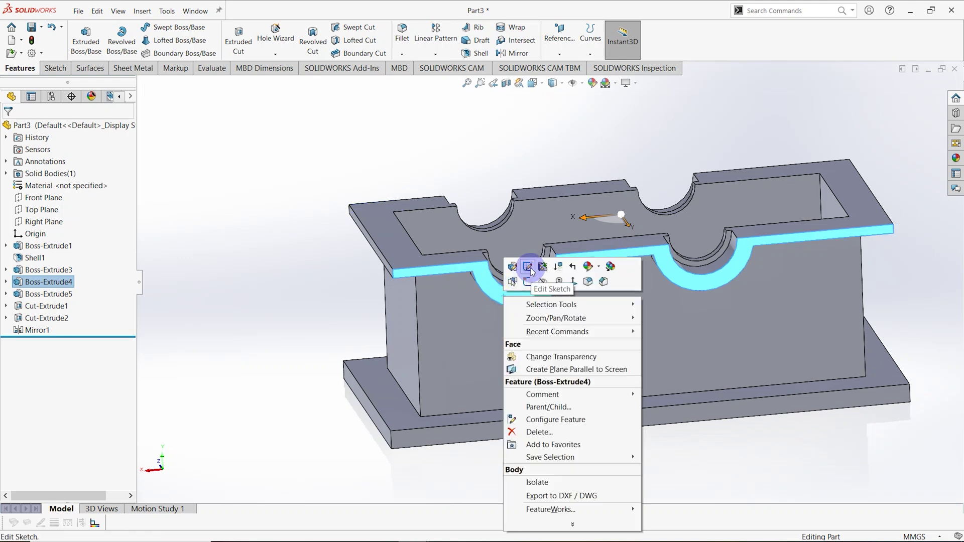
click(527, 281)
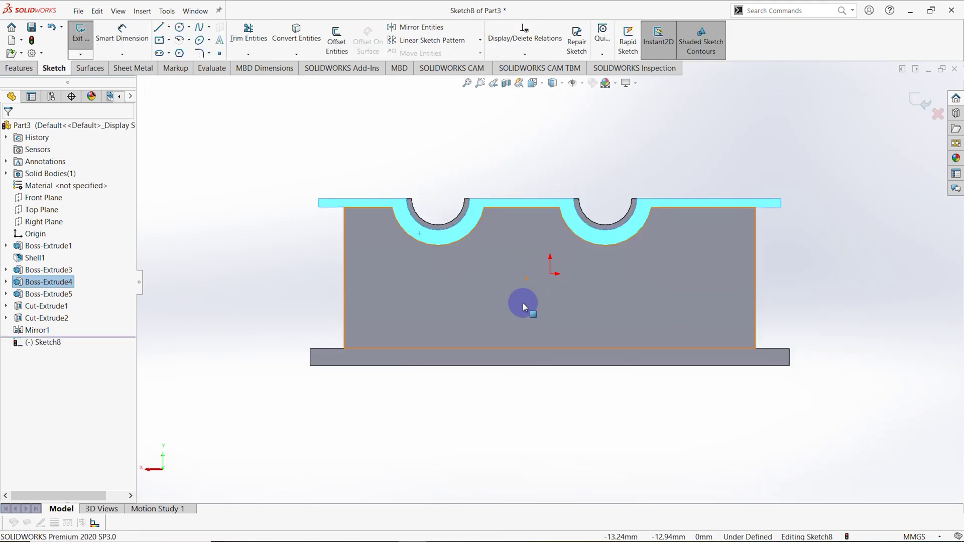
click(159, 31)
scroll(391, 232, down, 3)
click(470, 245)
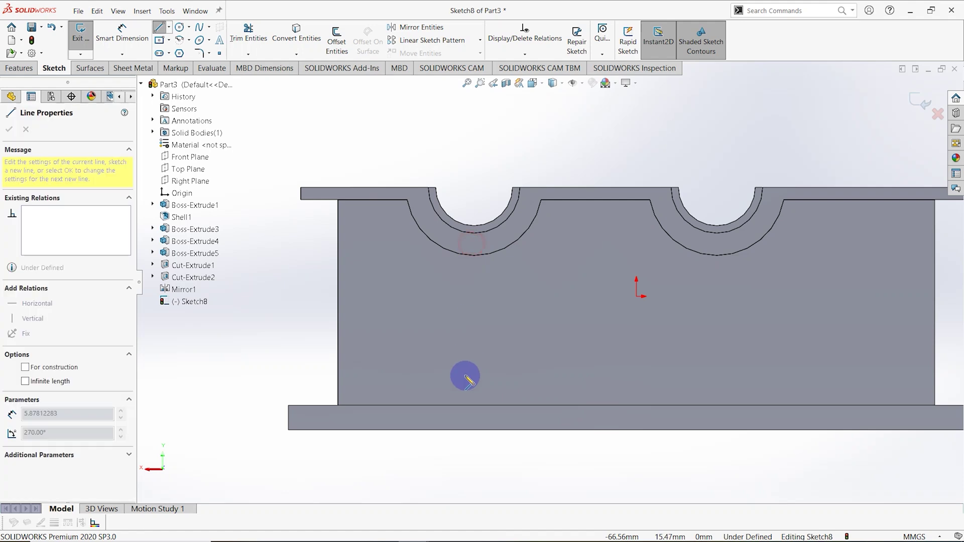
double_click(472, 415)
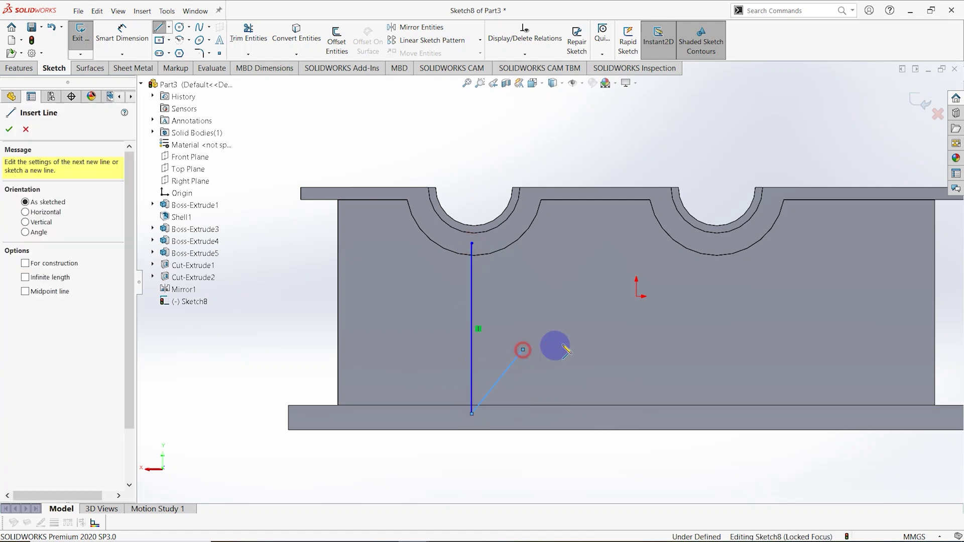
click(718, 244)
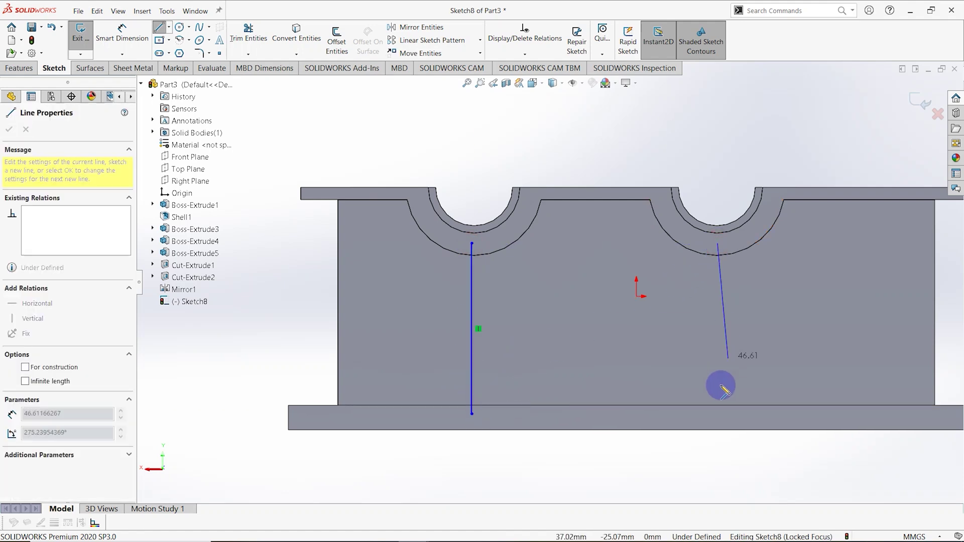
click(718, 415)
key(Escape)
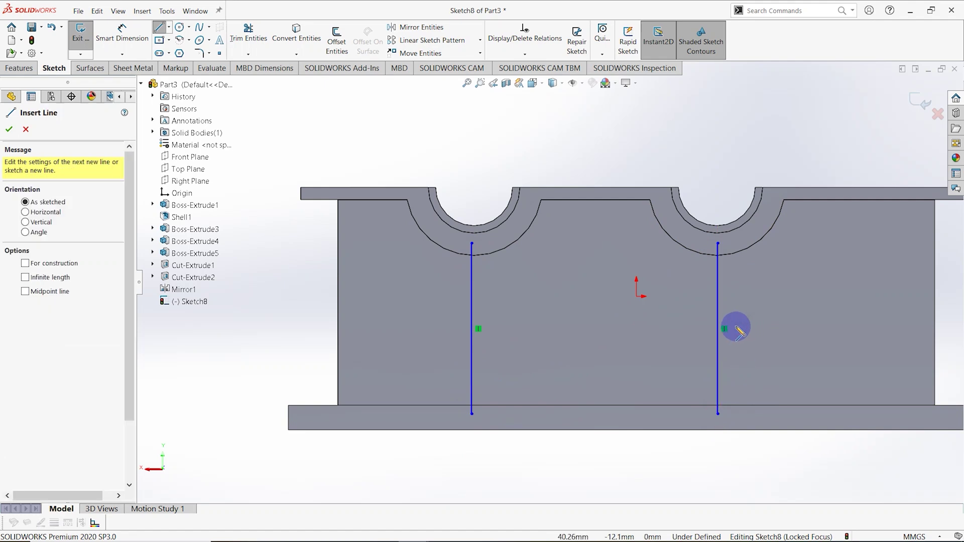
key(Escape)
Step: Place a sketch point at the arc centre of each of the two front semicircular cuts
scroll(482, 235, down, 2)
click(218, 53)
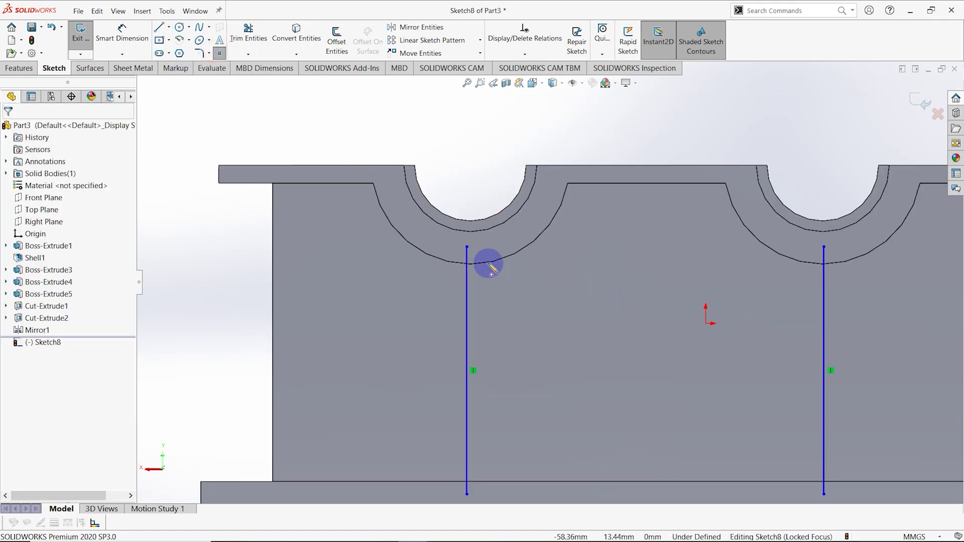
click(470, 165)
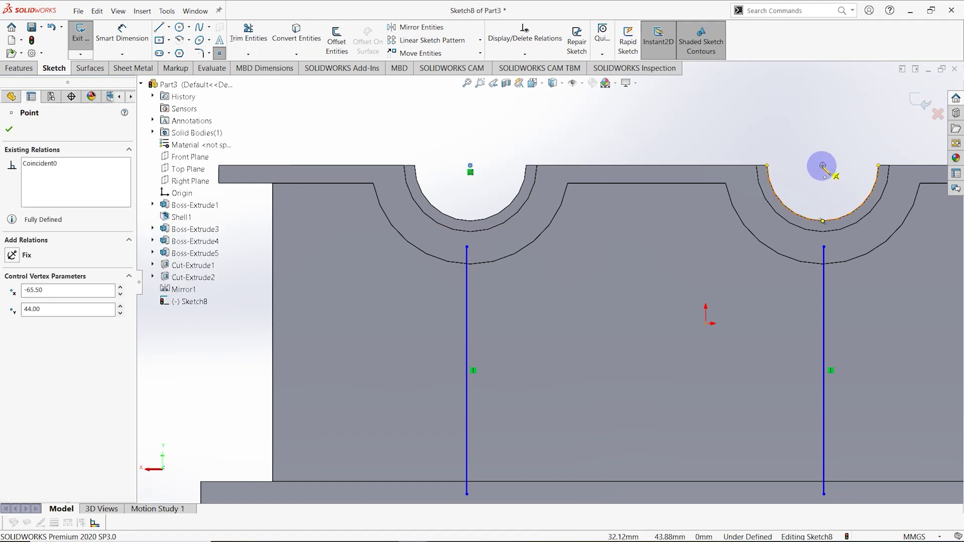
key(Escape)
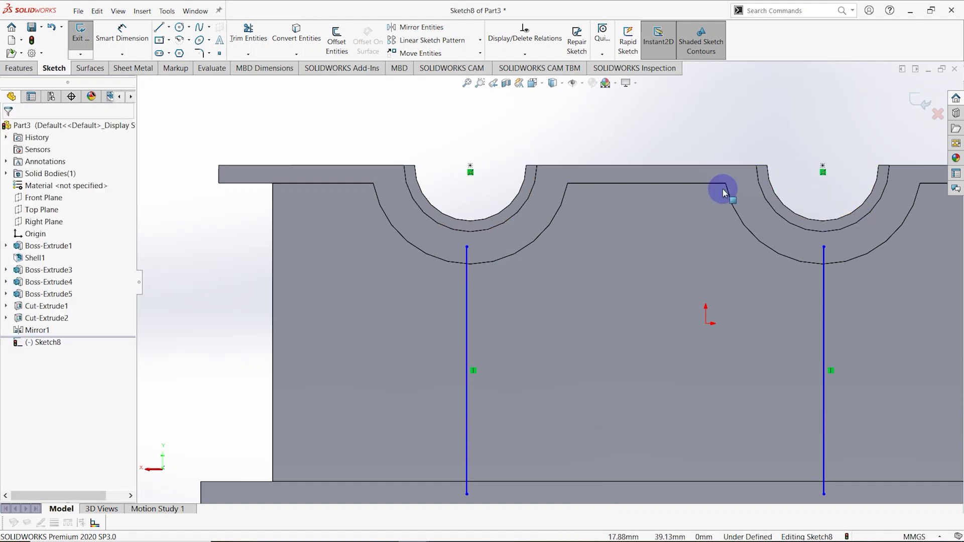
Step: Make the vertical line under the first boss coincident with the centre point of that boss's semicircular cut
click(470, 168)
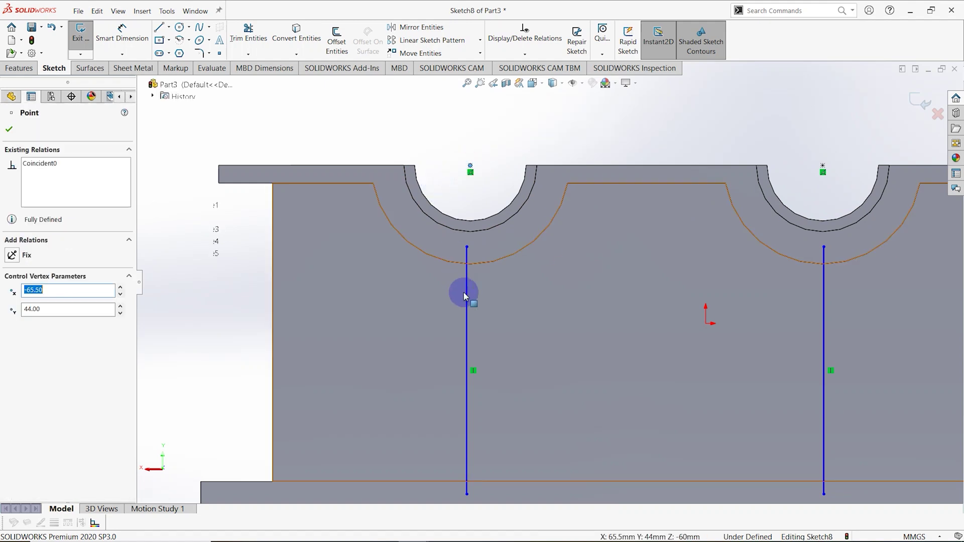
ctrl+click(468, 251)
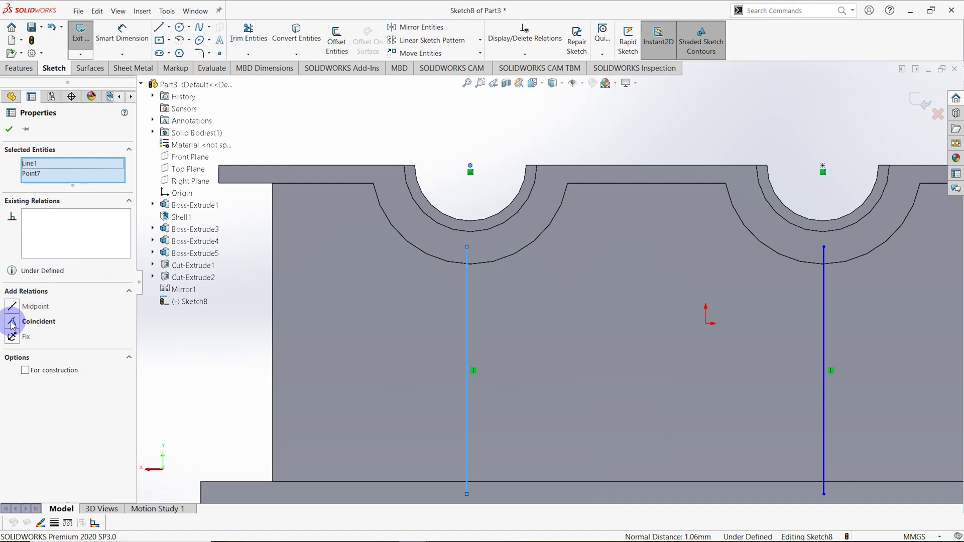
click(294, 111)
scroll(662, 295, up, 2)
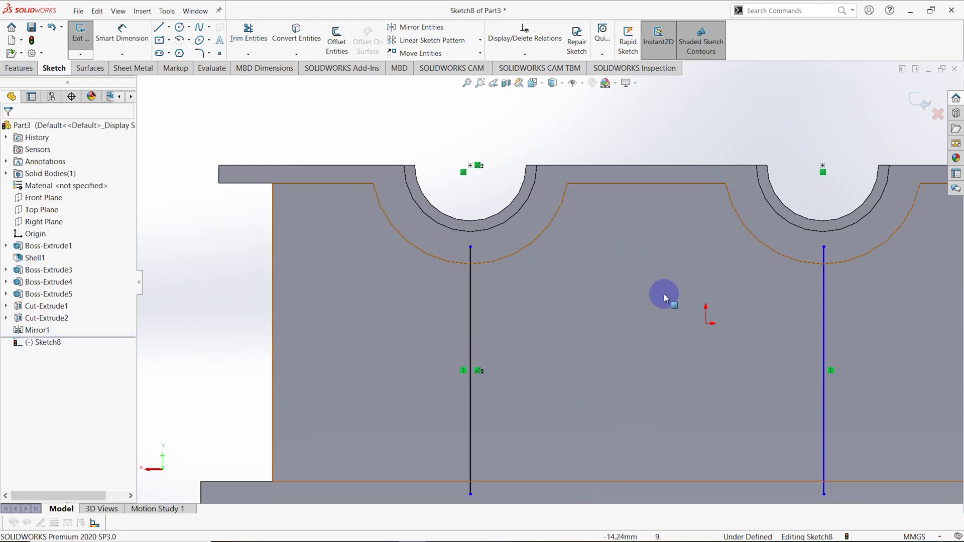
Step: Make the second vertical line coincident with the centre point of the other semicircular cut
scroll(712, 206, down, 2)
click(706, 199)
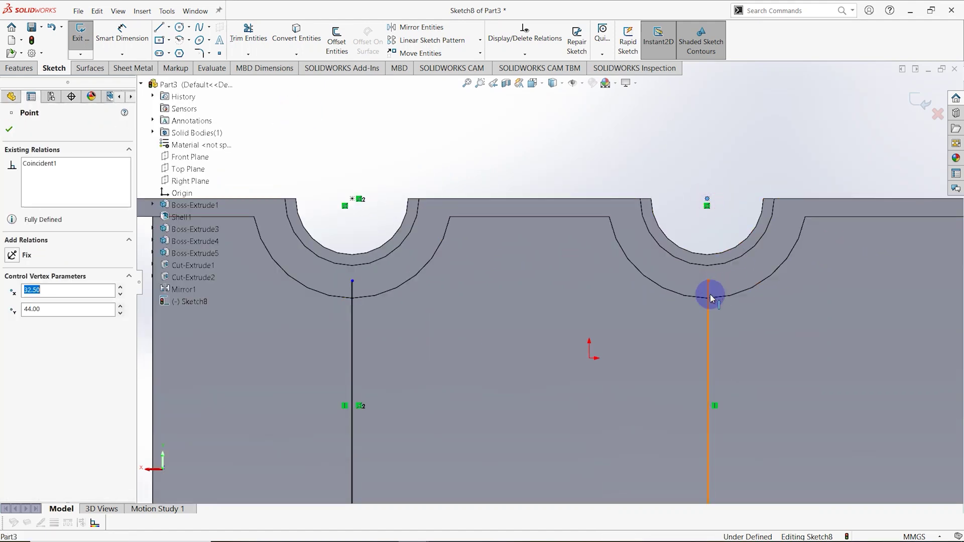
click(708, 296)
ctrl+click(706, 199)
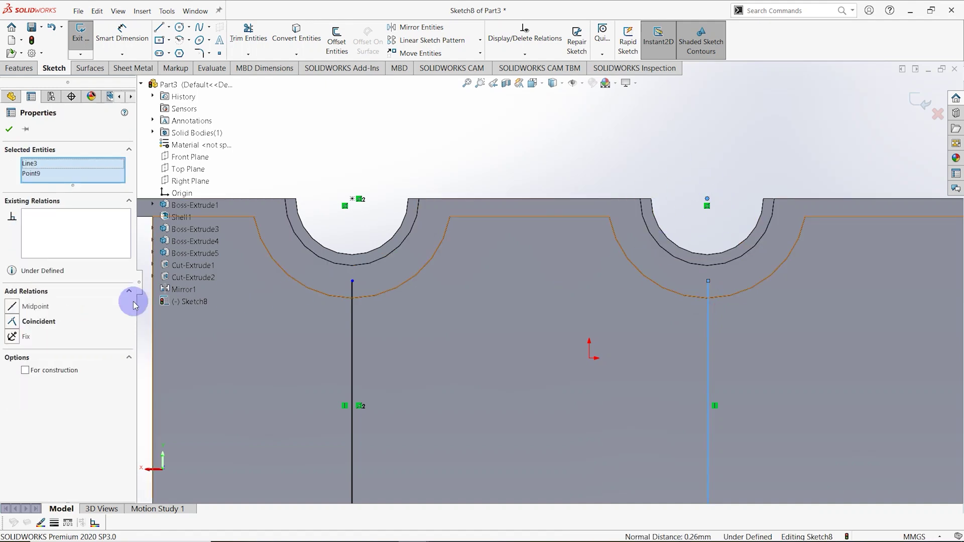
click(12, 321)
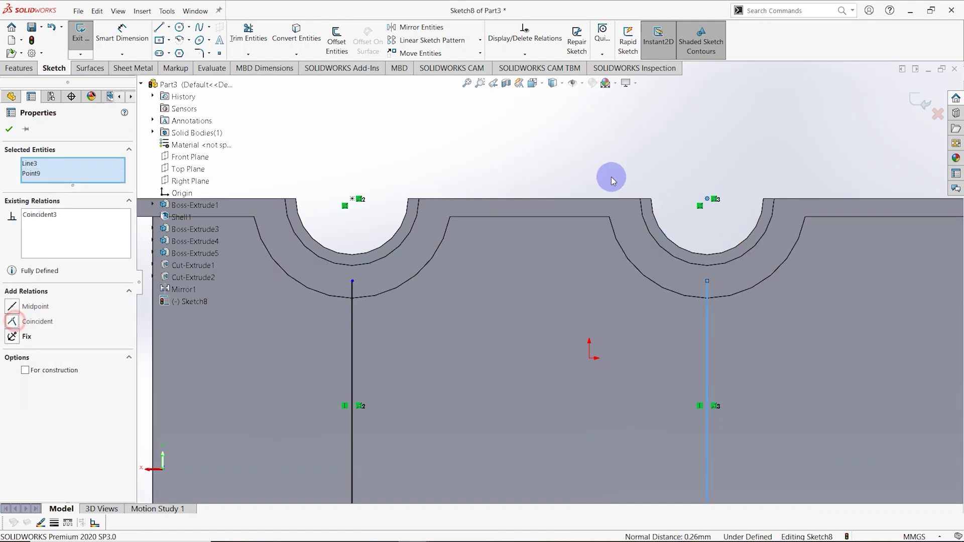
click(11, 130)
Step: Create ribs from the two vertical lines, 5 mm thick on both sides, extruded normal to the sketch towards the housing wall
scroll(552, 252, up, 3)
middle_drag(555, 252, 580, 262)
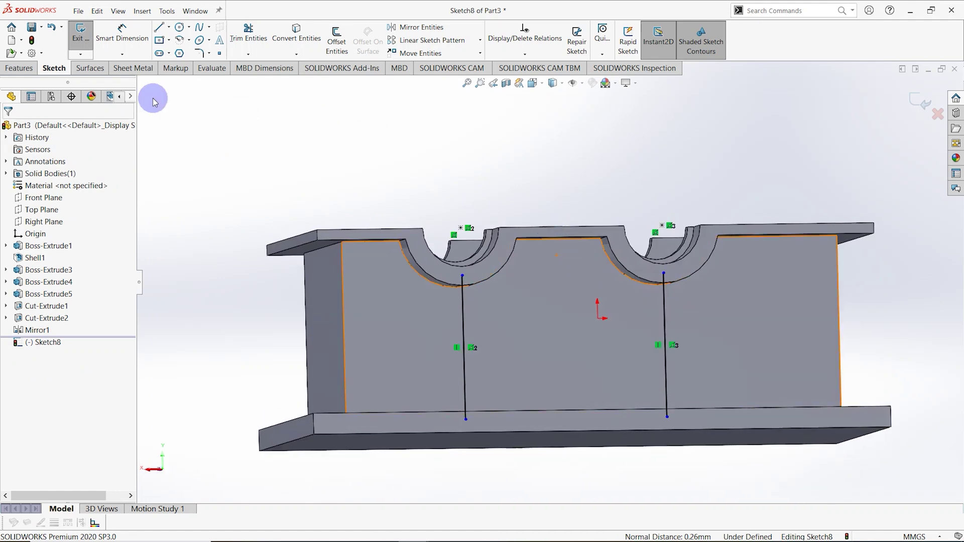
click(21, 68)
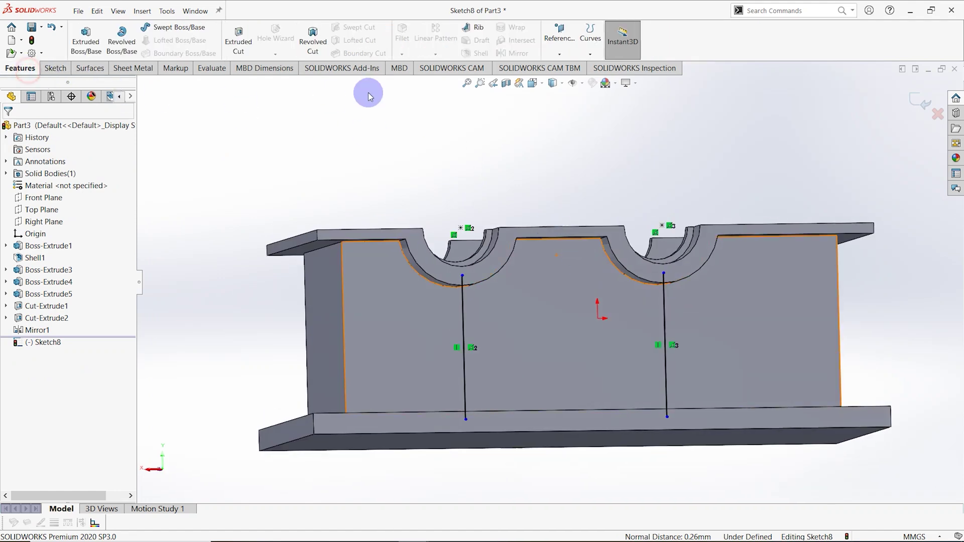
click(480, 28)
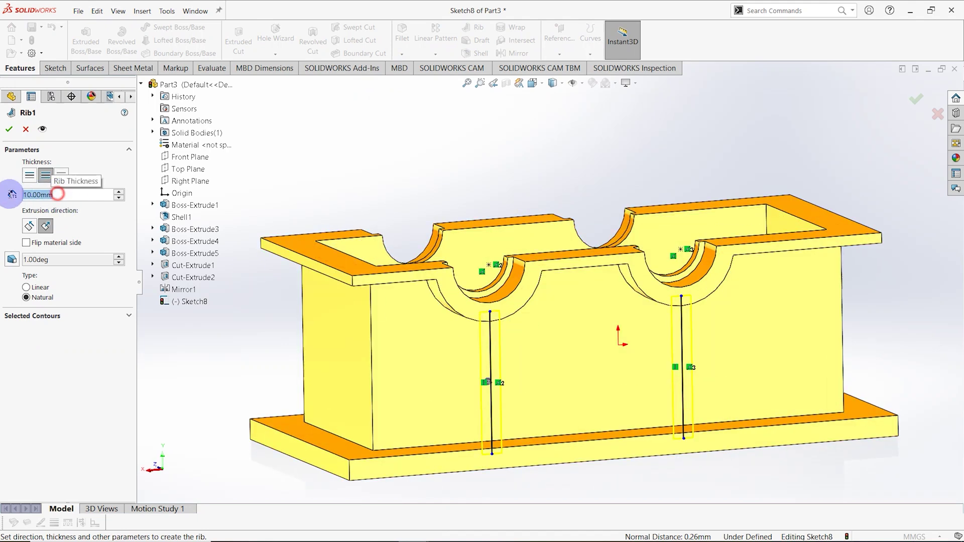
text(5)
key(Return)
middle_drag(440, 333, 451, 350)
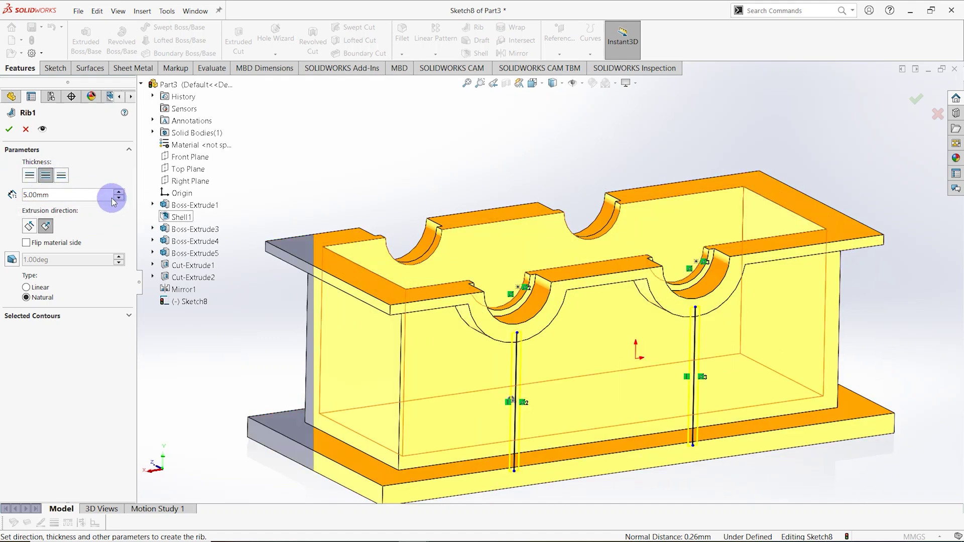
scroll(515, 370, down, 10)
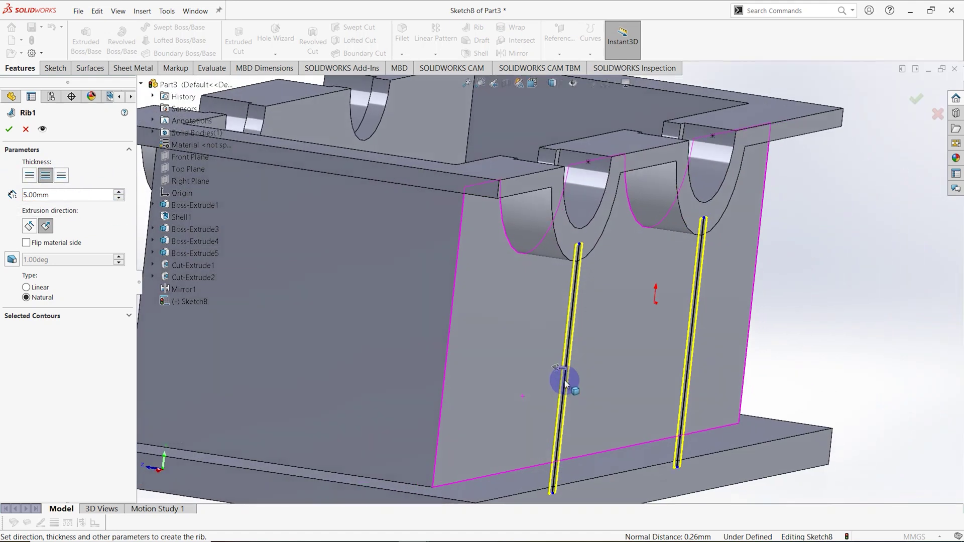
scroll(556, 369, down, 4)
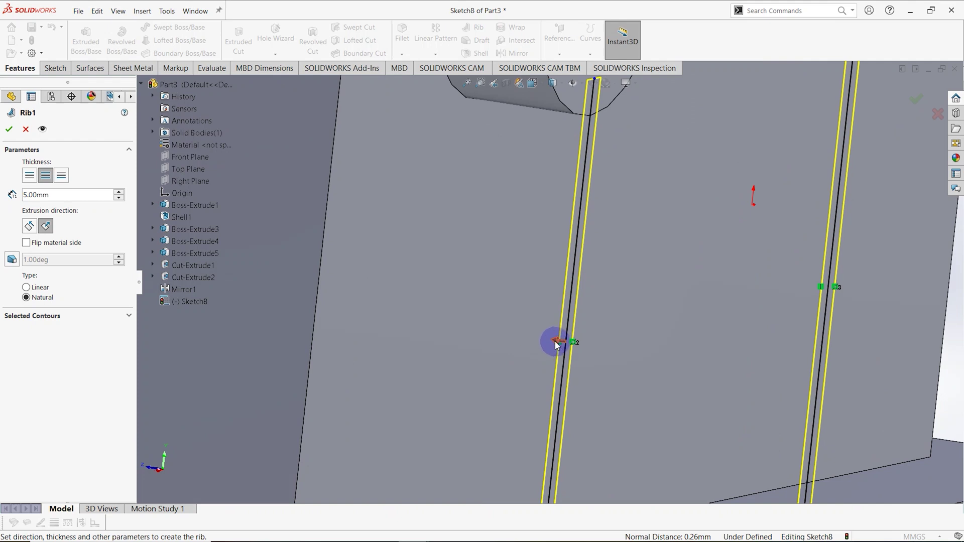
scroll(509, 376, up, 6)
middle_drag(490, 383, 469, 381)
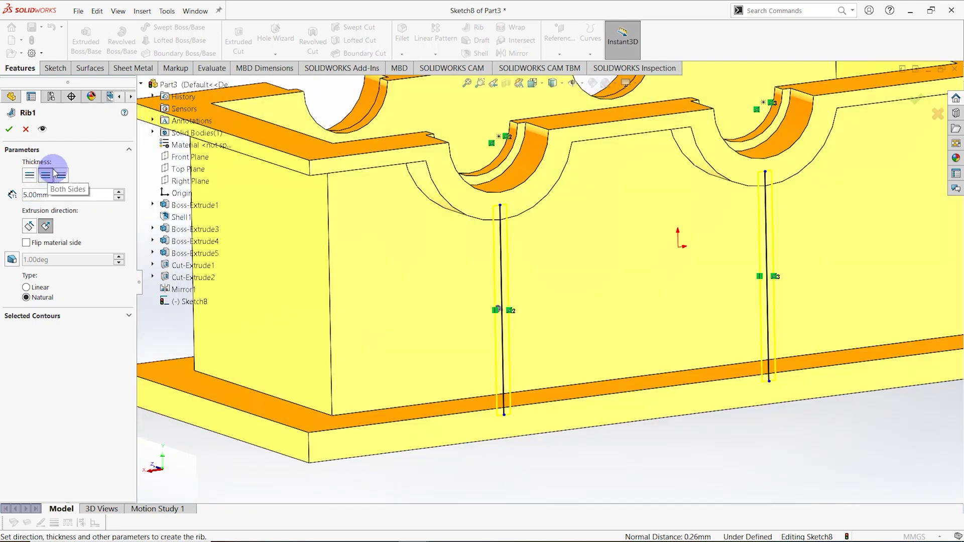
click(9, 129)
Step: Mirror the Rib1 feature about the Front Plane to the opposite side of the housing
middle_drag(484, 293, 549, 387)
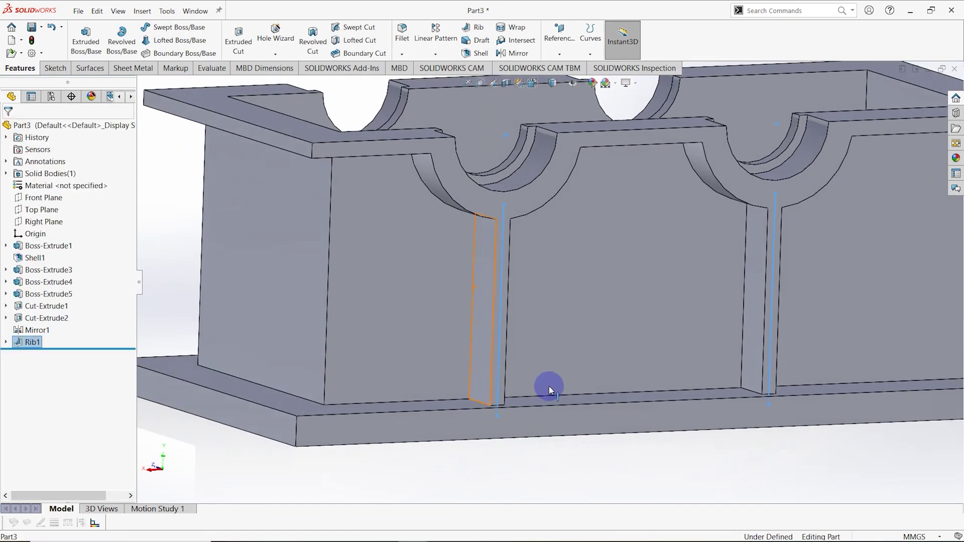
middle_drag(537, 335, 530, 236)
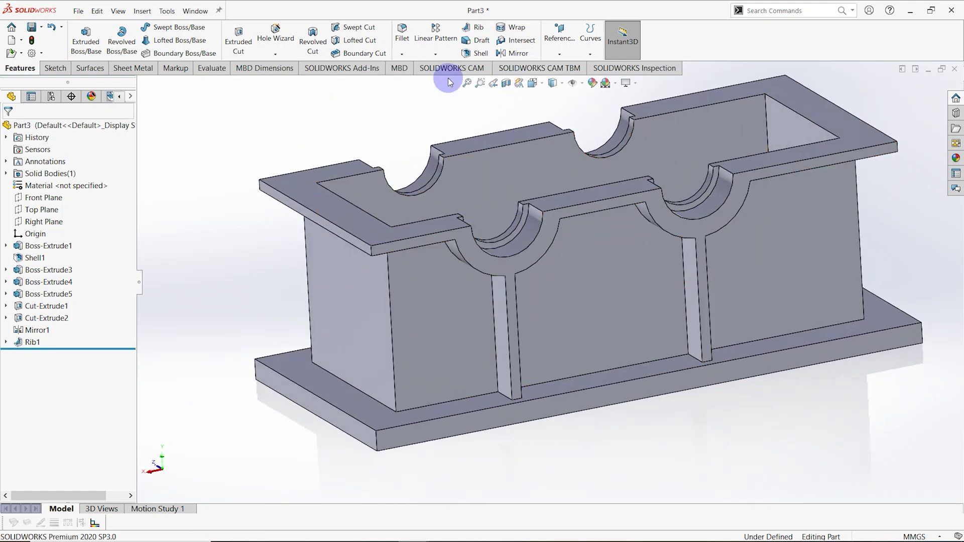
click(507, 53)
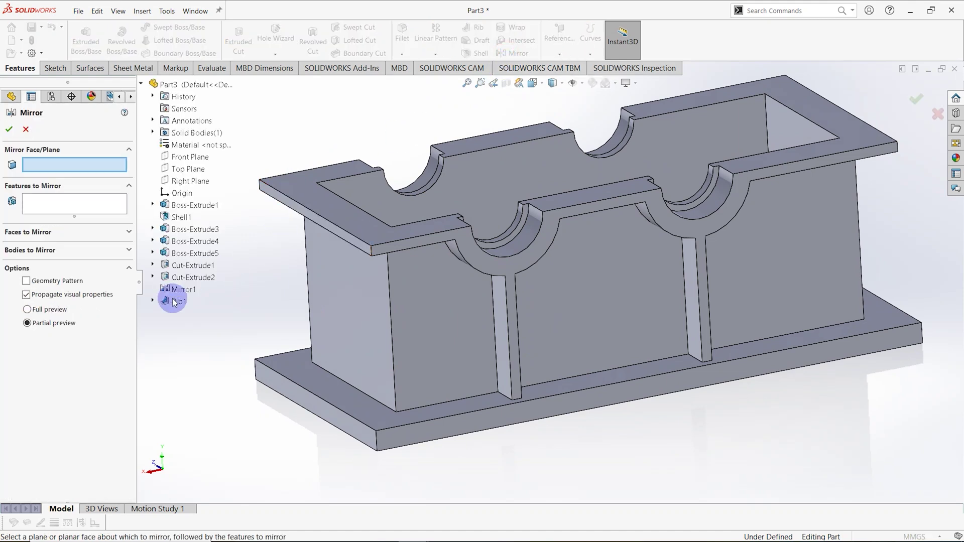
click(185, 157)
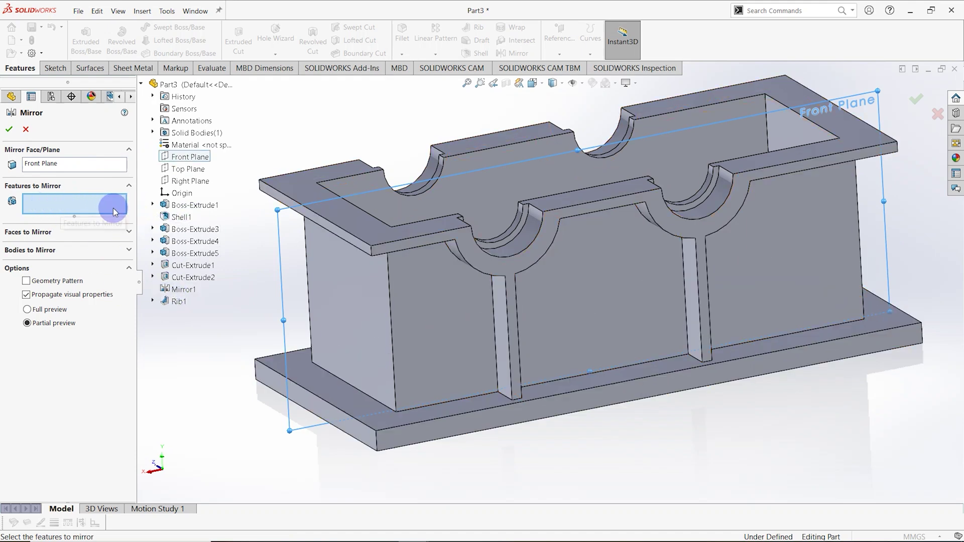
click(180, 301)
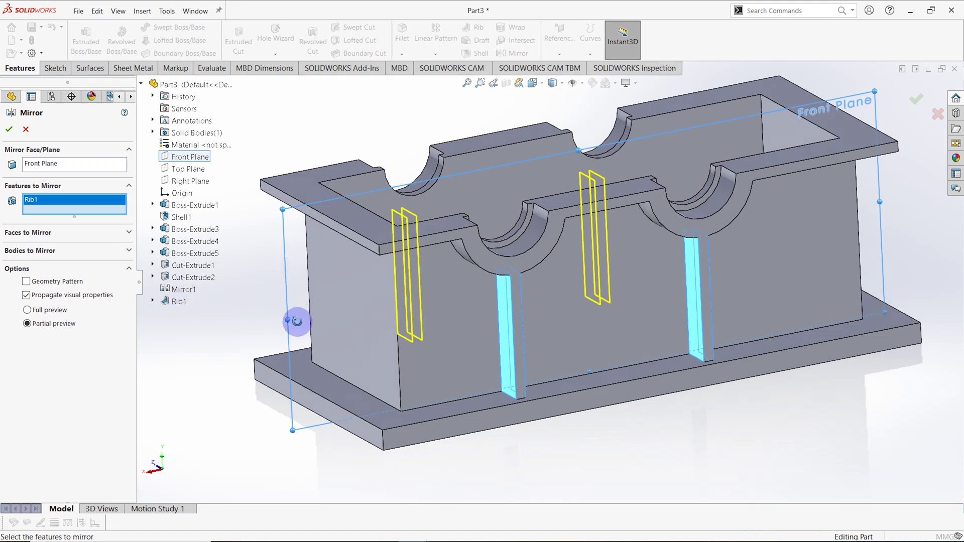
middle_drag(297, 323, 4, 150)
click(9, 132)
Step: Chamfer the outer circular edges of all four semicircular bearing cuts with a 1 mm distance at 45 degrees
middle_drag(339, 269, 462, 311)
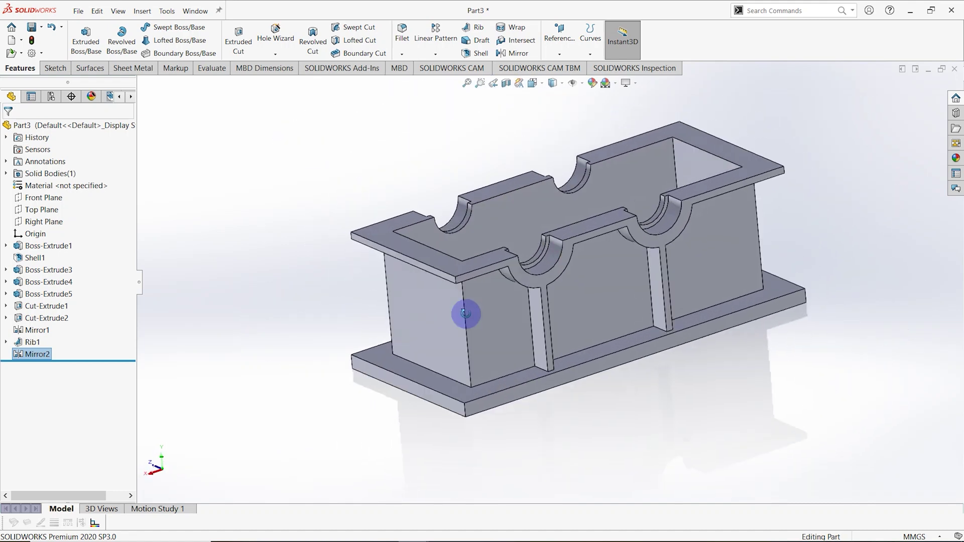
click(402, 54)
click(419, 77)
scroll(531, 279, down, 3)
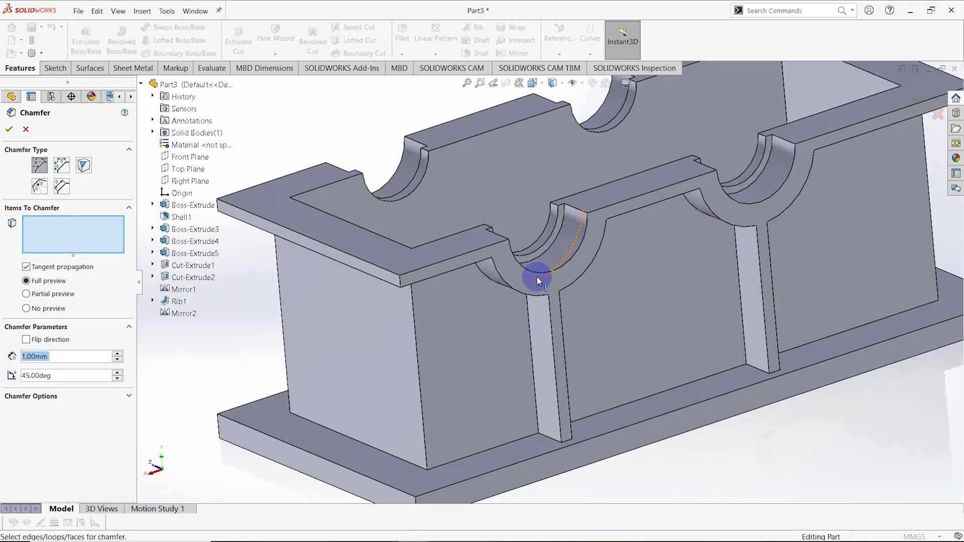
click(535, 275)
click(753, 206)
middle_drag(517, 168, 408, 119)
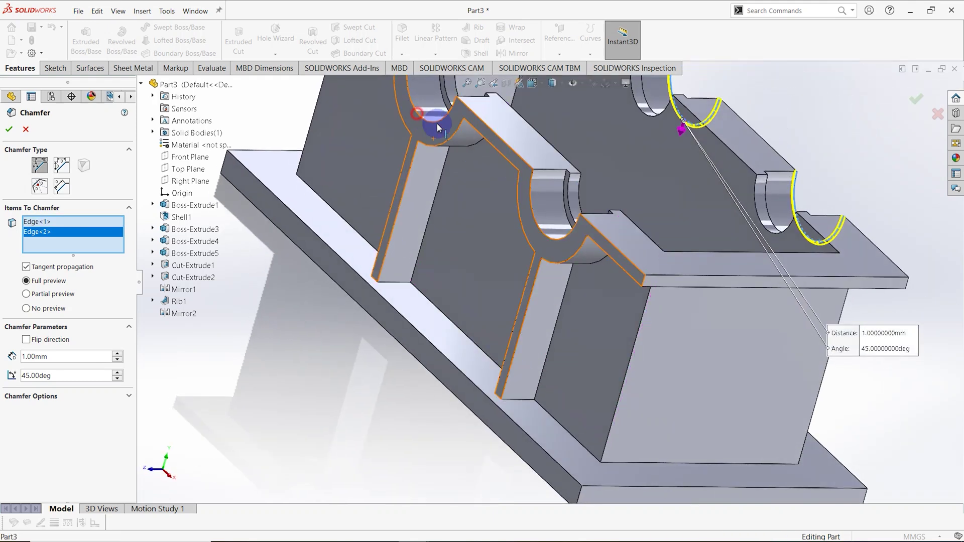
click(419, 115)
click(535, 214)
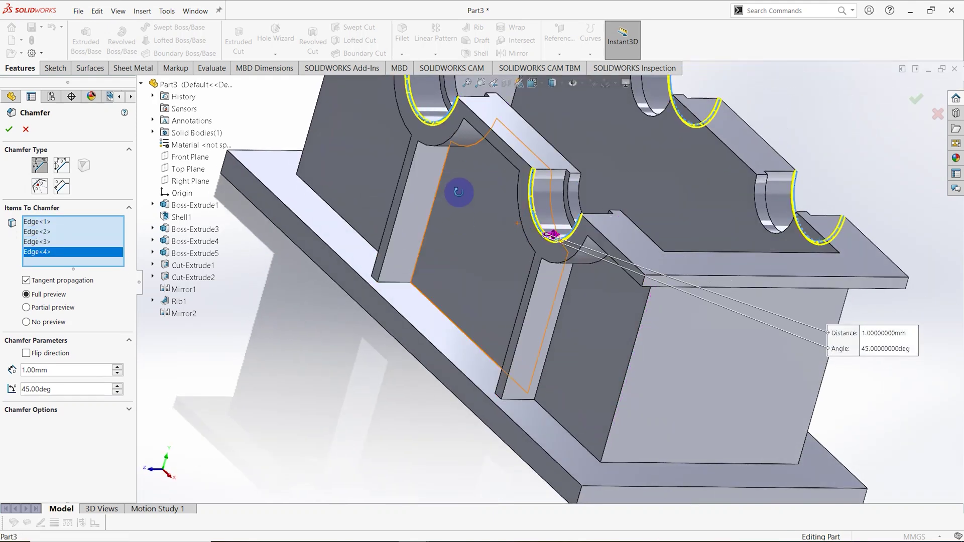
middle_drag(458, 189, 108, 374)
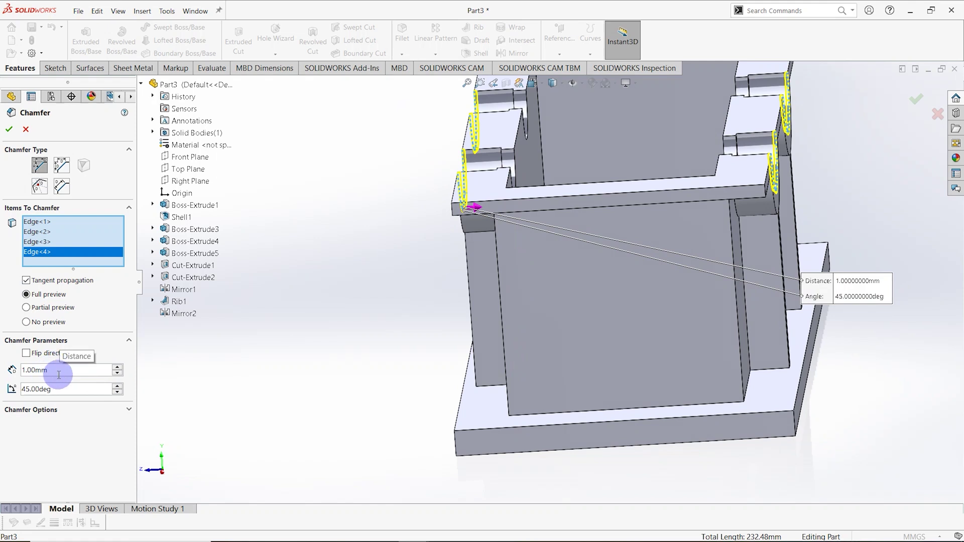
click(10, 130)
middle_drag(392, 224, 351, 261)
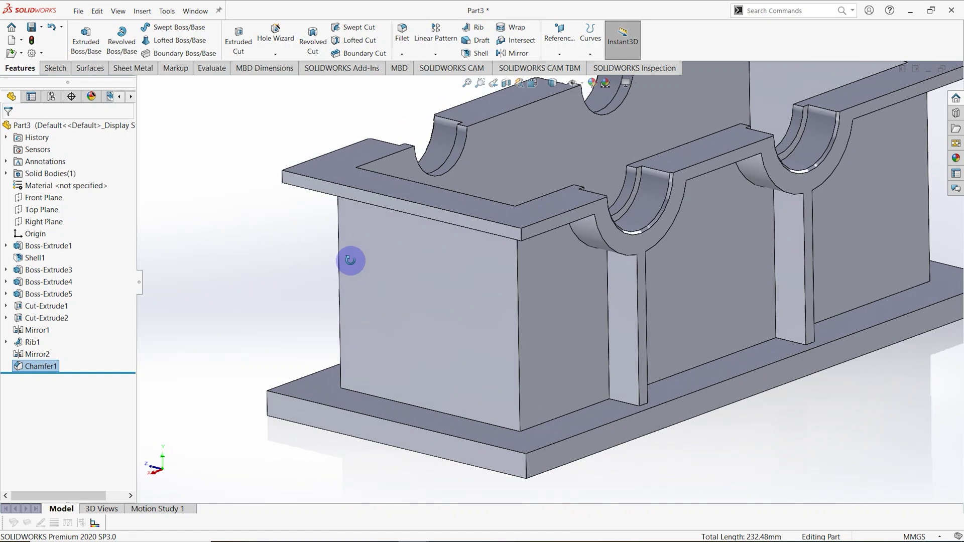
key(f)
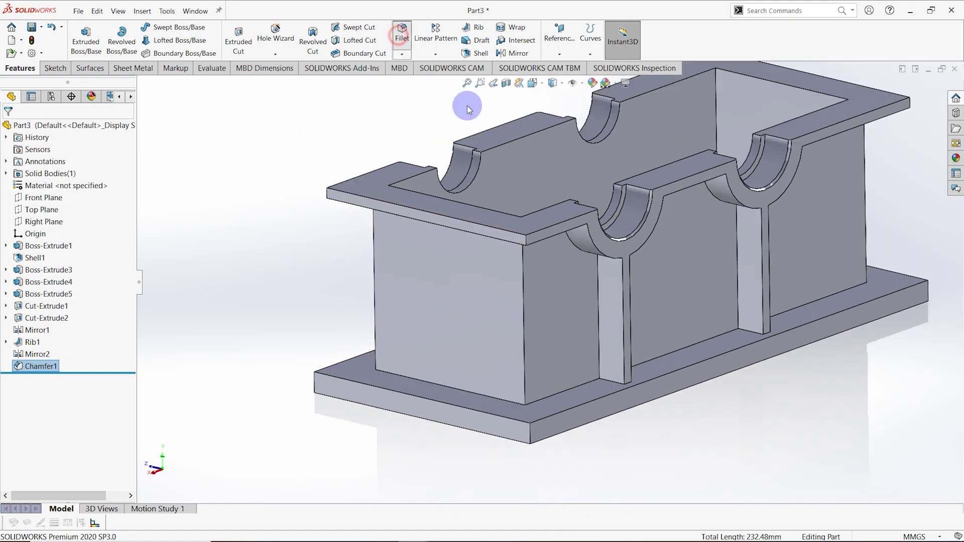
Step: Start a fillet and select the four vertical corner edges of the top flange
middle_drag(528, 239, 445, 254)
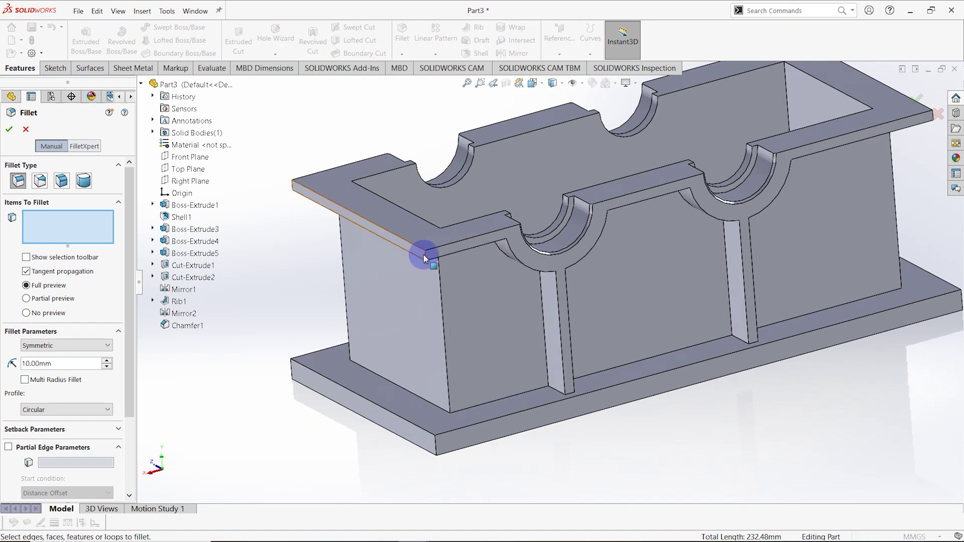
click(426, 257)
click(467, 209)
middle_drag(467, 209, 695, 221)
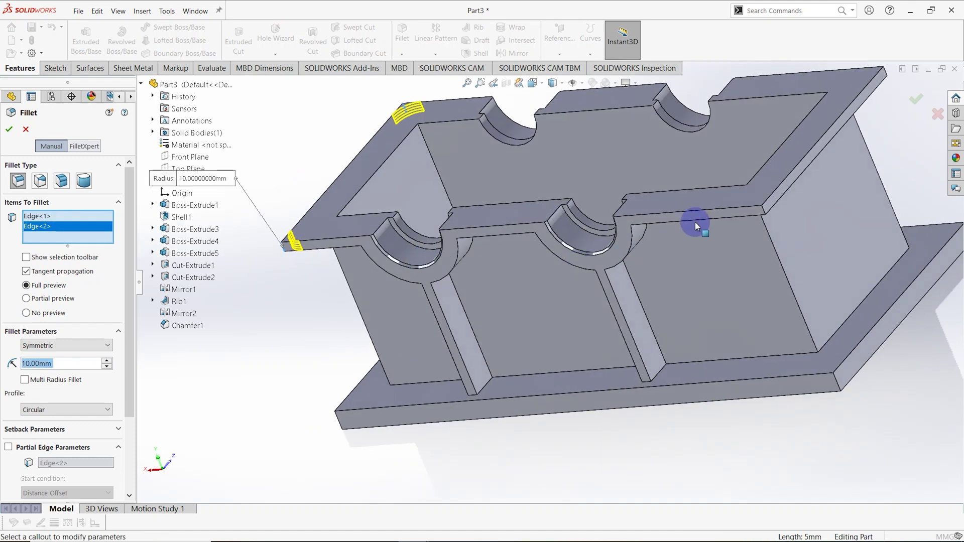
click(762, 209)
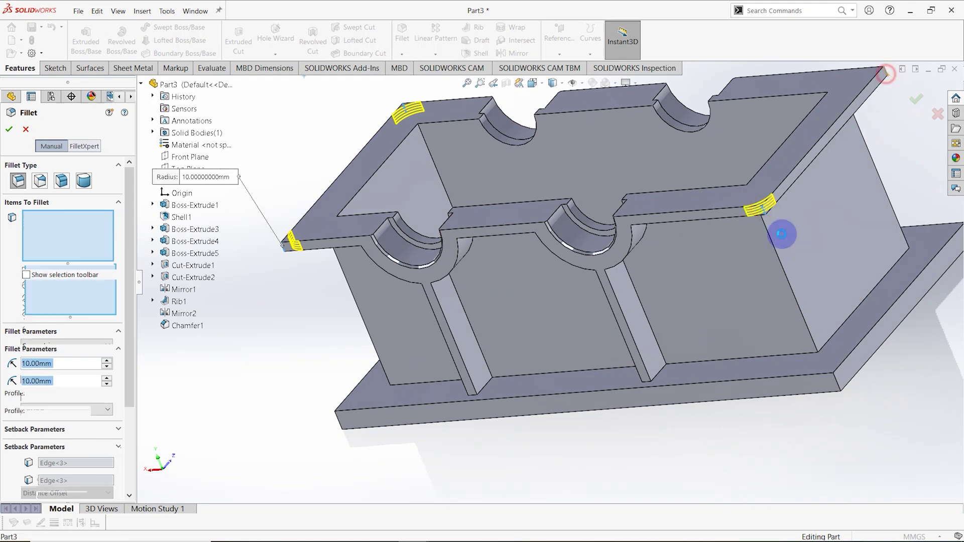
click(787, 232)
middle_drag(790, 231, 408, 390)
Step: Add the four vertical corner edges of the base plate and apply the fillet with a 5 mm radius
click(318, 426)
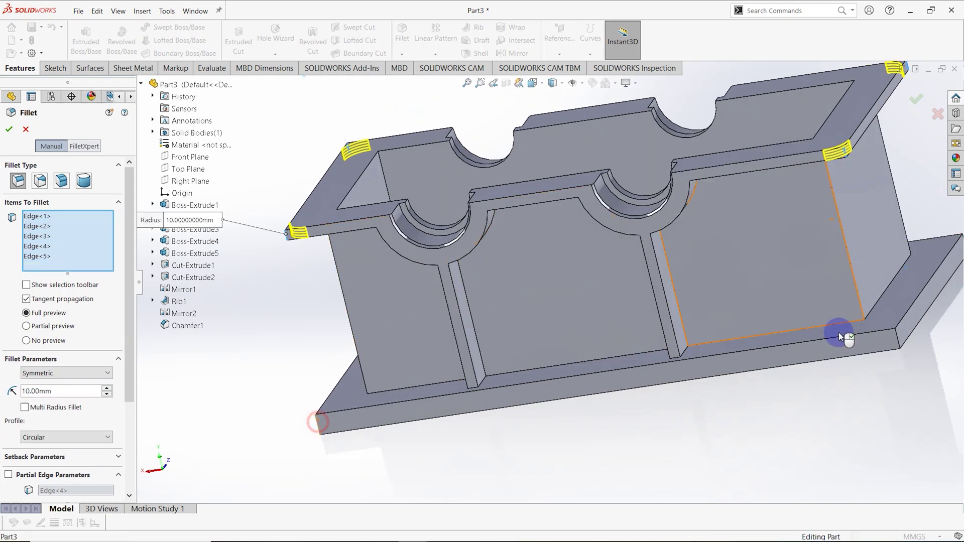
click(897, 342)
middle_drag(872, 301, 642, 357)
click(641, 354)
middle_drag(725, 317, 836, 329)
click(754, 286)
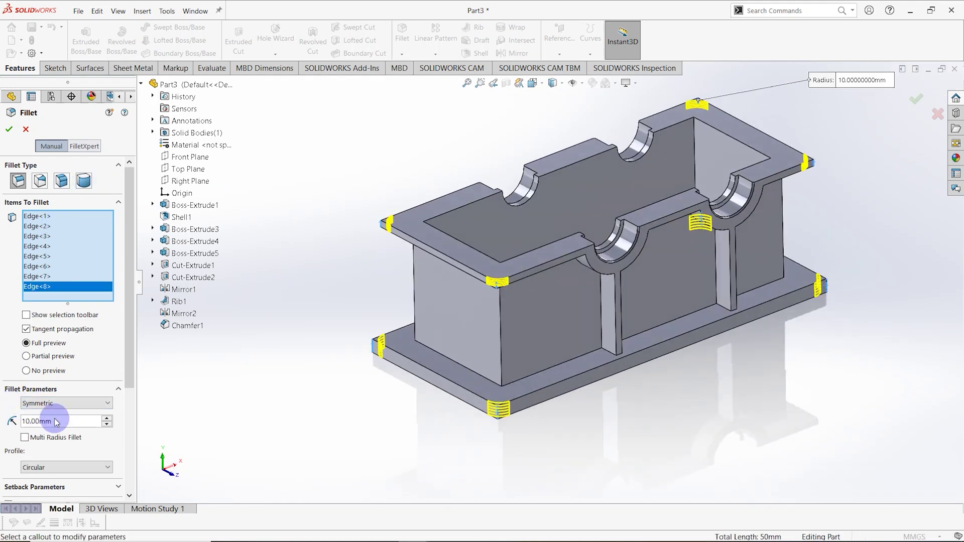
text(5)
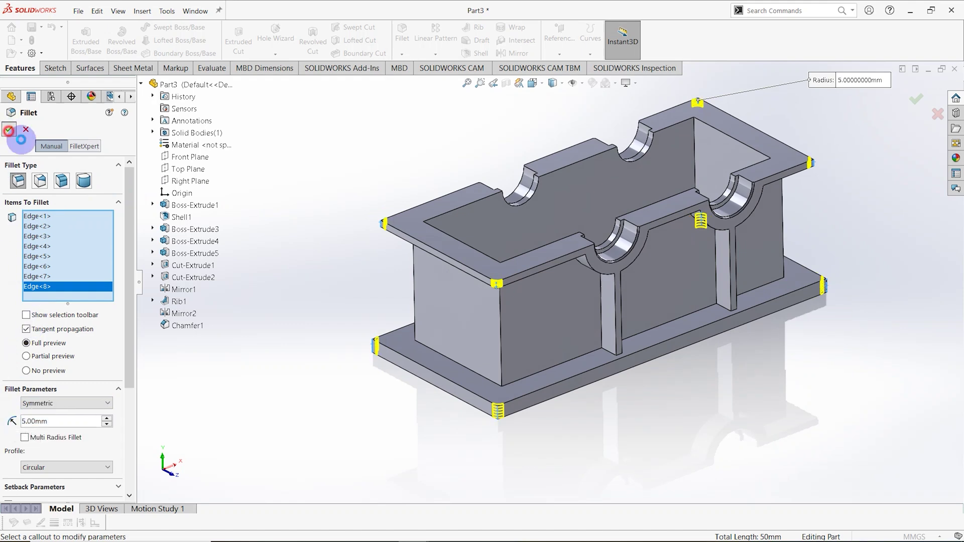
click(11, 132)
Step: Fillet the boundaries of the six outer wall faces beside the ribs on both long sides with a 2.5 mm radius
middle_drag(559, 308, 556, 287)
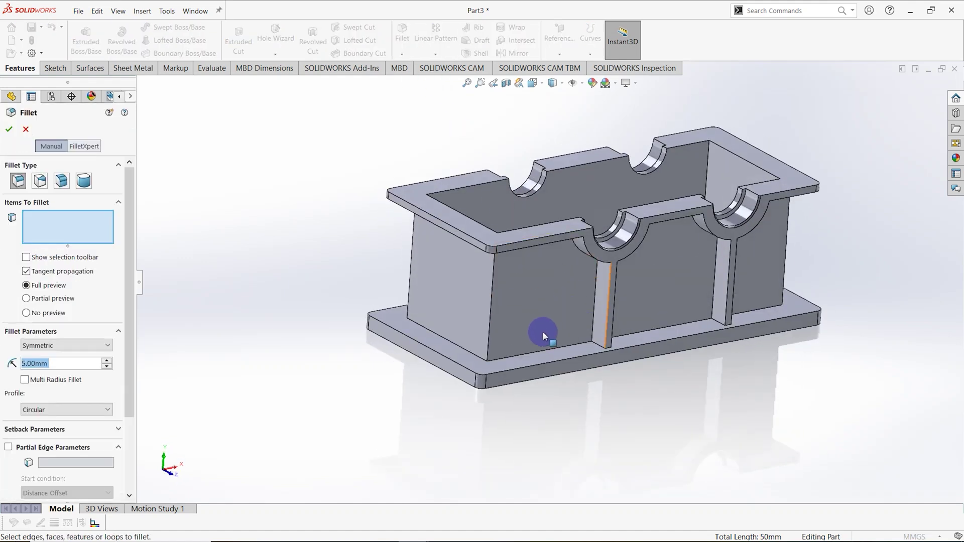
click(540, 329)
click(680, 276)
middle_drag(680, 276, 502, 286)
click(741, 279)
click(597, 267)
click(708, 234)
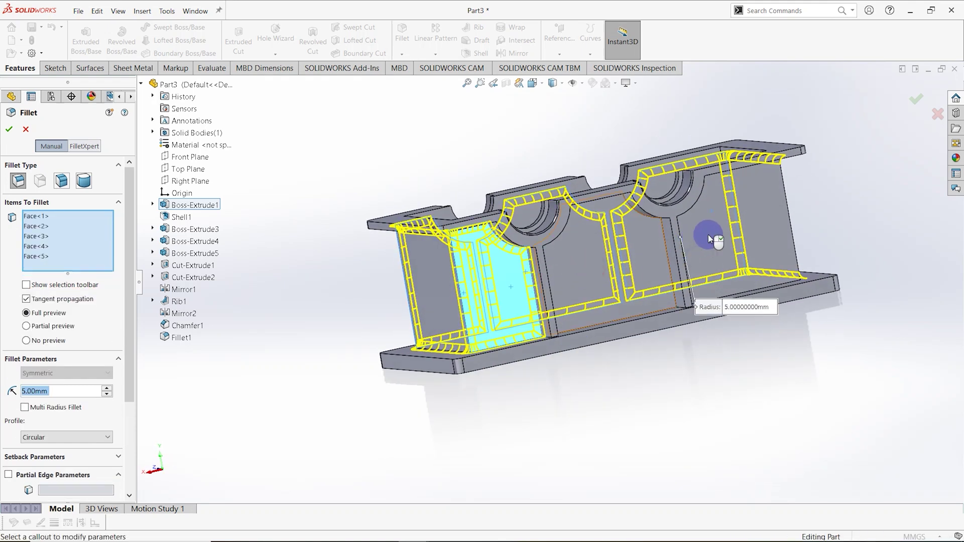
click(706, 266)
middle_drag(704, 273, 507, 349)
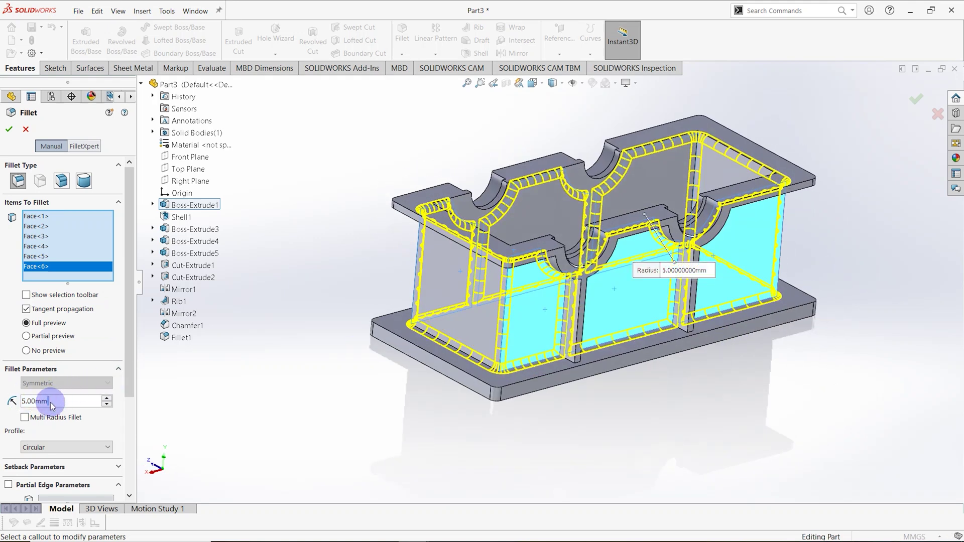
text(2.5)
key(Return)
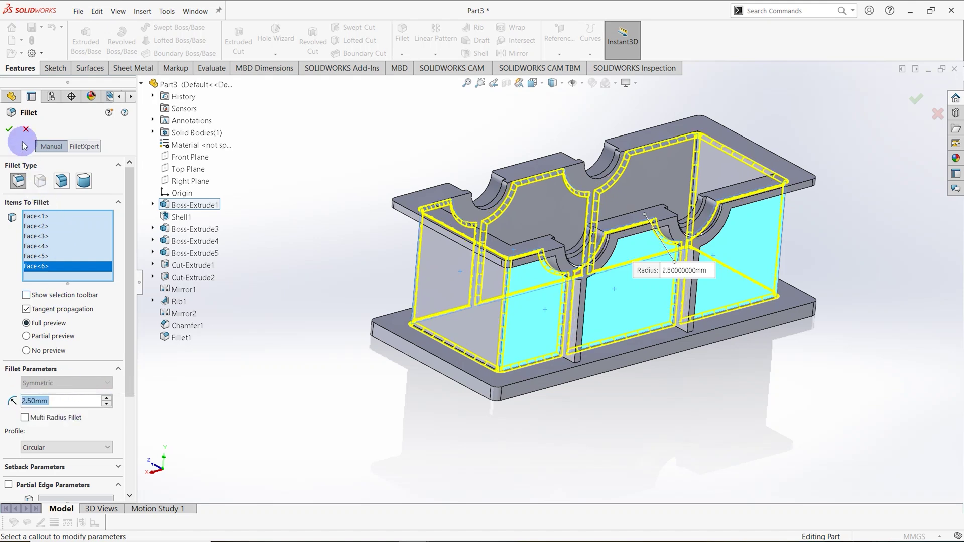
click(9, 129)
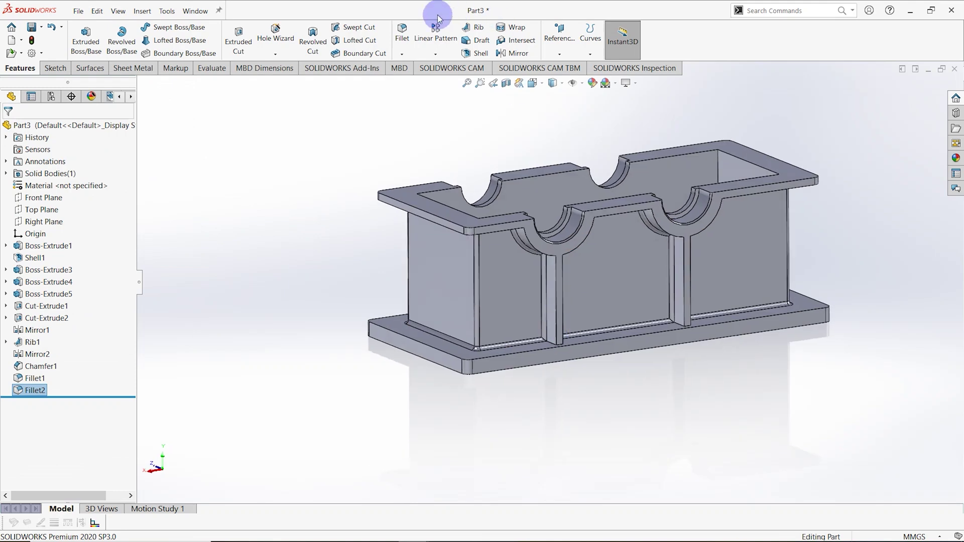
Step: Start a 2.5 mm fillet and select the three bottom edges of each rib on one long side, where they meet the base plate
scroll(562, 342, down, 6)
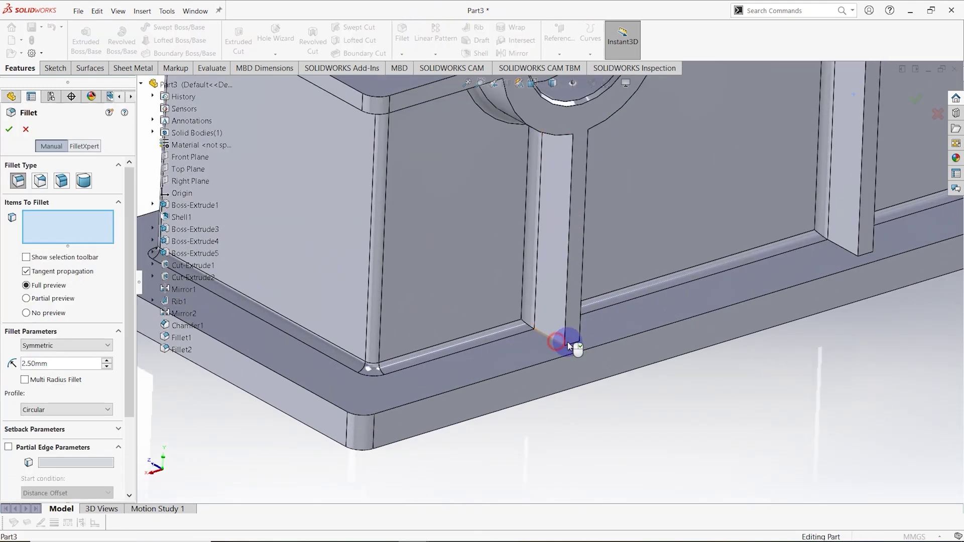
click(569, 346)
click(576, 352)
middle_drag(576, 351, 581, 324)
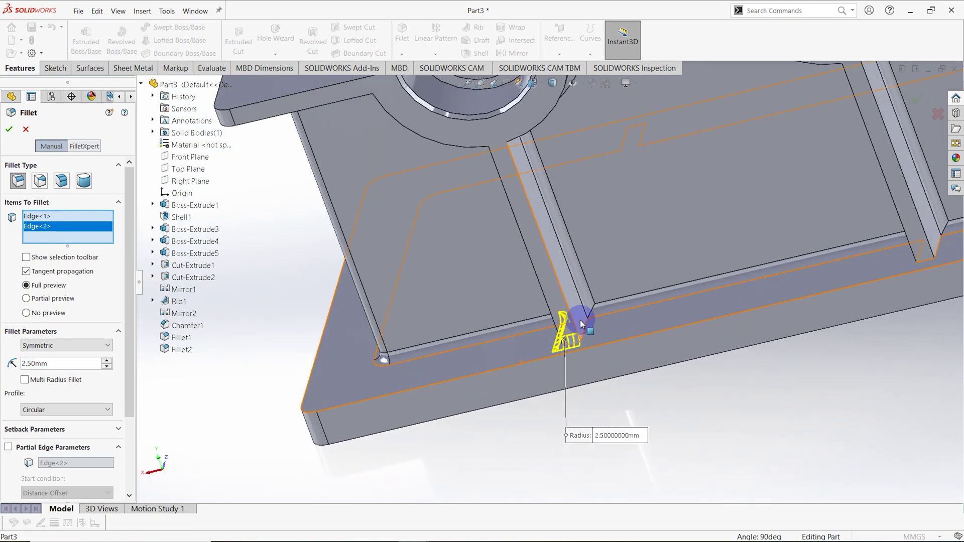
click(641, 325)
middle_drag(641, 324, 699, 294)
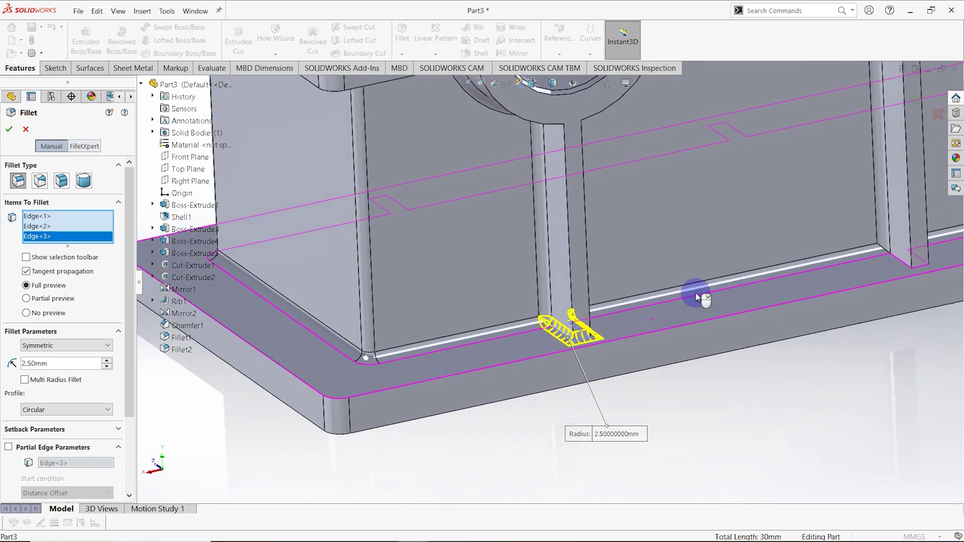
click(897, 259)
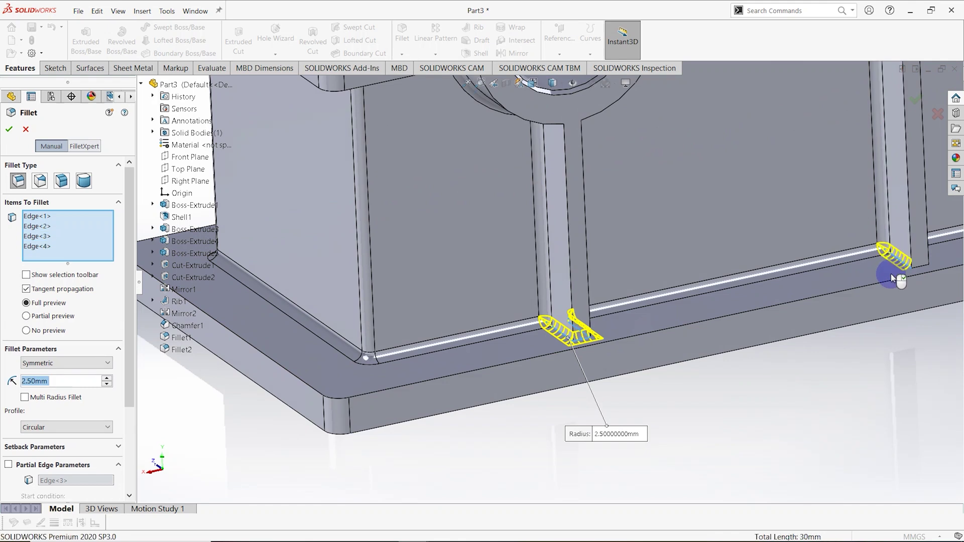
scroll(887, 270, down, 5)
click(897, 266)
middle_drag(897, 267, 924, 249)
click(904, 260)
scroll(882, 266, up, 6)
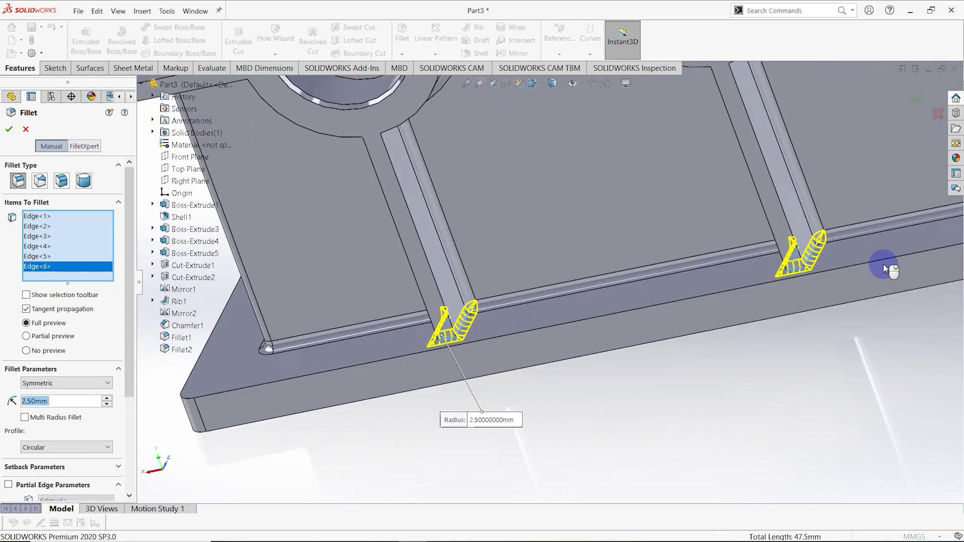
Step: Add the bottom edges of both ribs on the opposite long side and apply the 2.5 mm fillet
middle_drag(845, 263, 740, 316)
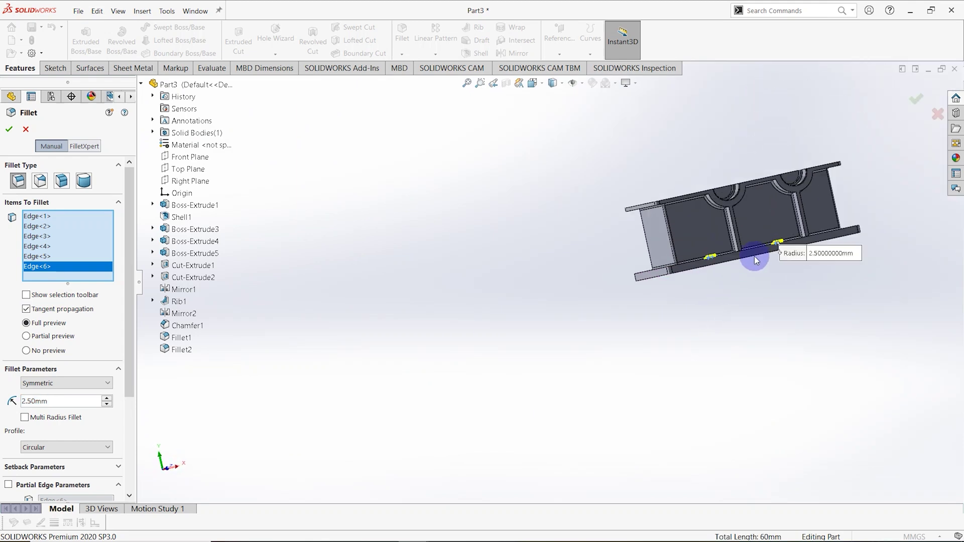
scroll(673, 254, down, 8)
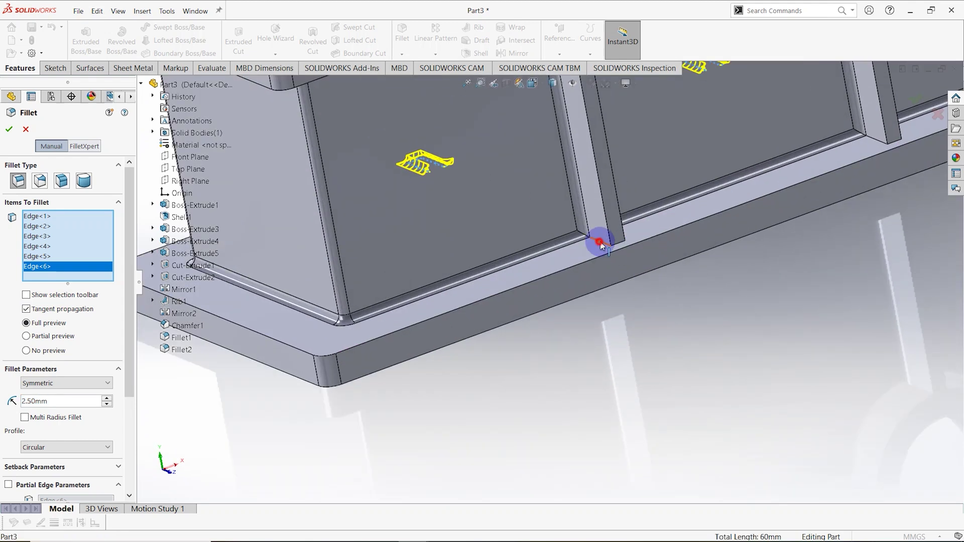
click(600, 243)
click(617, 245)
middle_drag(575, 264, 637, 233)
click(634, 230)
middle_drag(709, 226, 673, 250)
click(632, 259)
click(656, 273)
click(674, 246)
scroll(624, 297, up, 3)
middle_drag(624, 297, 639, 288)
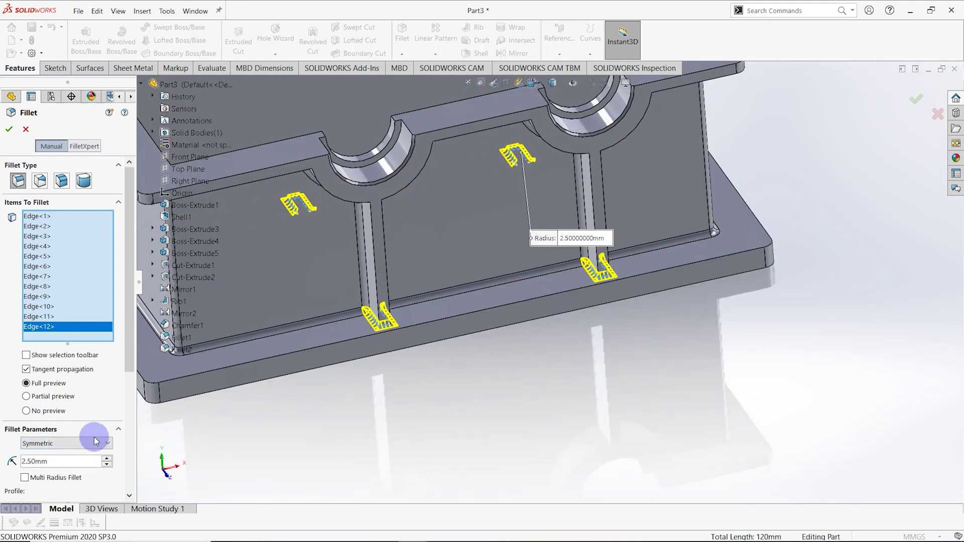
scroll(412, 358, up, 3)
middle_drag(414, 346, 472, 311)
click(10, 130)
Step: Start a sketch on the flange's top face and draw a centre rectangle about 251 by 107 mm from the origin
middle_drag(470, 220, 622, 273)
middle_drag(661, 248, 570, 315)
middle_drag(462, 230, 398, 290)
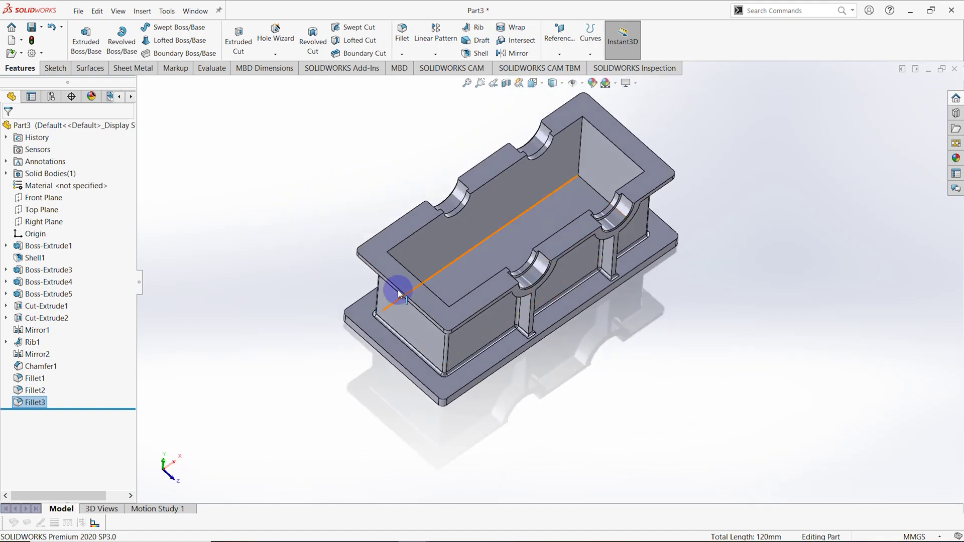
click(396, 271)
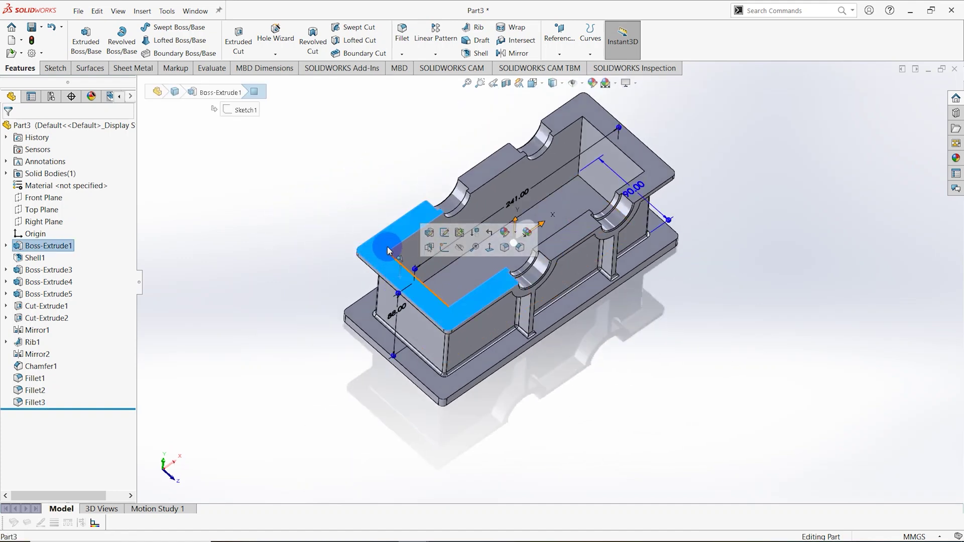
click(445, 247)
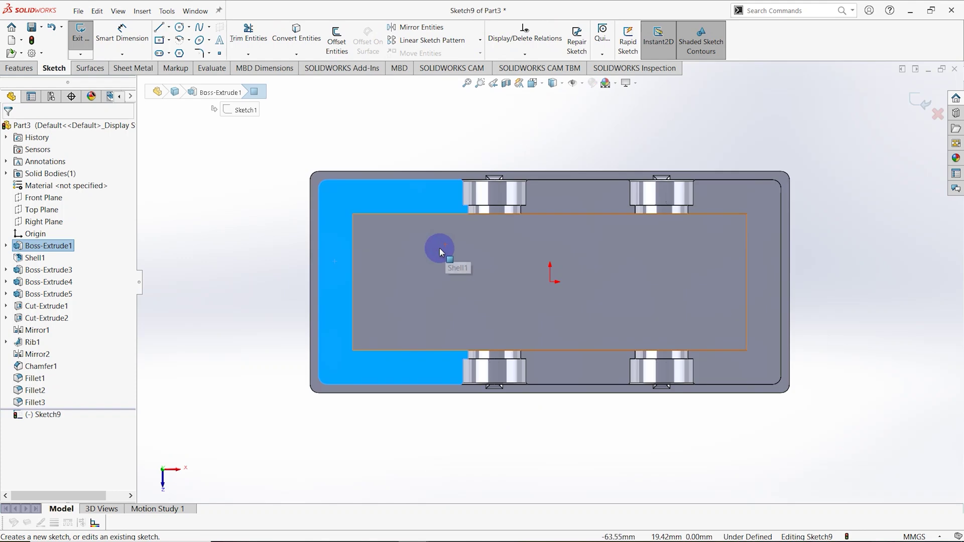
click(164, 41)
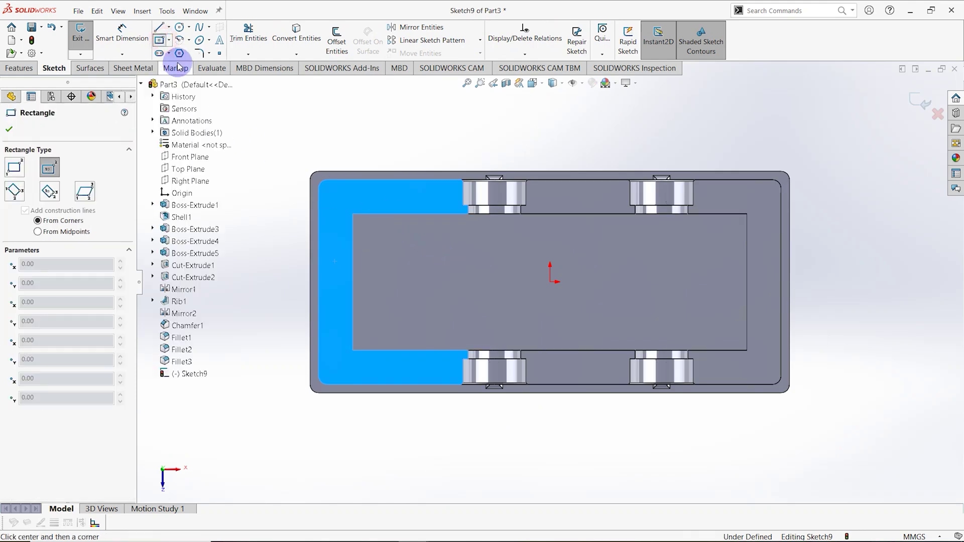
drag(459, 258, 336, 191)
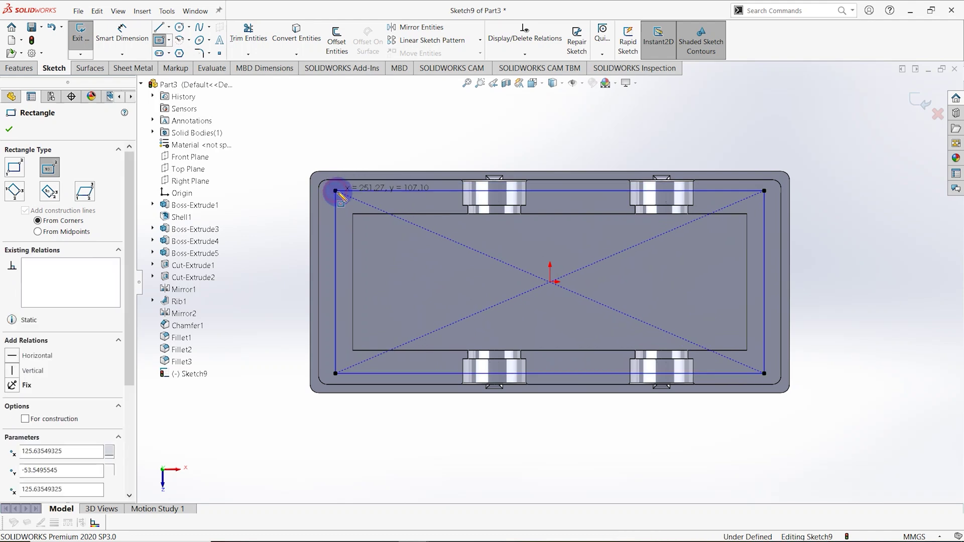
key(Escape)
Step: Make all rectangle sides construction geometry, keeping both diagonals as construction lines
mouse_move(281, 133)
mouse_down()
mouse_move(624, 276)
mouse_move(843, 436)
mouse_up()
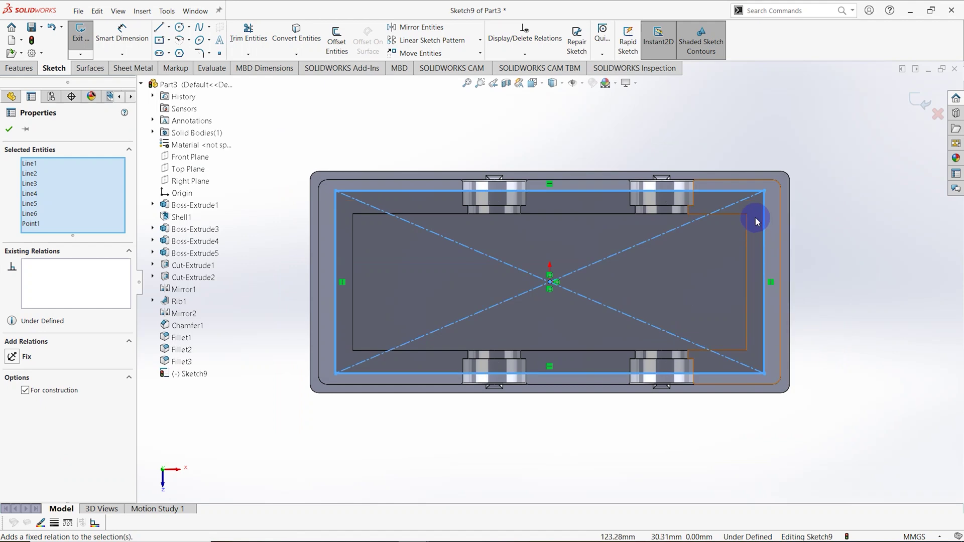
right_click(740, 191)
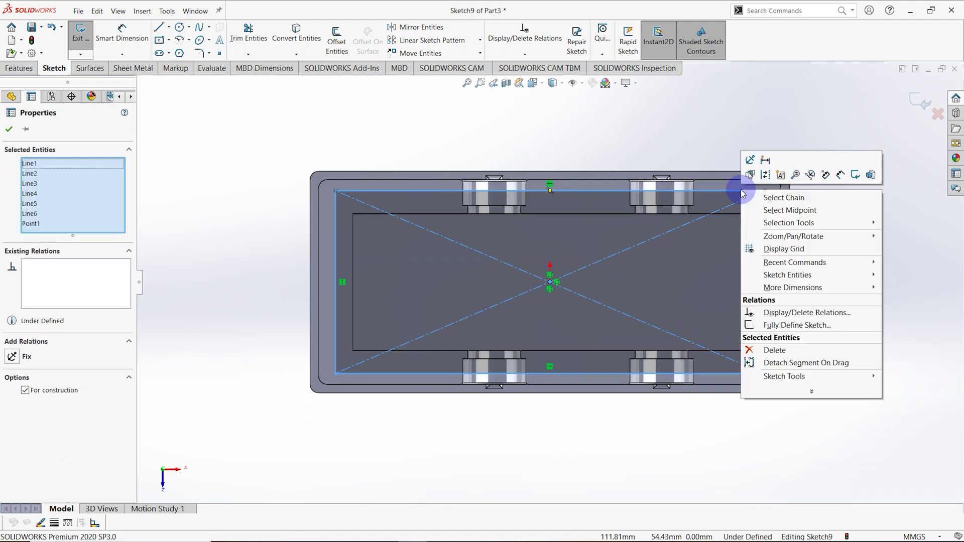
click(764, 175)
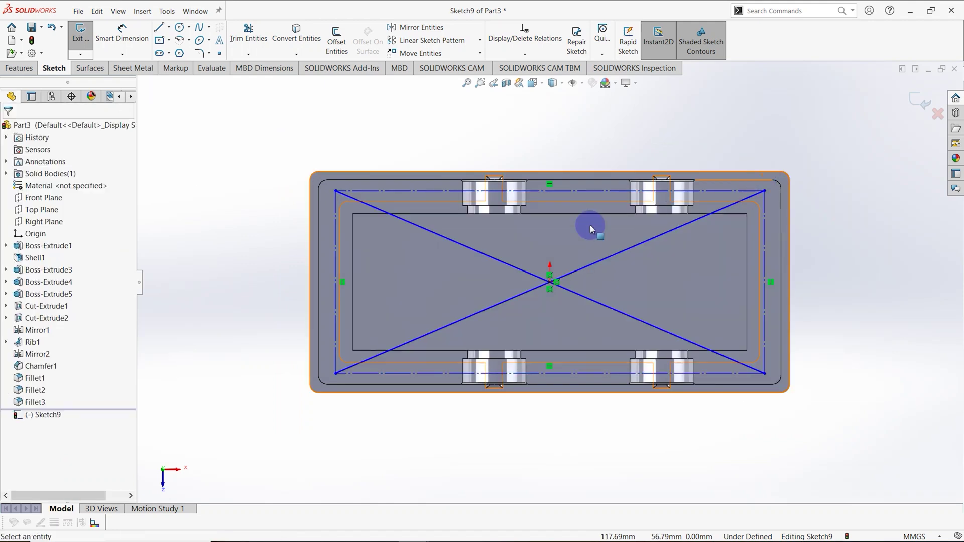
click(489, 258)
ctrl+click(491, 301)
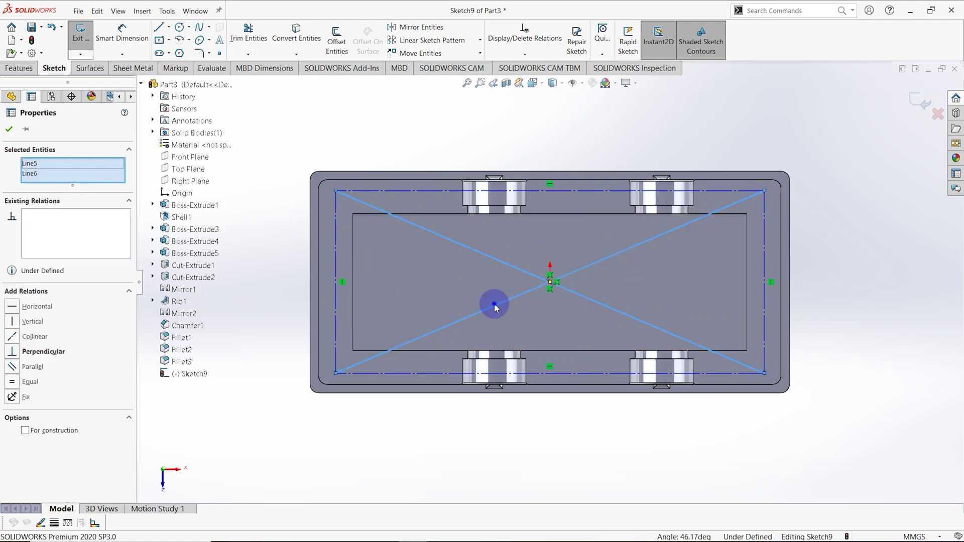
right_click(510, 296)
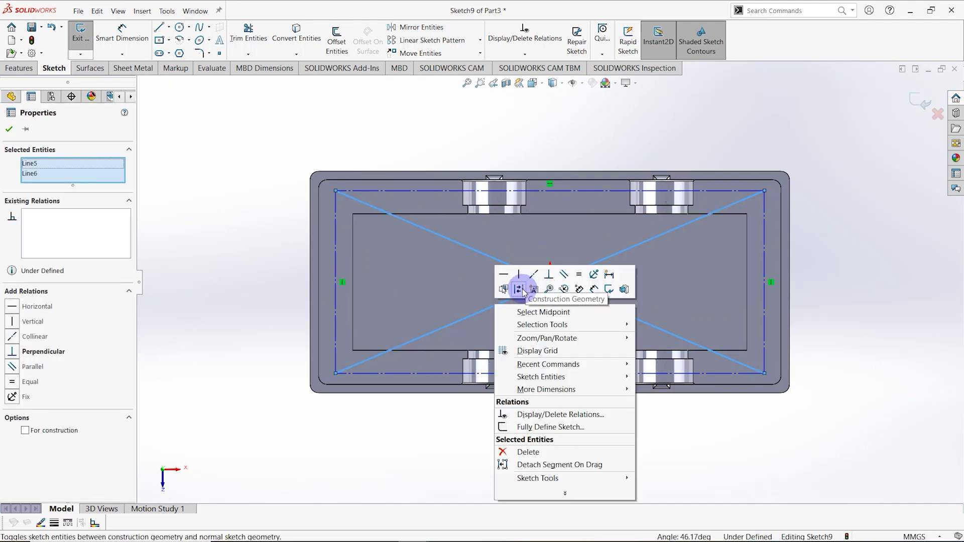
click(520, 289)
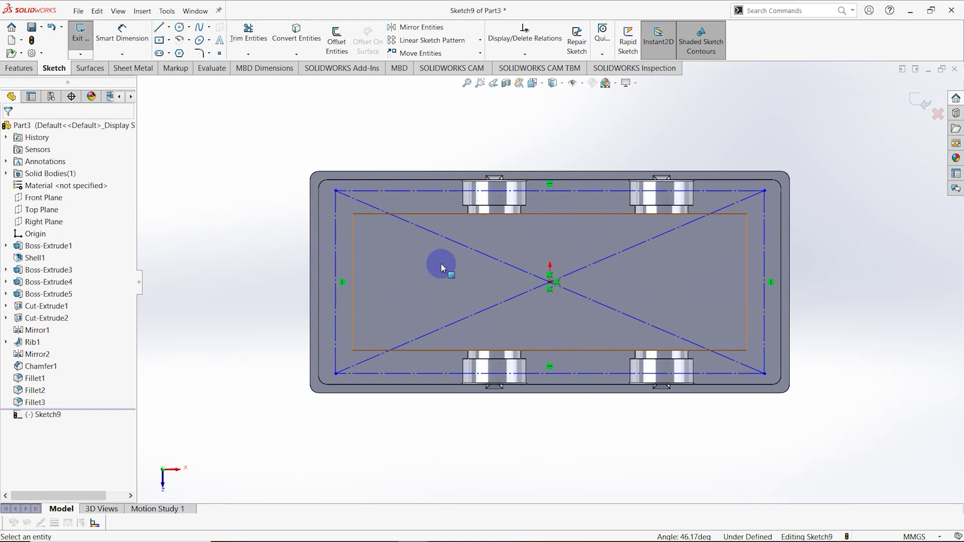
Step: Dimension the rectangle's upper long side 7 mm from the adjacent outer edge of the flange
click(132, 37)
scroll(352, 180, down, 2)
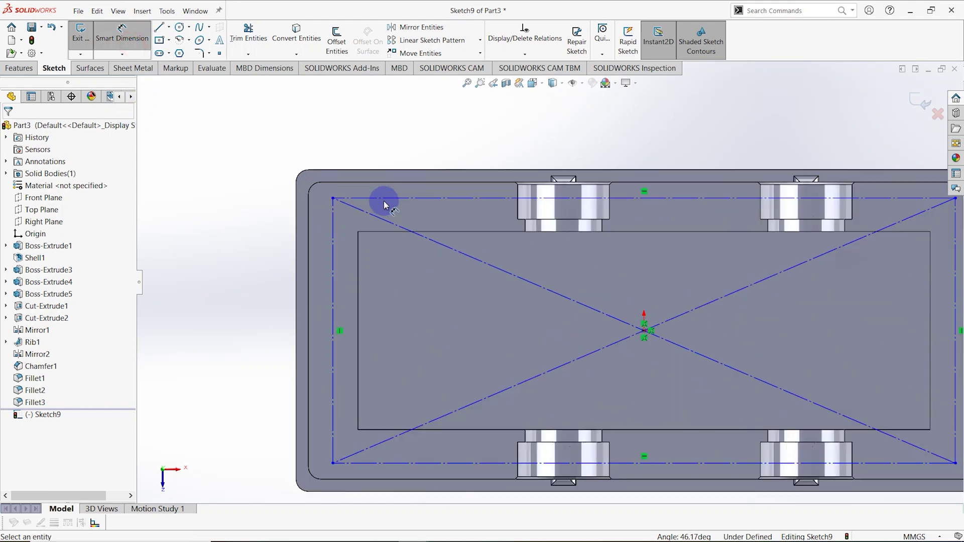
scroll(384, 204, down, 1)
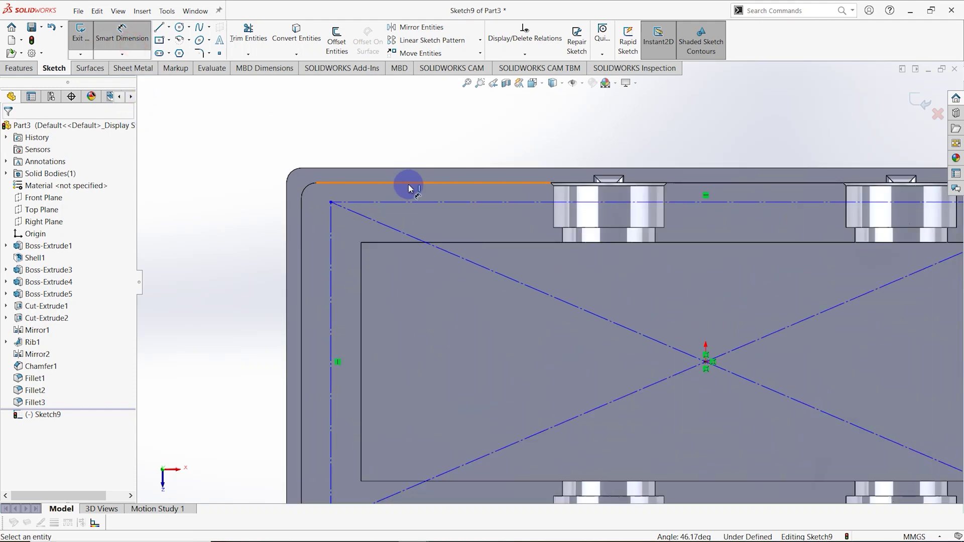
click(409, 184)
click(408, 202)
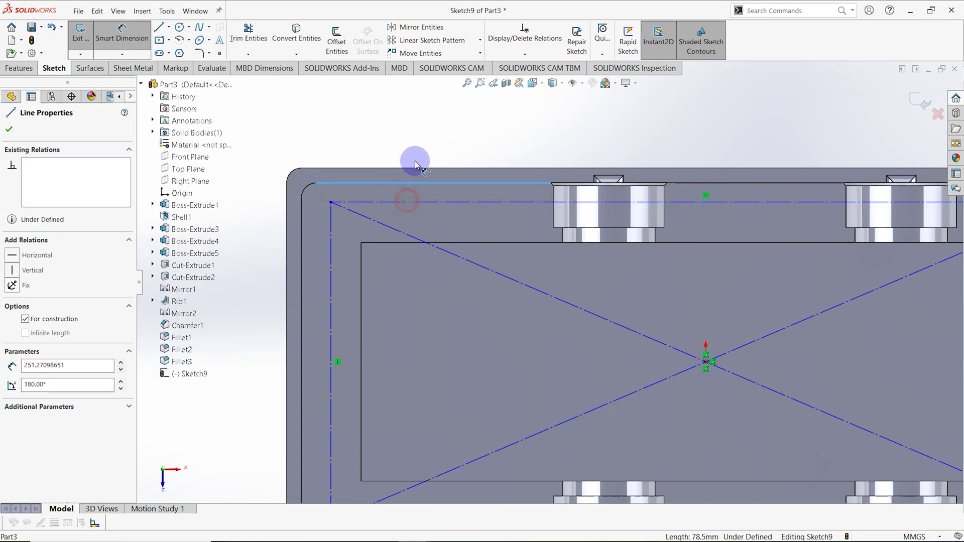
click(435, 138)
text(7)
key(Return)
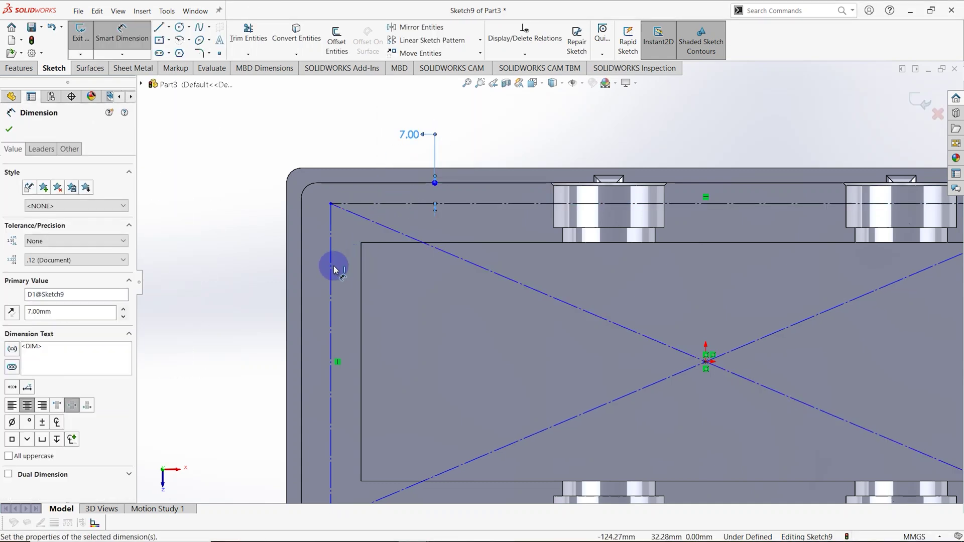
Step: Dimension the construction rectangle's left short side 7 mm from the adjacent outer edge of the flange
click(332, 269)
click(301, 270)
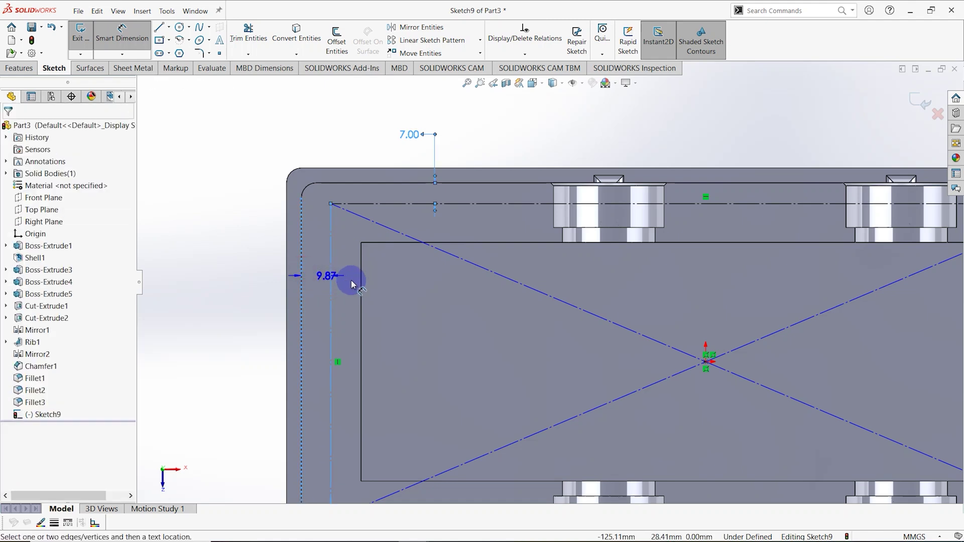
click(389, 286)
text(7)
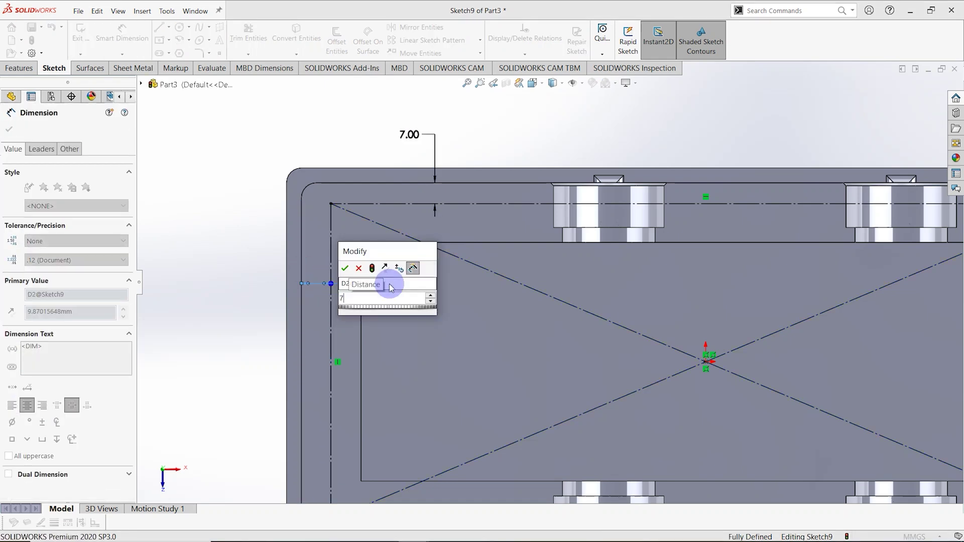
key(Return)
scroll(465, 355, up, 2)
scroll(516, 454, down, 5)
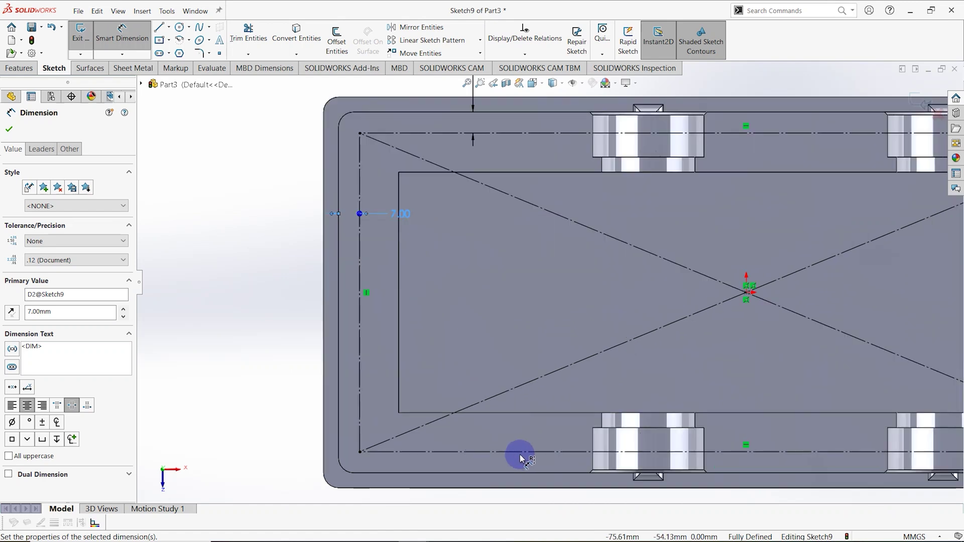
scroll(622, 374, up, 5)
click(9, 129)
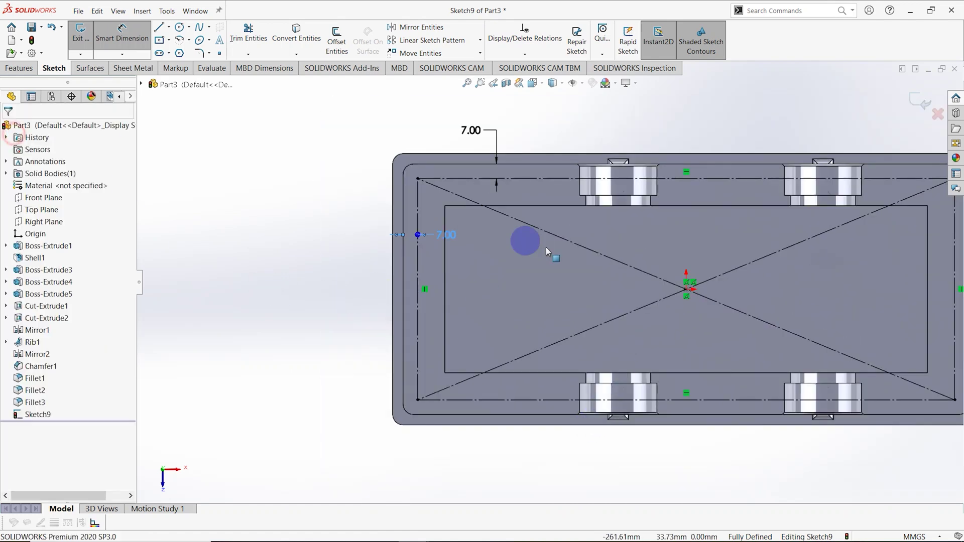
scroll(577, 271, up, 2)
ctrl+middle_drag(622, 192, 582, 194)
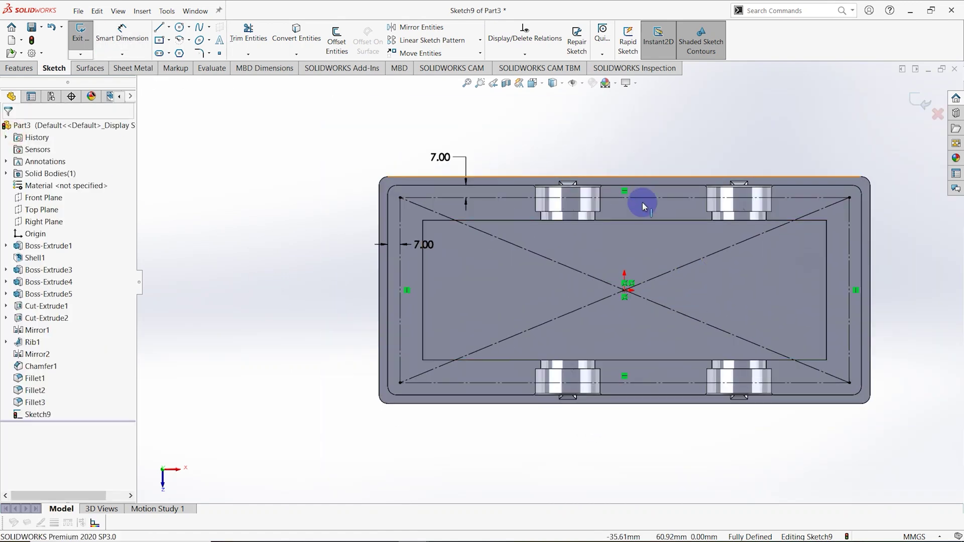
Step: Place sketch points at the midpoints of both short sides of the construction rectangle
click(219, 54)
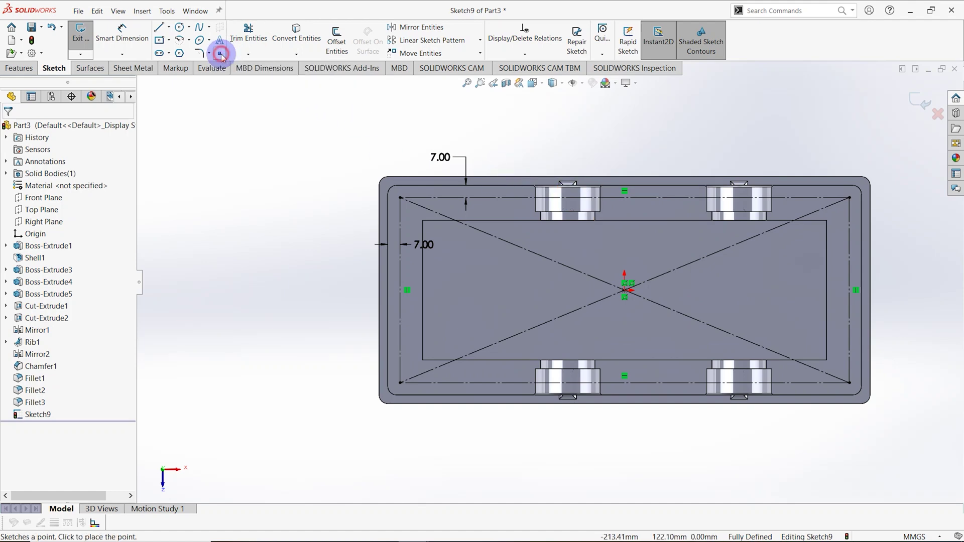
scroll(436, 203, up, 2)
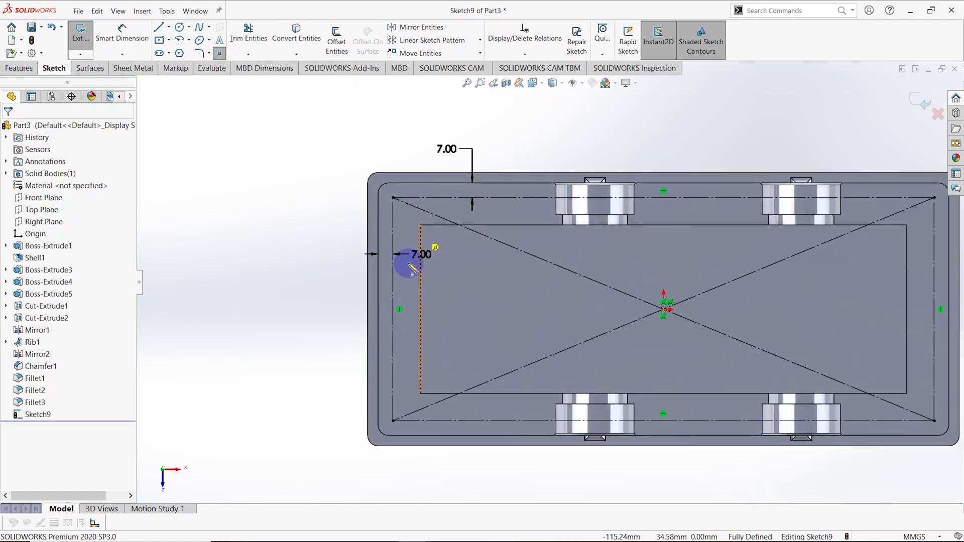
click(393, 310)
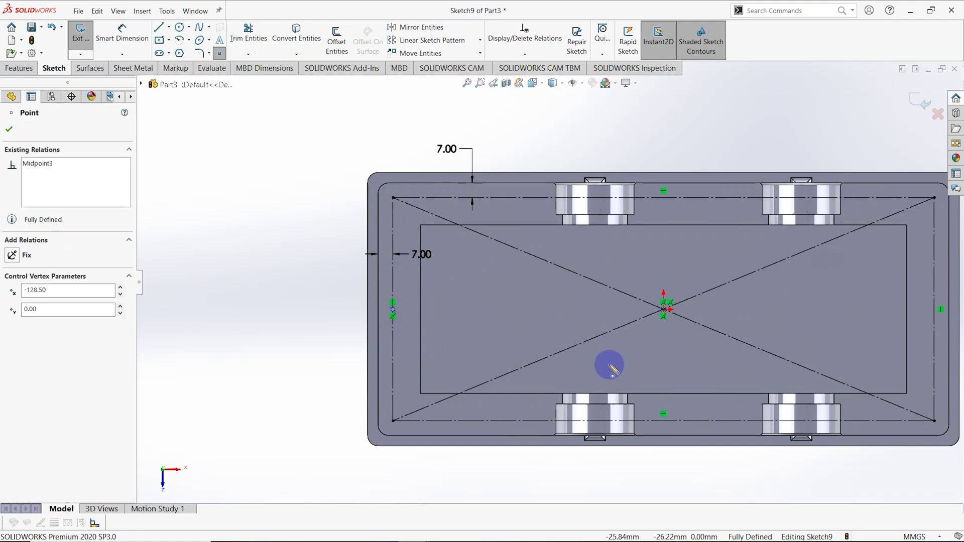
scroll(608, 365, down, 2)
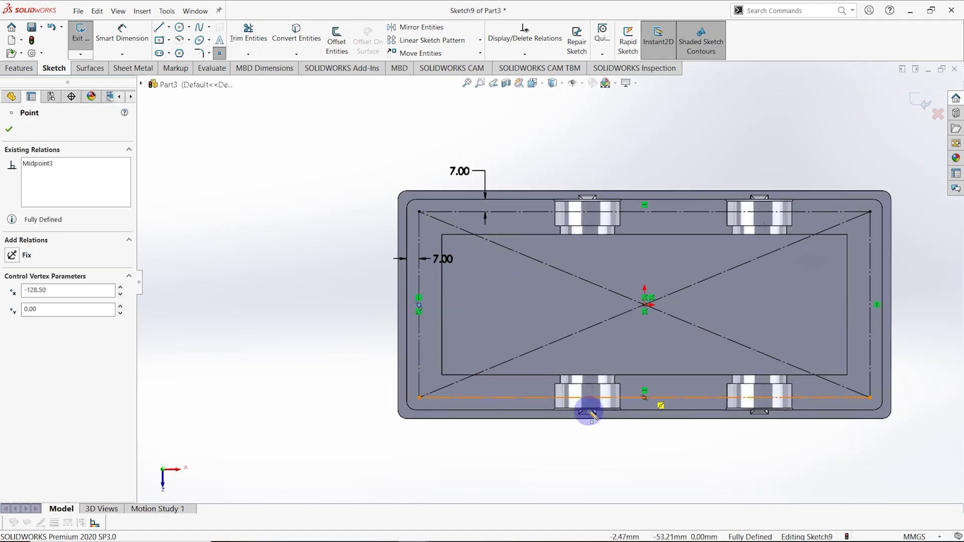
click(871, 307)
key(Escape)
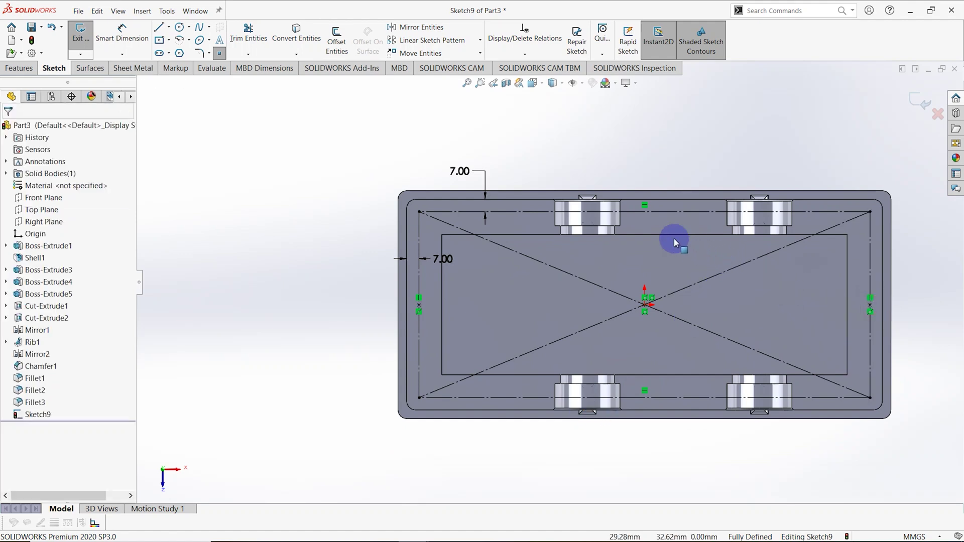
Step: Draw a horizontal construction line between the facing sides of the two bearing bosses on the upper long side
click(171, 27)
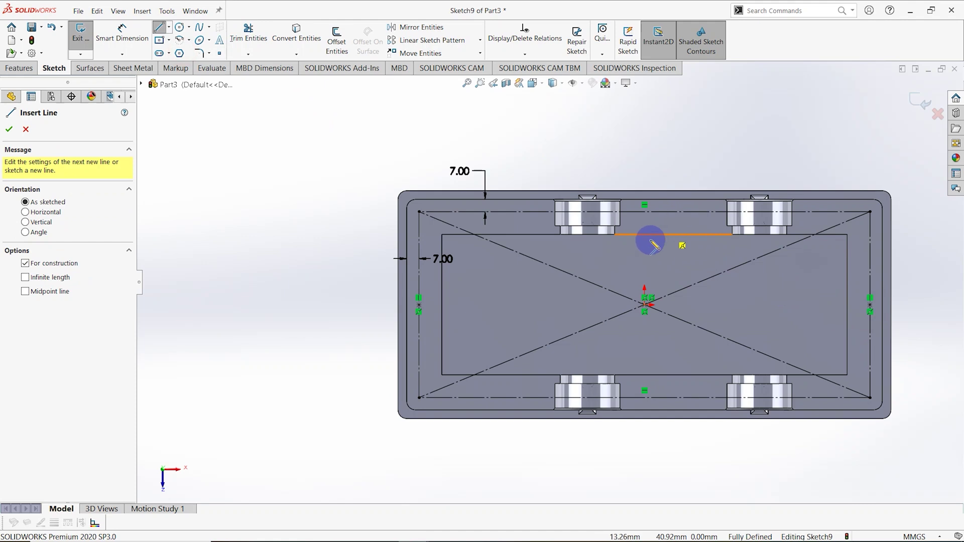
scroll(676, 228, up, 1)
click(608, 219)
click(738, 219)
key(Escape)
key(Escape)
Step: Place a point on the rectangle's upper long side and try to relate it to the midpoint of the line between the bosses
click(221, 55)
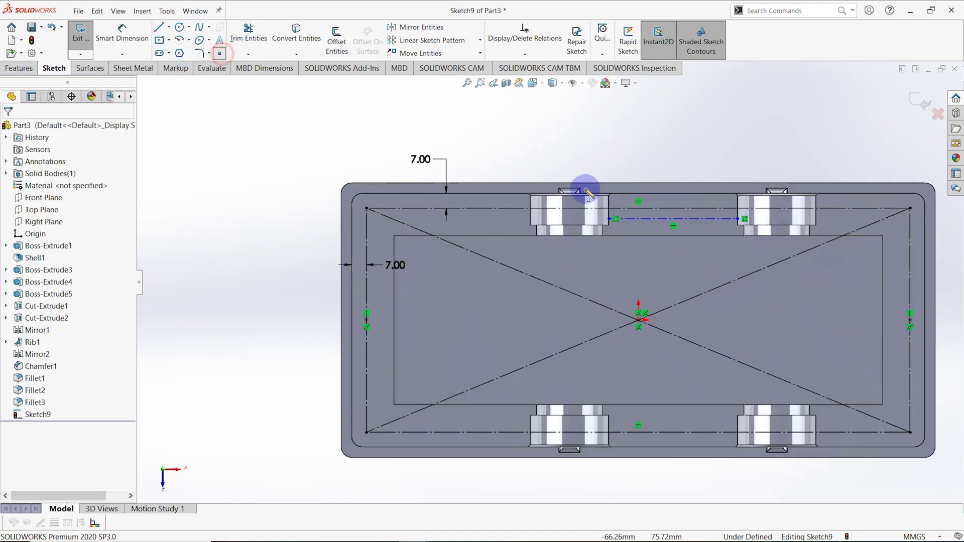
click(670, 219)
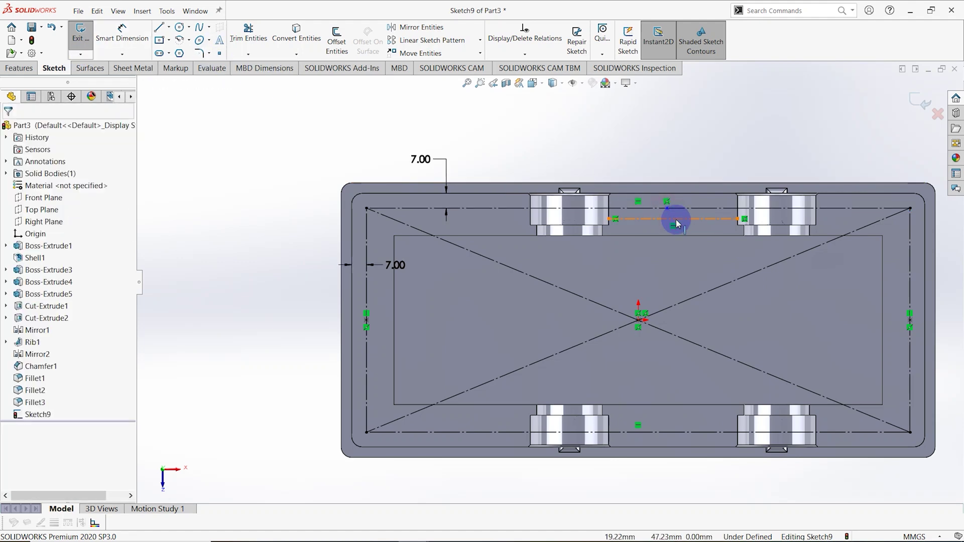
scroll(671, 217, down, 4)
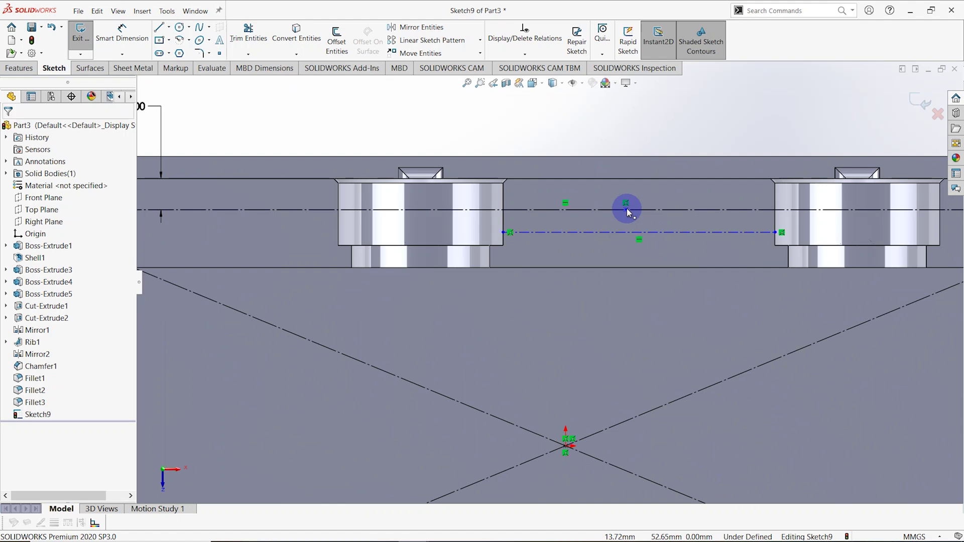
click(638, 233)
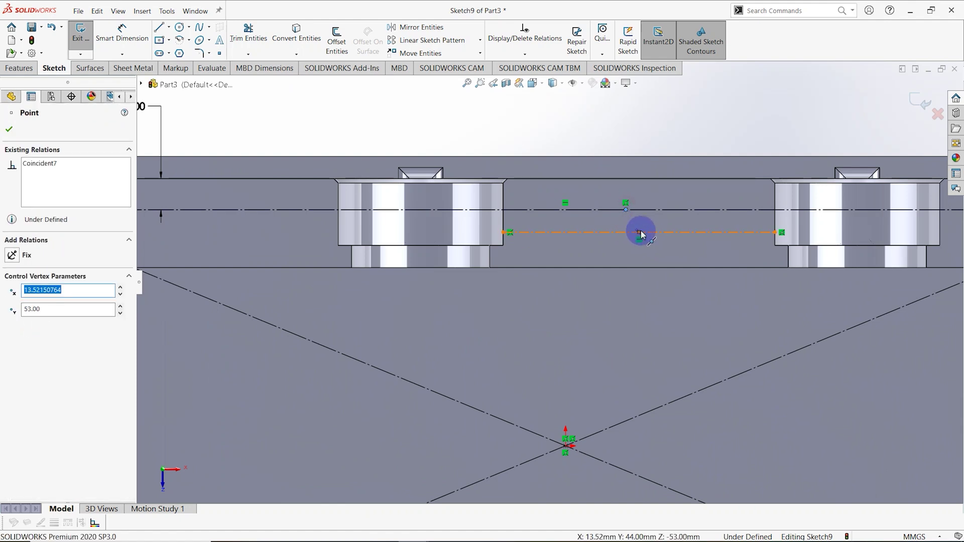
click(639, 231)
ctrl+click(625, 203)
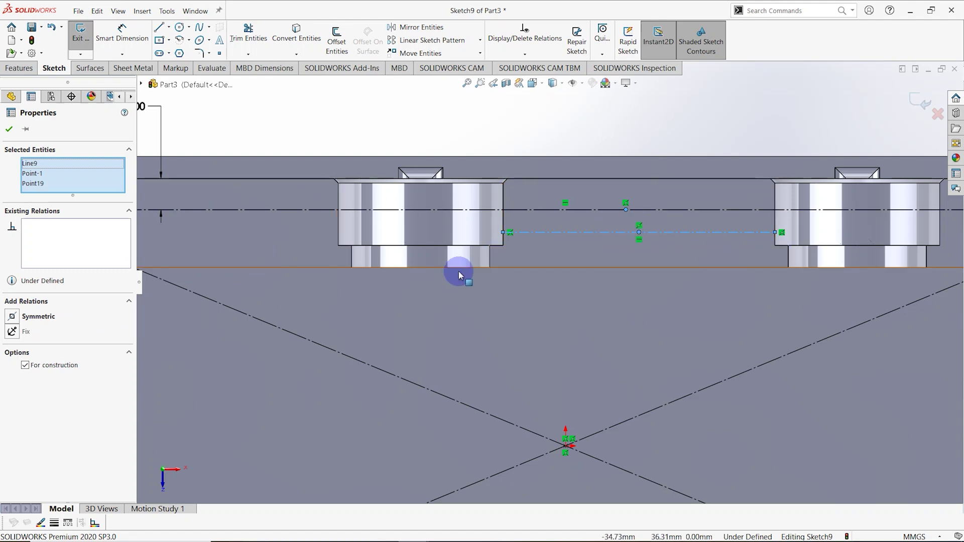
key(Escape)
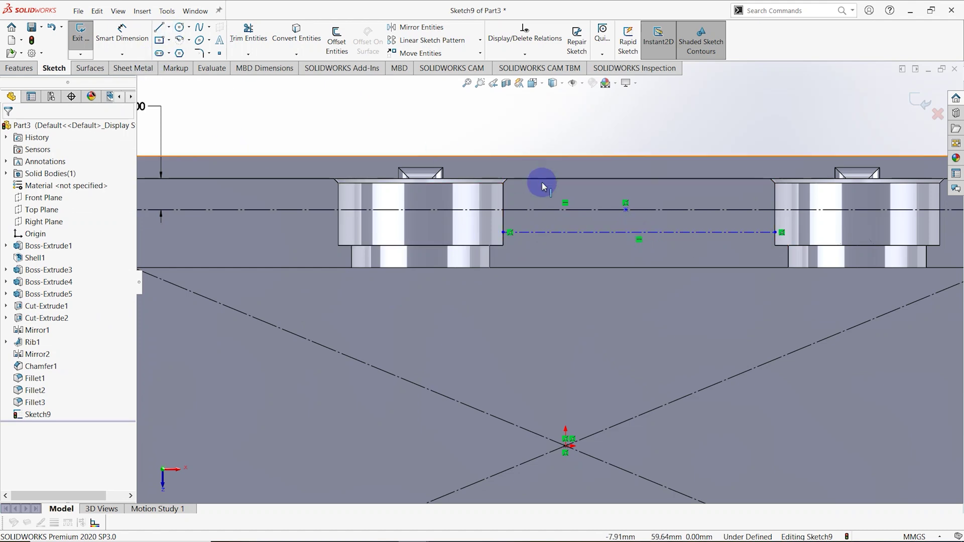
Step: Draw a vertical centreline about 5 mm long from the boss line's midpoint to the rectangle's upper side, and delete the stray point there
click(168, 28)
click(181, 52)
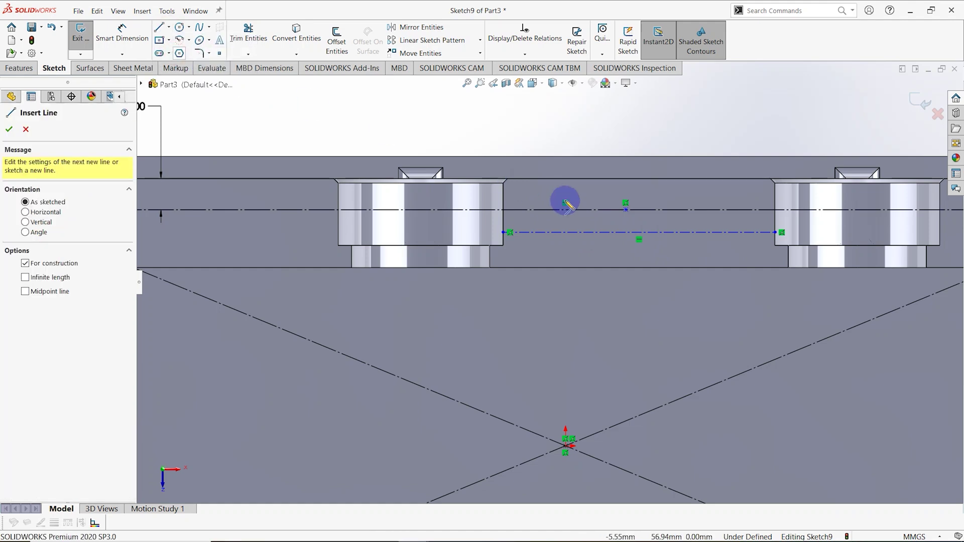
click(638, 239)
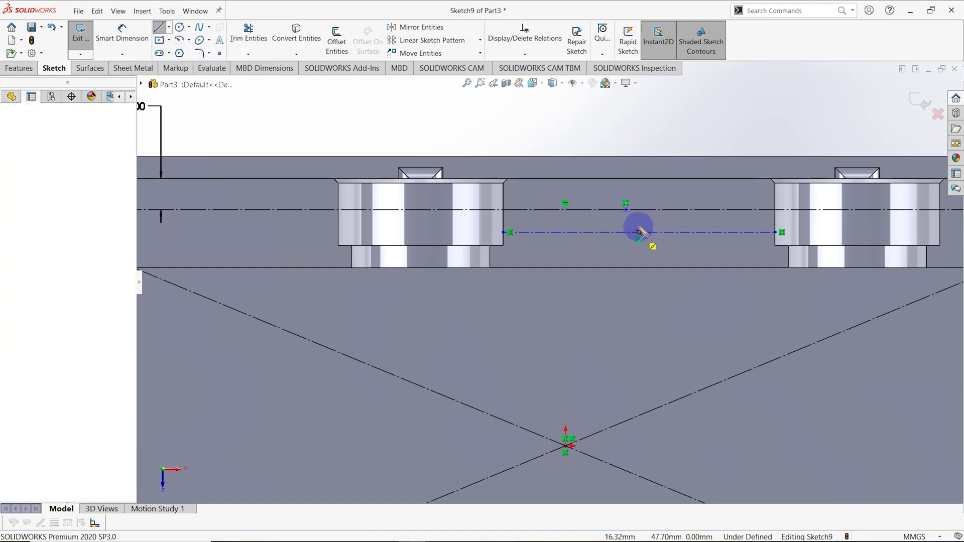
click(638, 203)
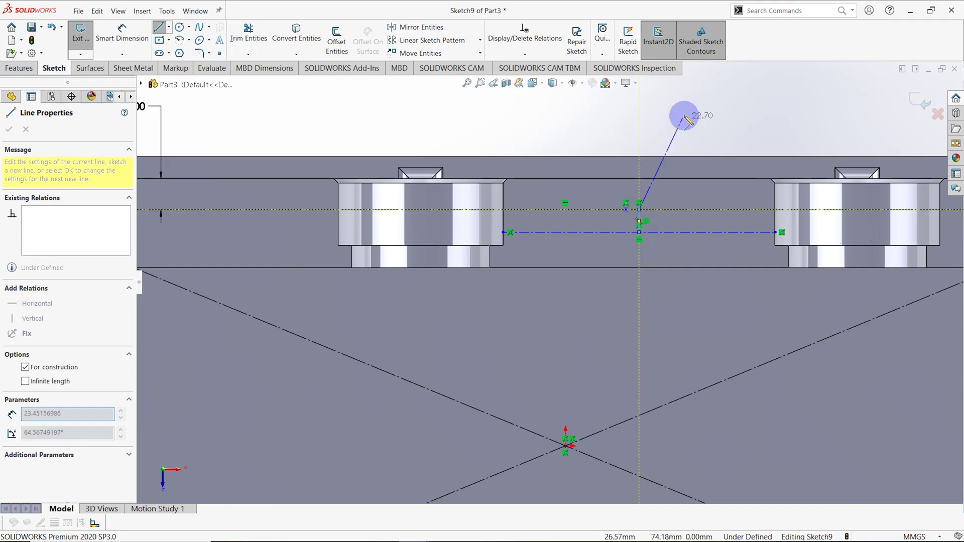
right_click(674, 136)
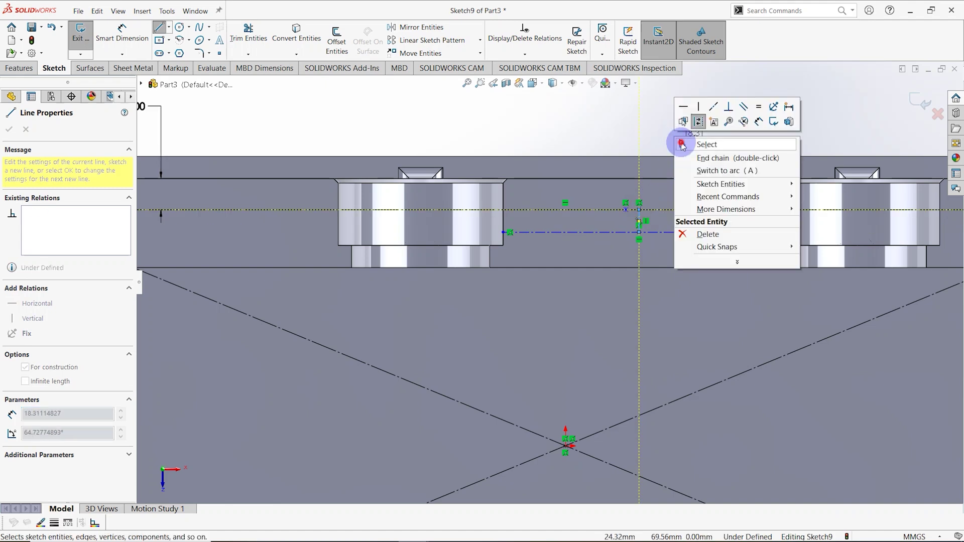
click(685, 144)
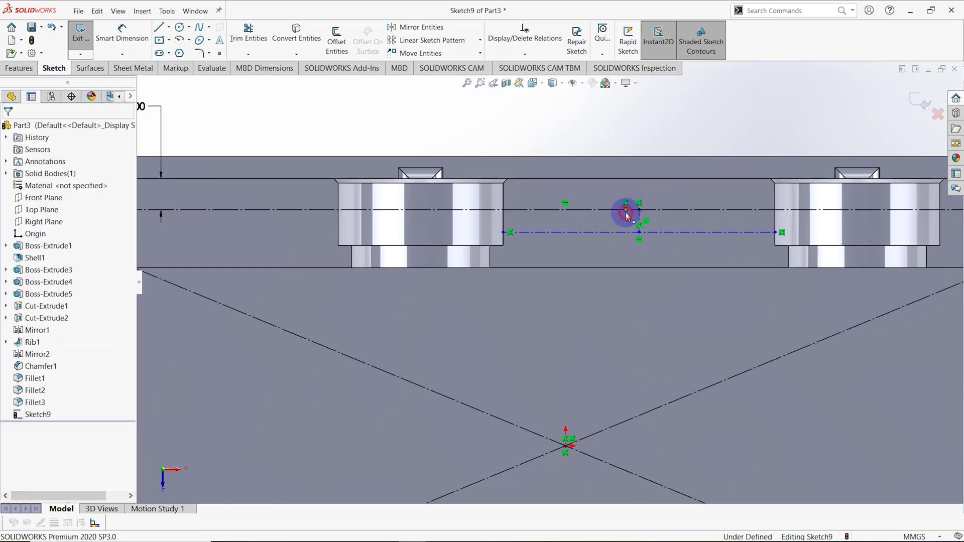
click(626, 211)
key(Escape)
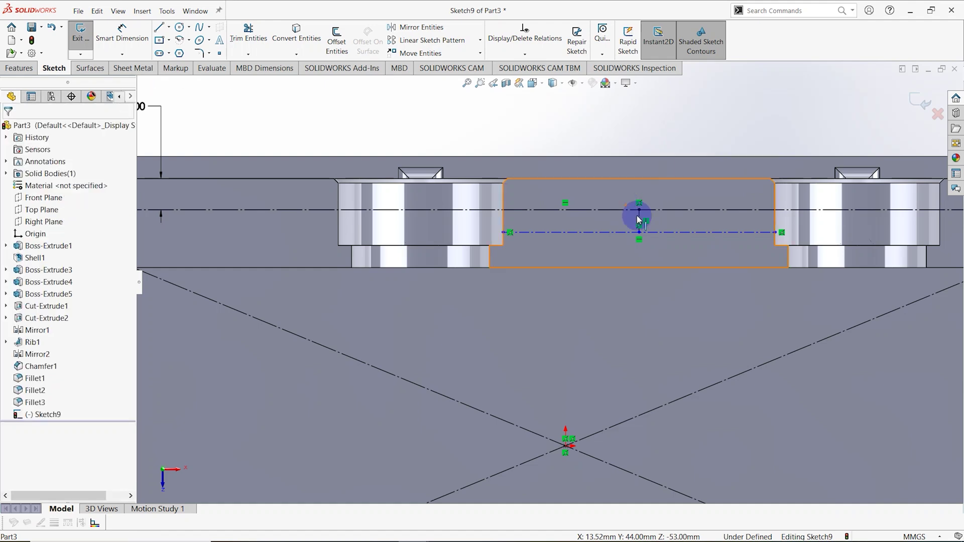
Step: Draw a horizontal centreline from the origin towards the rectangle's right short side, ending inside the housing
scroll(633, 247, up, 3)
scroll(587, 301, up, 3)
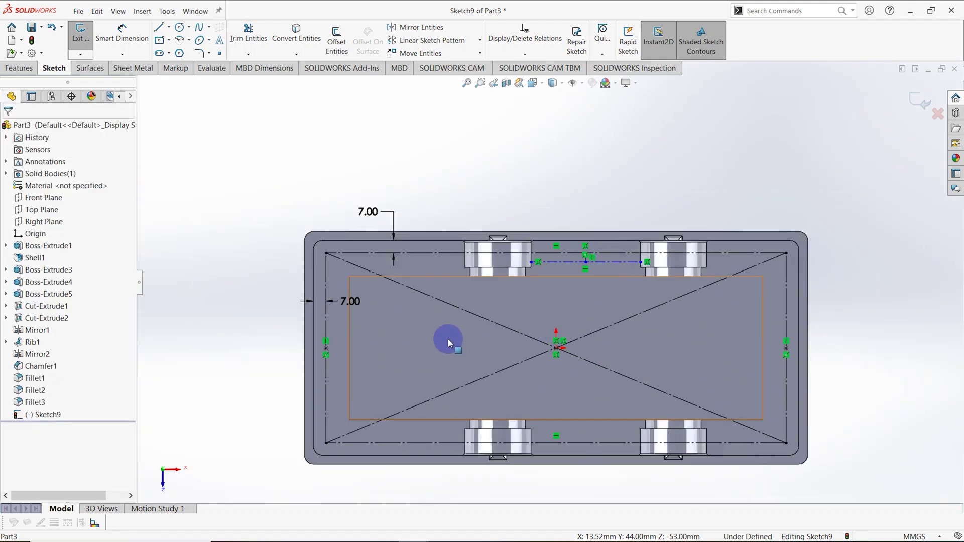
click(169, 28)
click(187, 53)
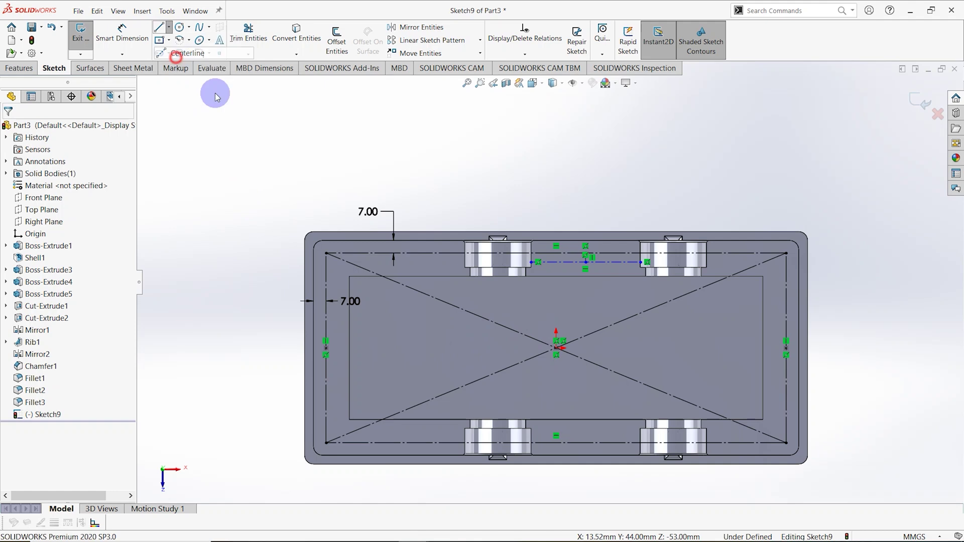
scroll(567, 351, down, 3)
click(587, 332)
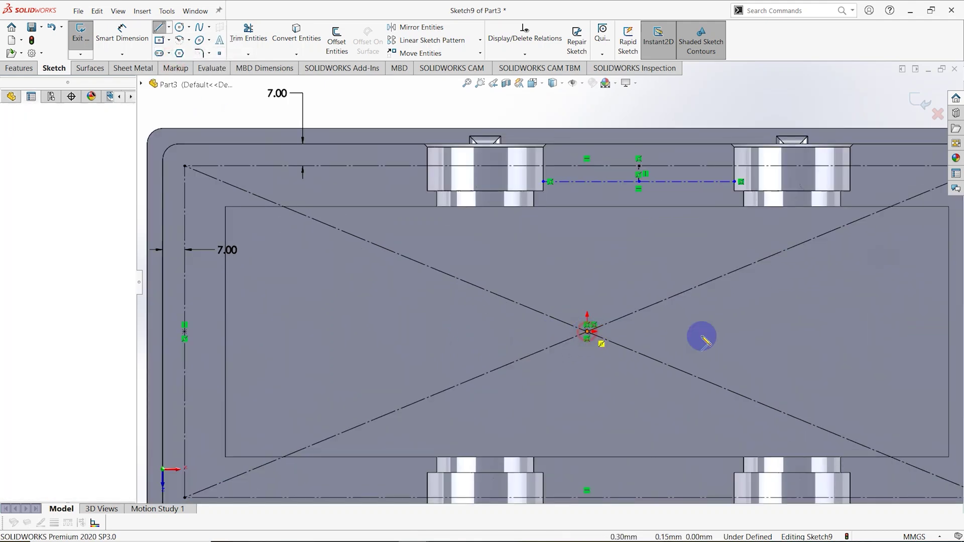
double_click(820, 334)
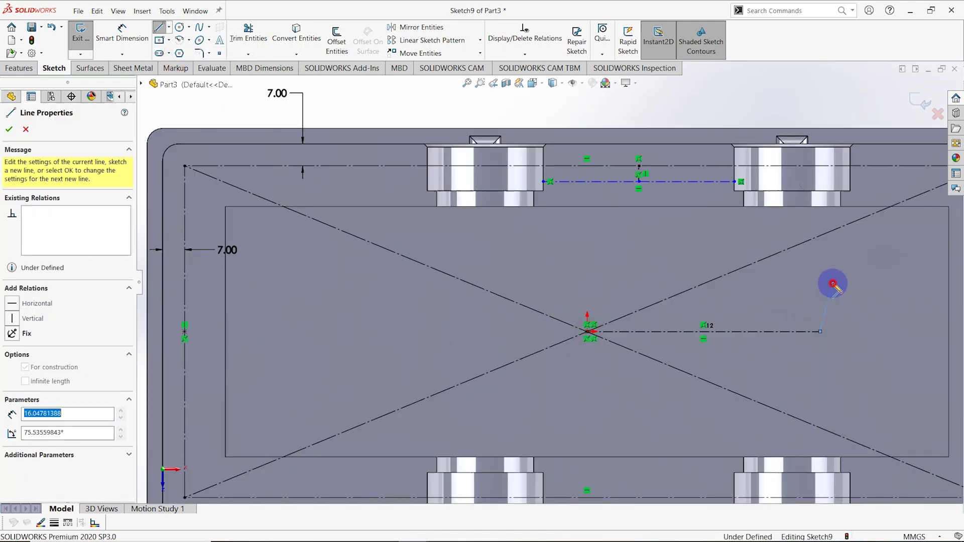
scroll(700, 355, up, 3)
click(9, 130)
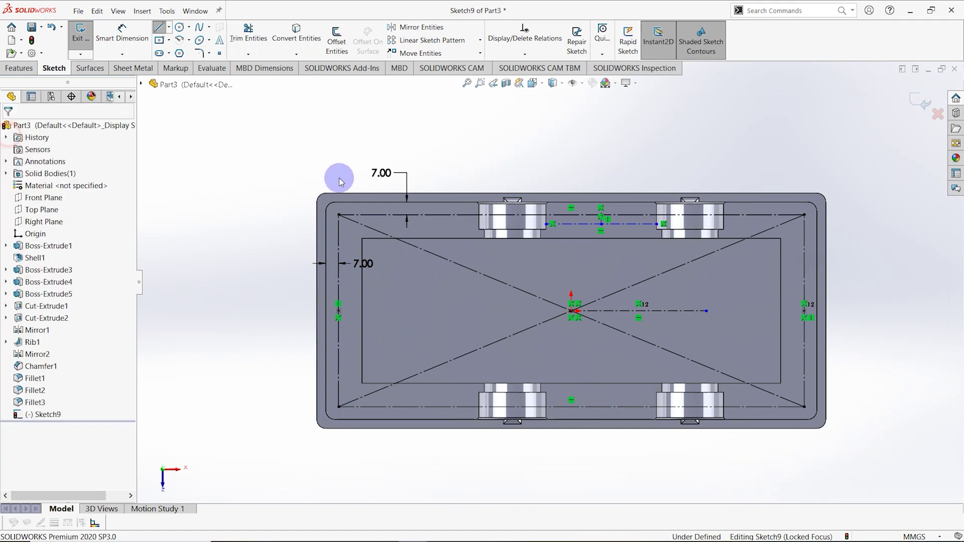
Step: Mirror the short vertical centreline about the horizontal centreline through the origin, and exit the sketch
click(419, 27)
scroll(617, 237, down, 4)
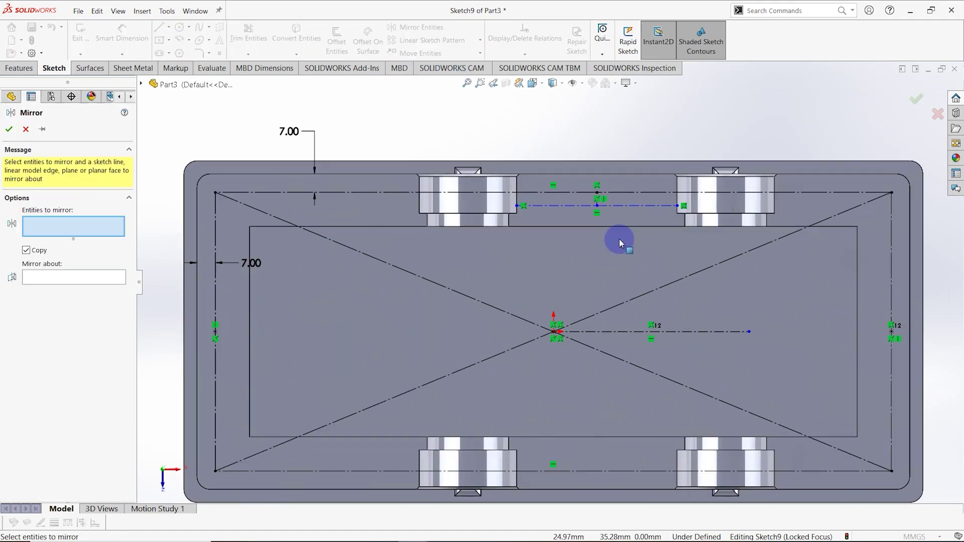
click(579, 185)
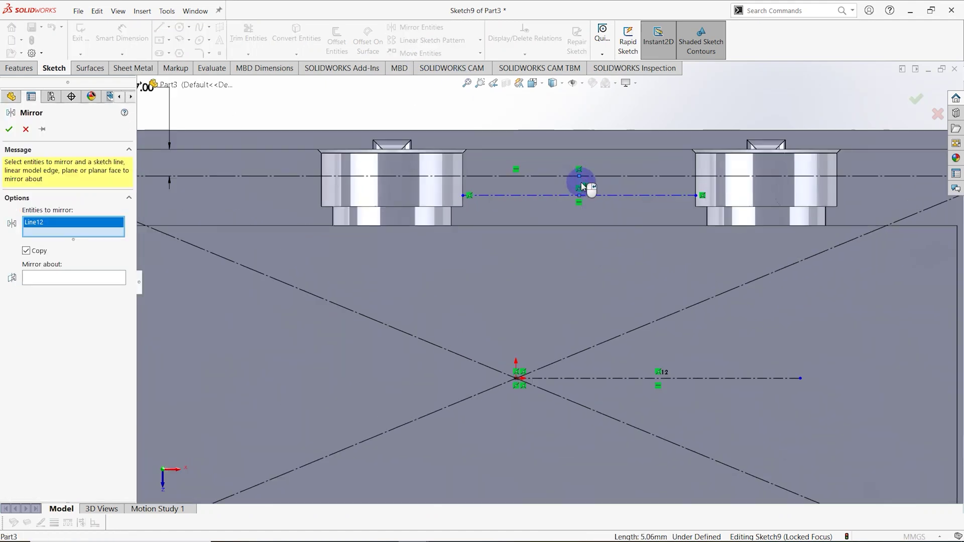
click(42, 276)
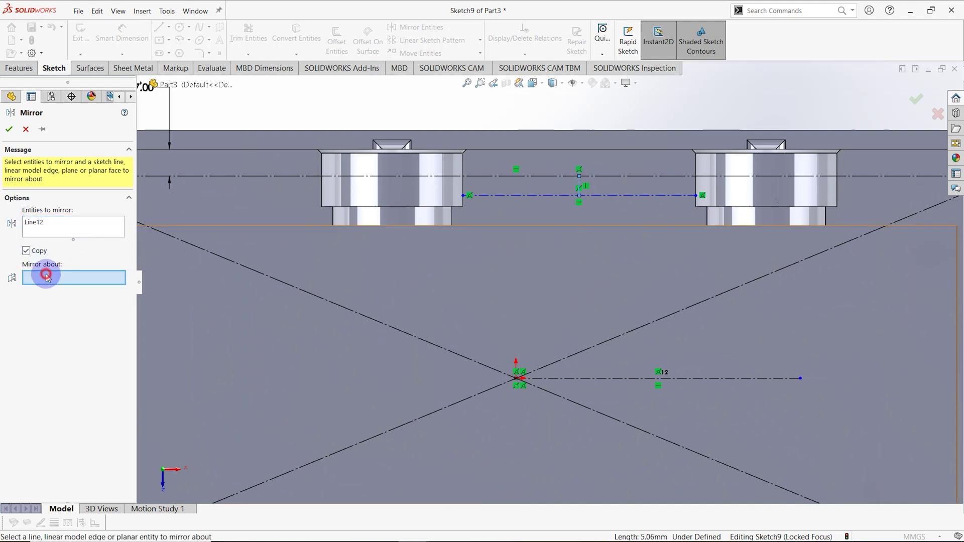
click(596, 378)
key(f)
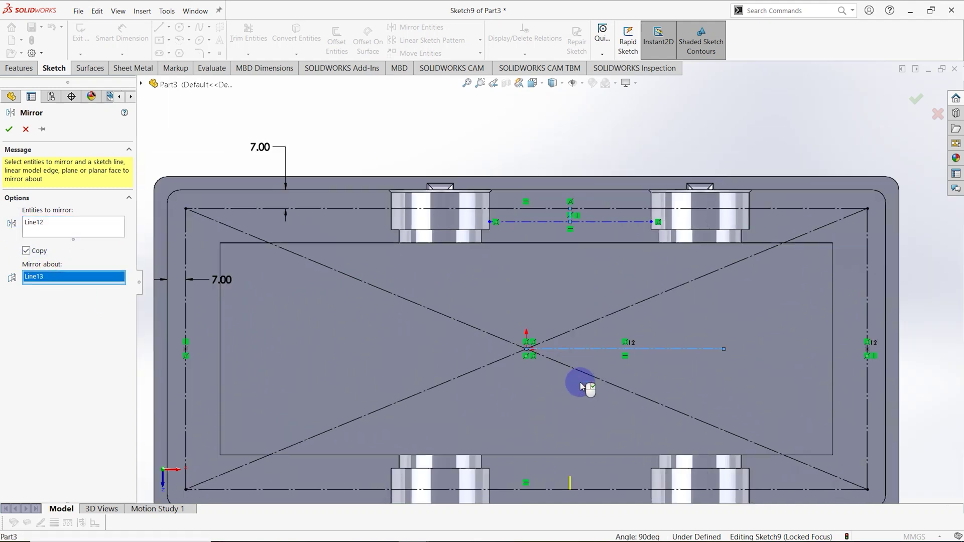
click(9, 129)
scroll(498, 301, up, 4)
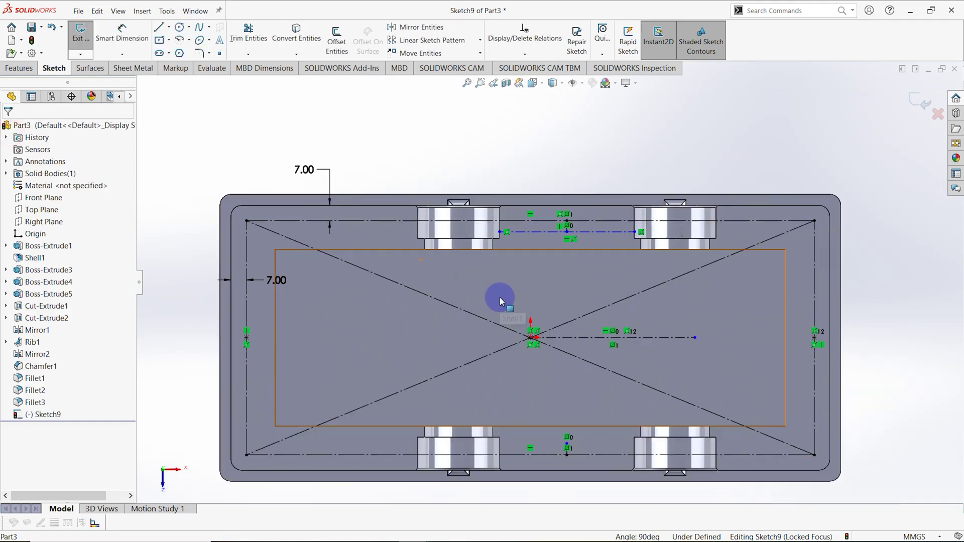
scroll(522, 376, down, 1)
scroll(540, 365, down, 1)
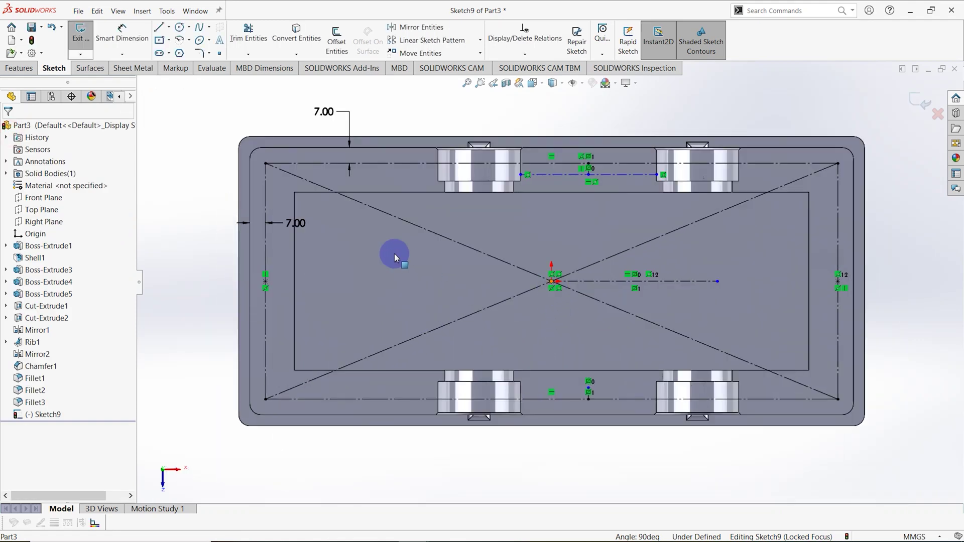
click(920, 103)
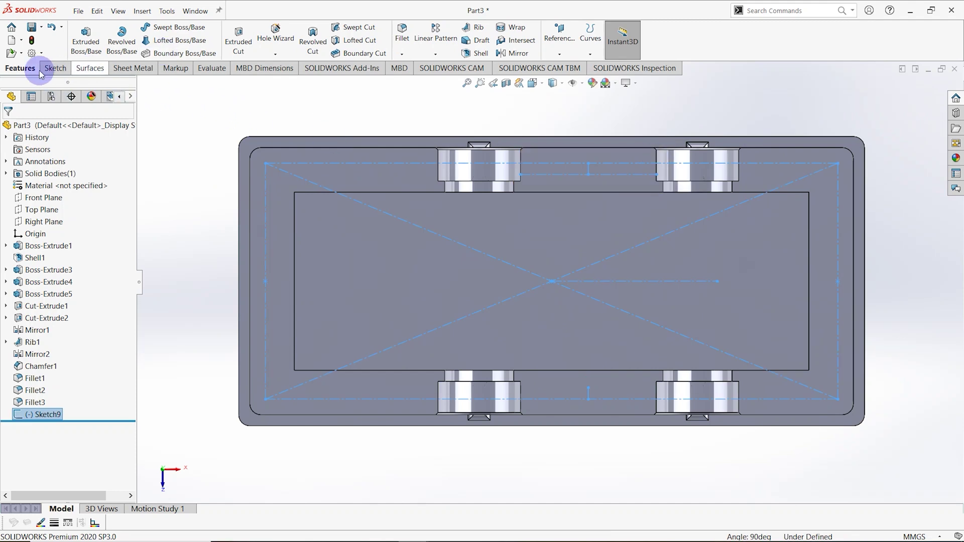
Step: Start a Hole Wizard feature with a plain hole, ANSI Metric screw clearance, size M5 and normal fit
click(258, 44)
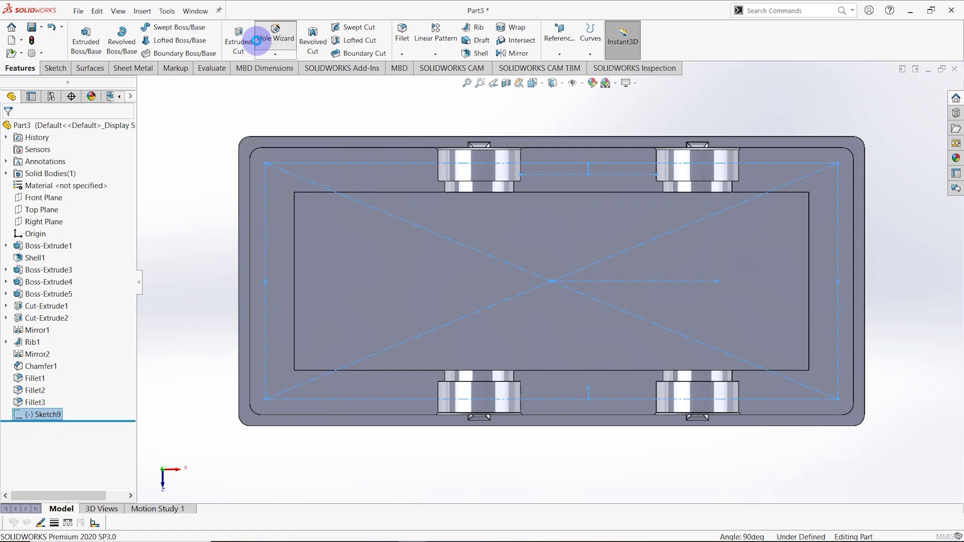
click(76, 246)
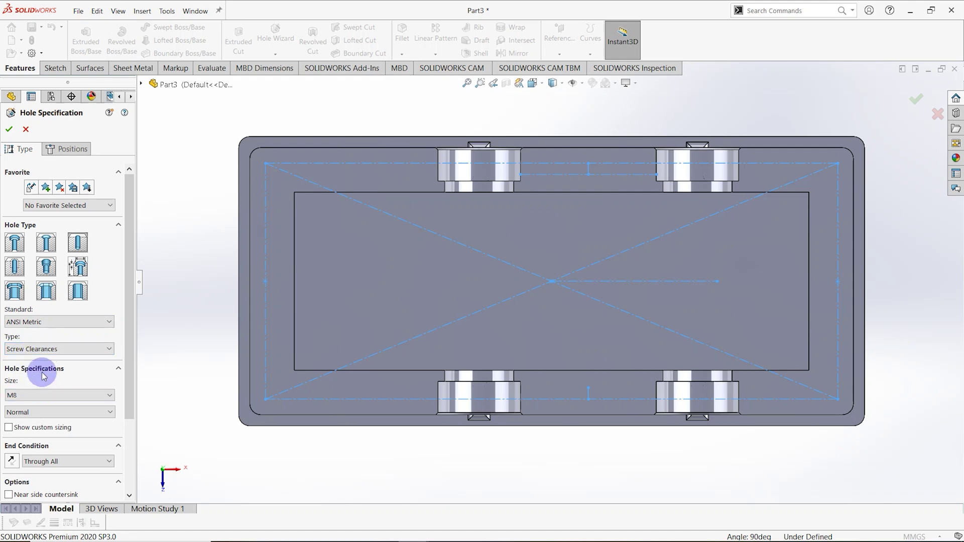
click(31, 394)
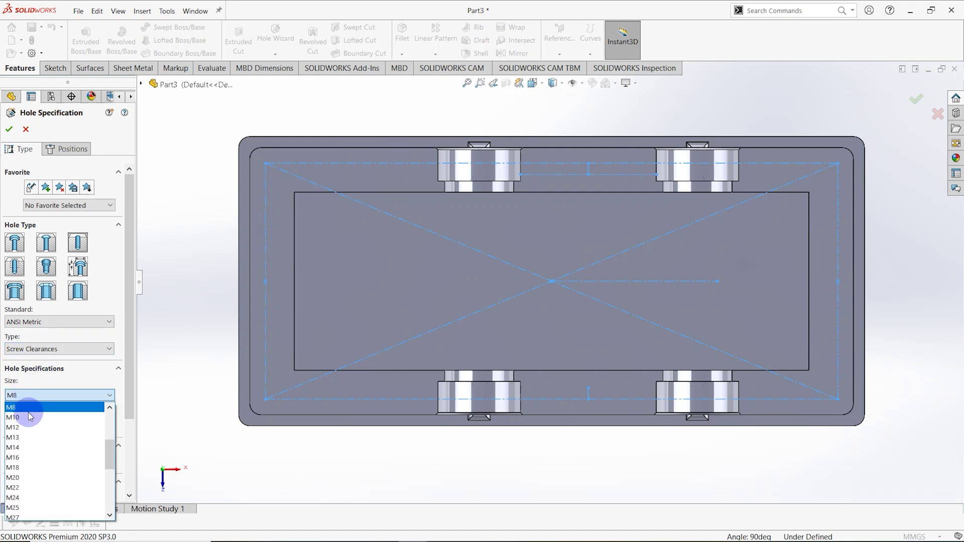
scroll(30, 416, up, 1)
scroll(22, 421, up, 2)
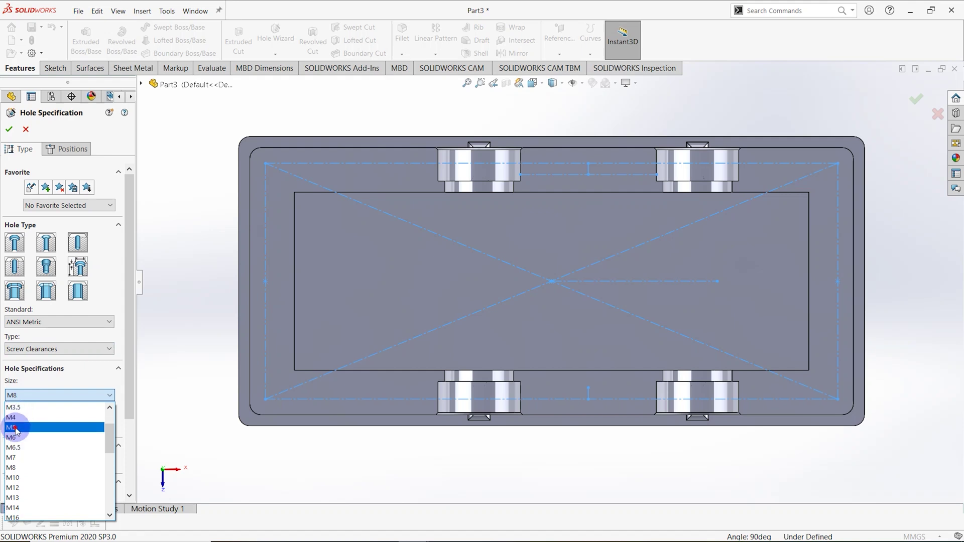
click(23, 426)
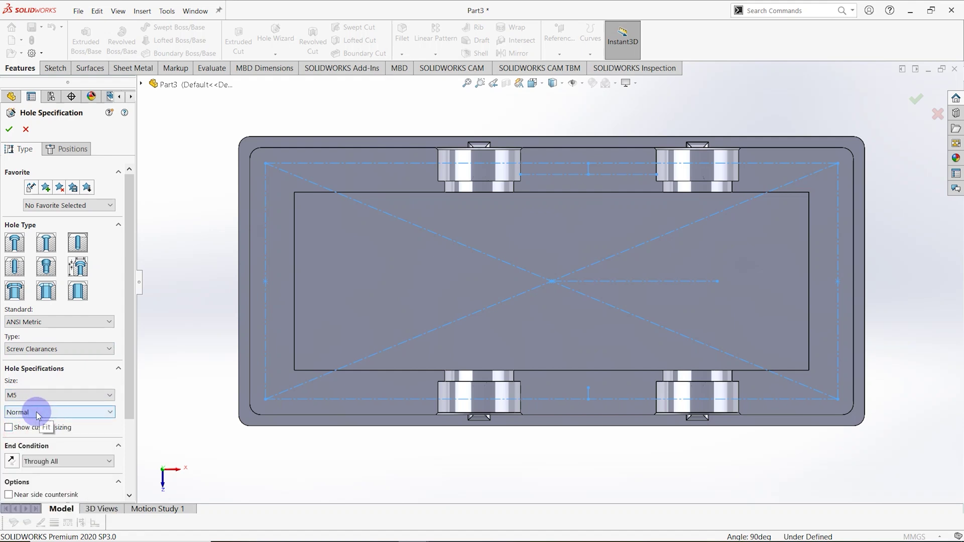
Step: Set the M5 clearance hole's end condition to Up To Next
drag(130, 404, 126, 431)
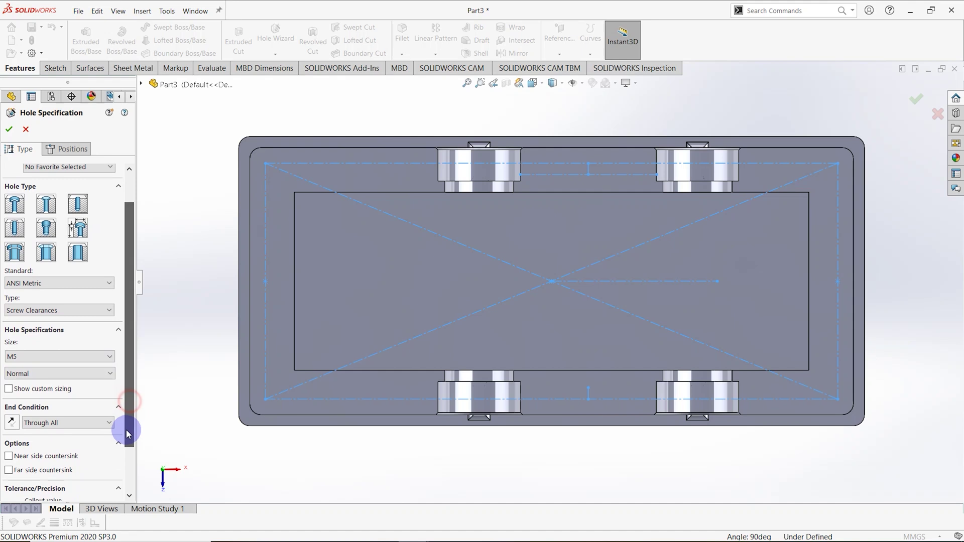
click(110, 424)
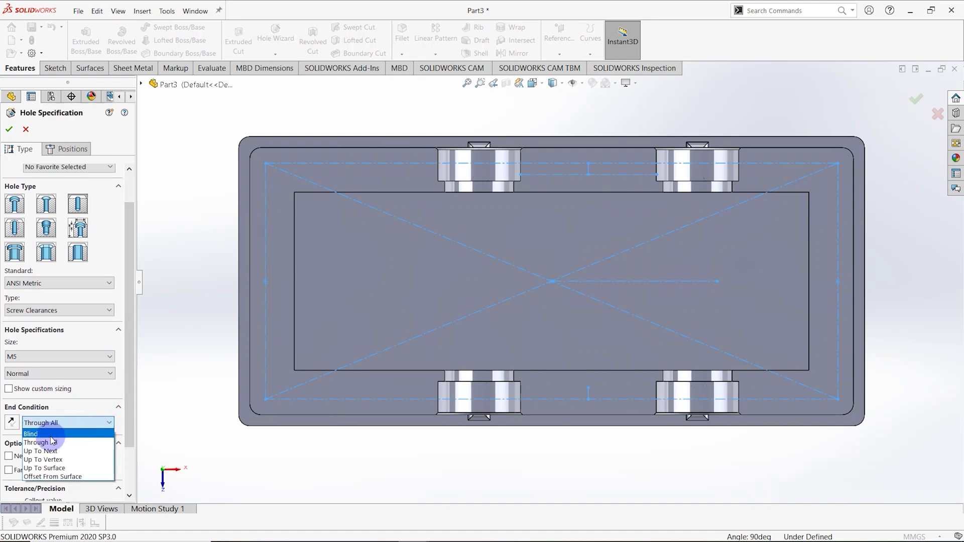
click(54, 452)
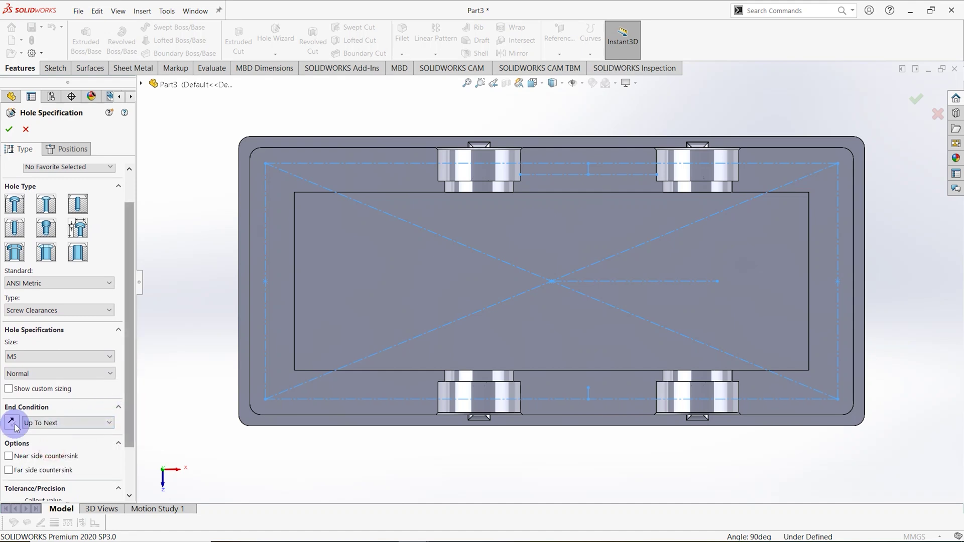
drag(134, 379, 141, 351)
Step: Using a 3D position sketch, place three M5 holes on the layout rectangle's left short side, at both corners and the midpoint
click(71, 149)
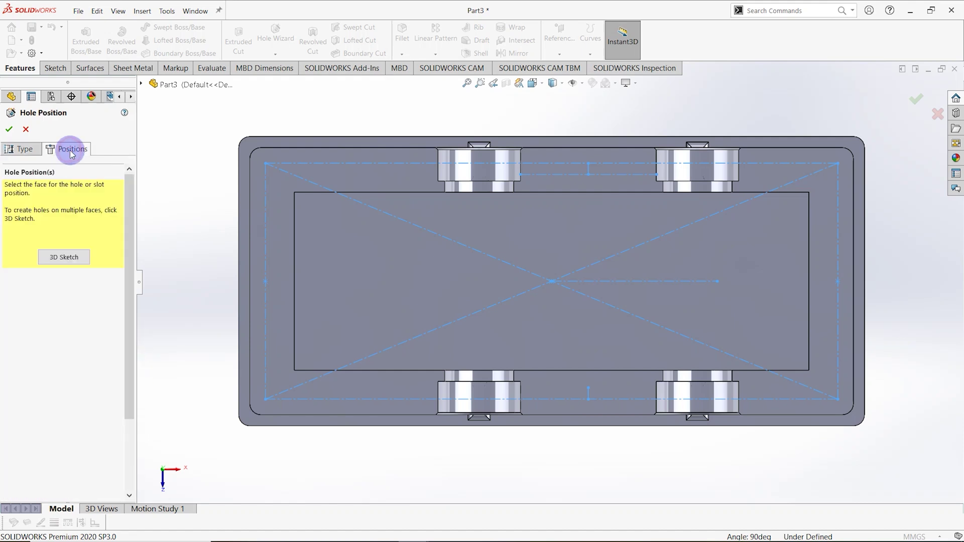
click(45, 265)
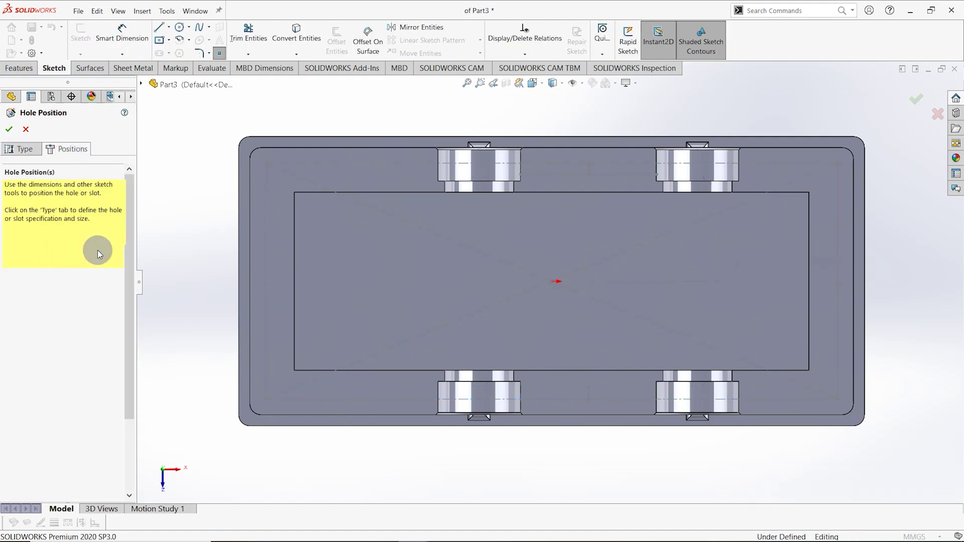
scroll(271, 172, down, 3)
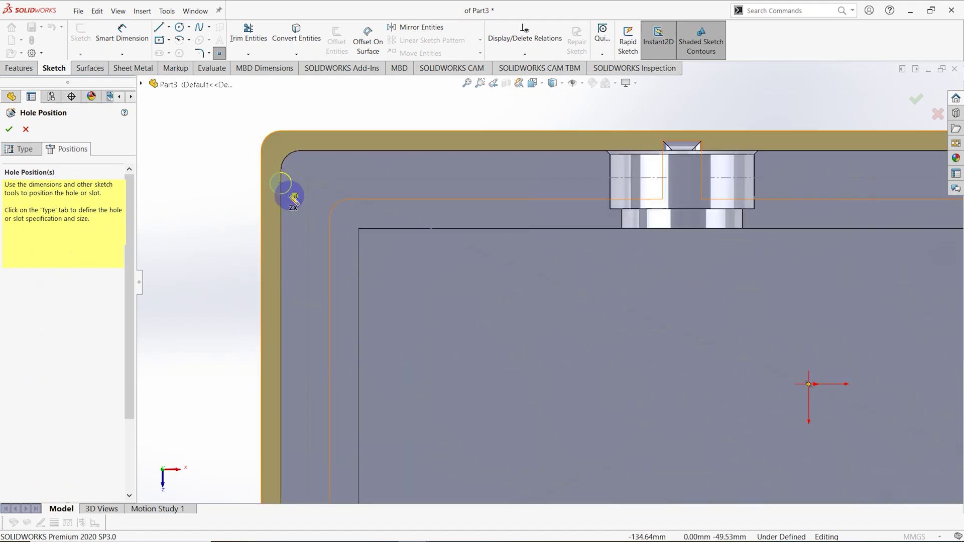
click(309, 178)
scroll(308, 338, up, 2)
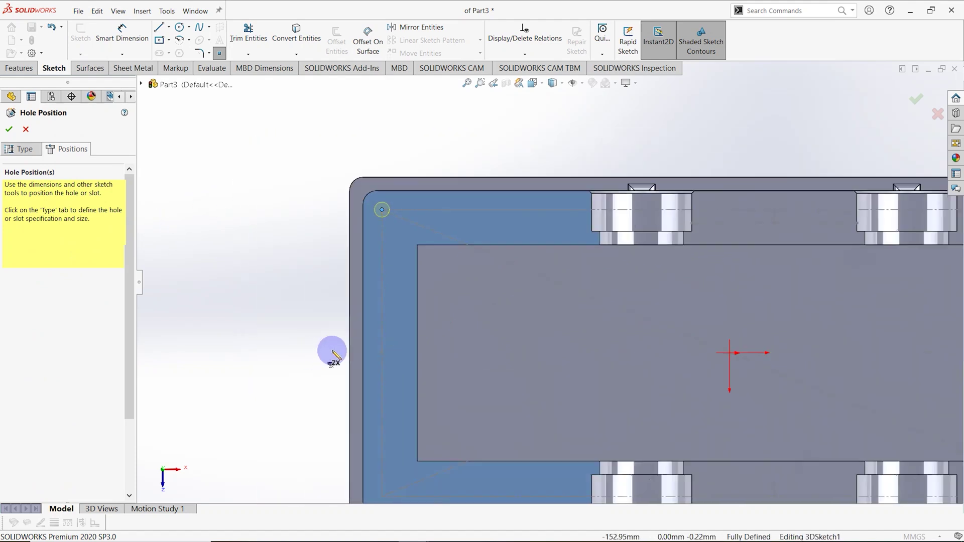
click(382, 354)
scroll(422, 383, up, 2)
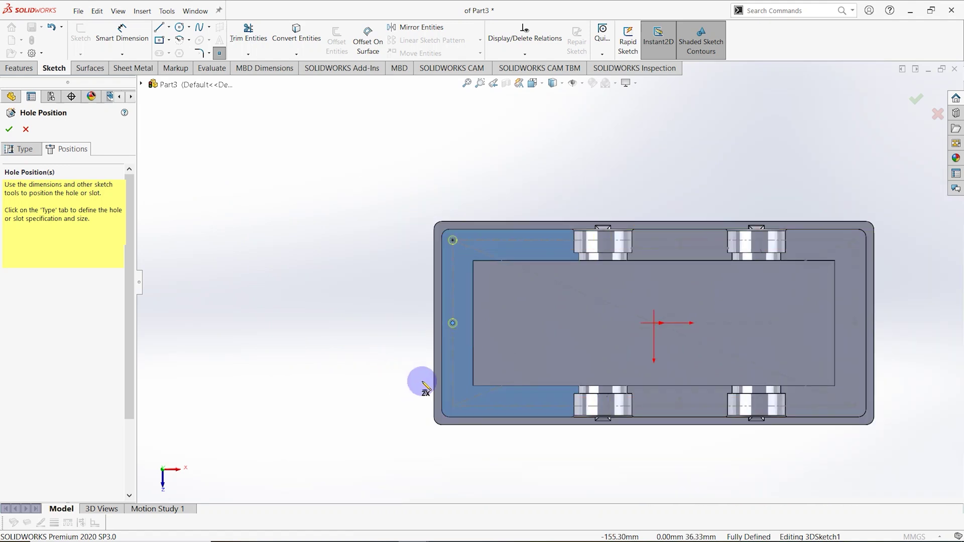
scroll(482, 408, down, 3)
click(481, 399)
scroll(573, 407, up, 3)
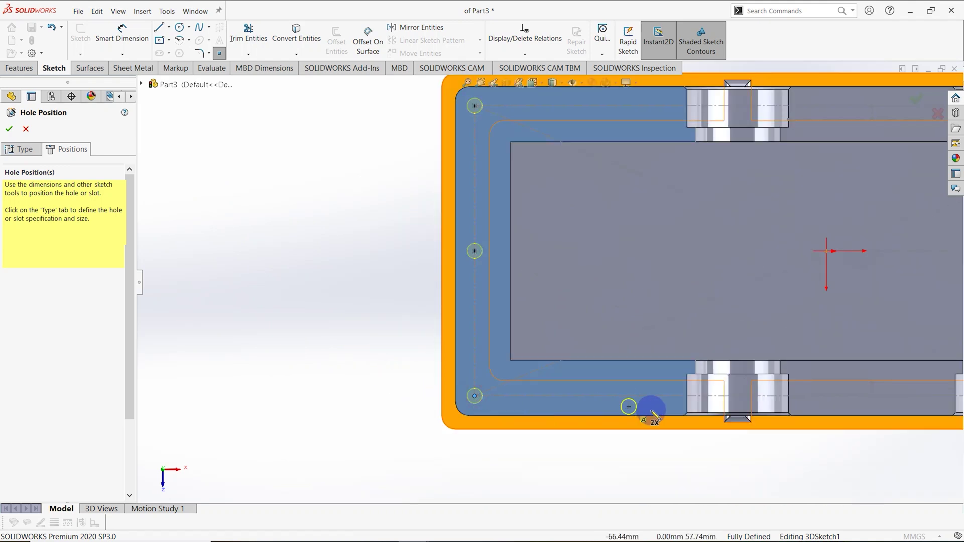
Step: Place five more M5 holes at the two short centrelines and at the right short side's corners and midpoint, and complete the feature
click(737, 348)
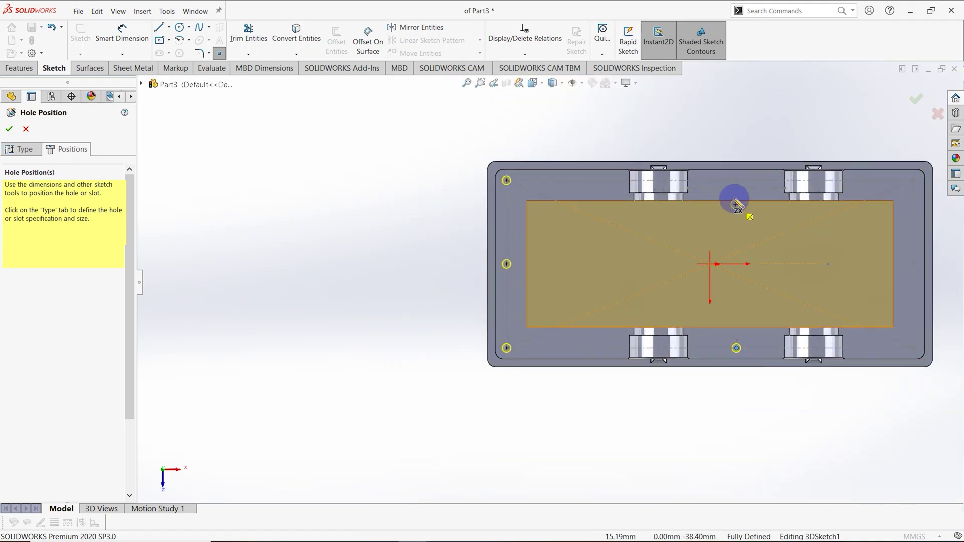
click(736, 180)
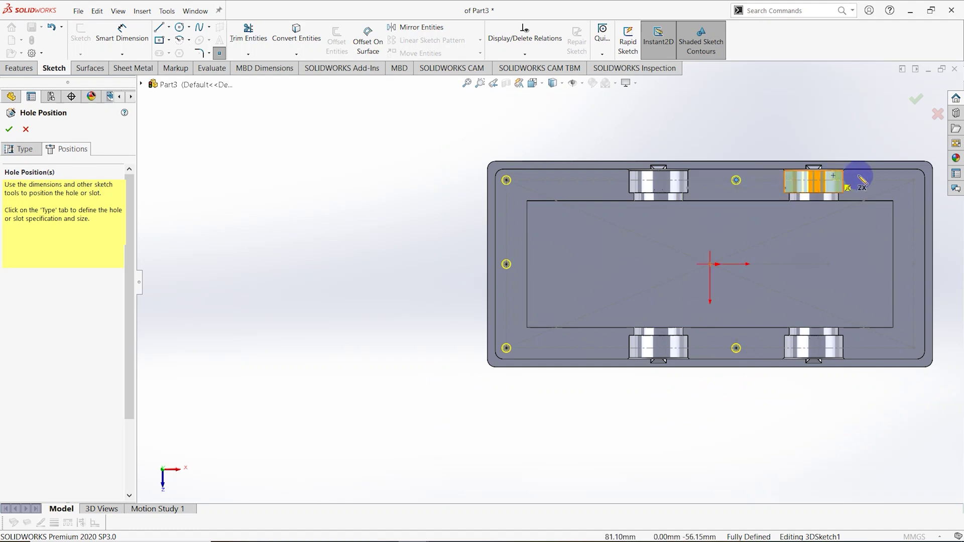
click(914, 181)
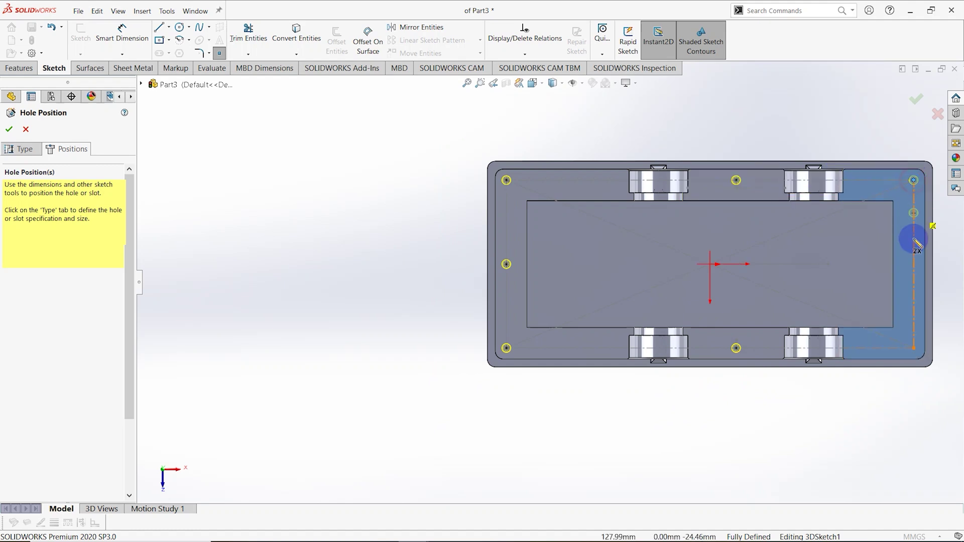
click(914, 265)
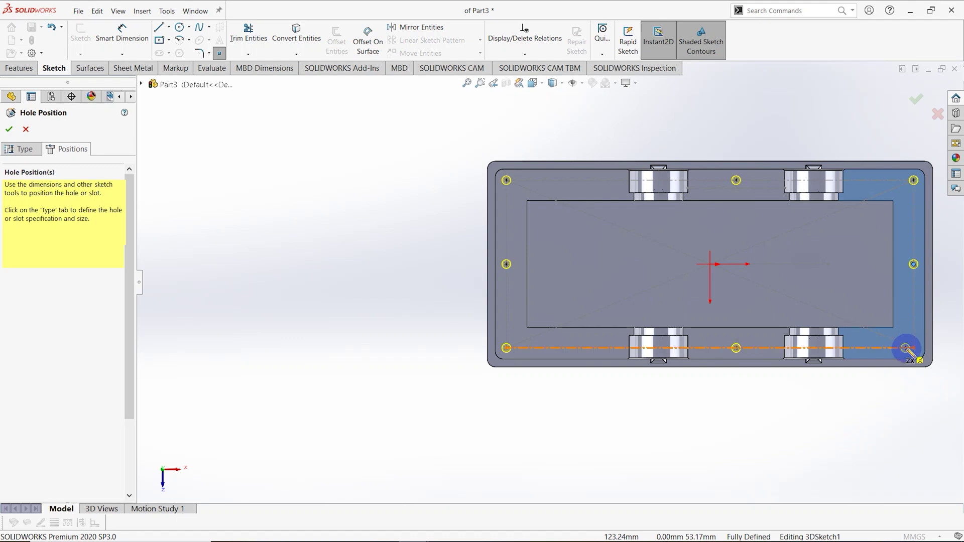
click(913, 349)
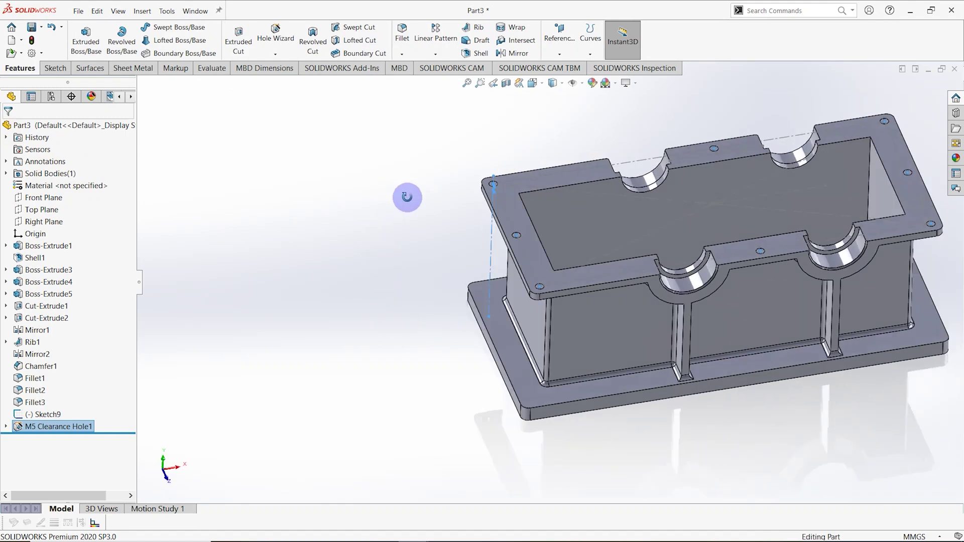
Step: Hide the flange layout sketch that locates the M5 holes
click(393, 222)
right_click(528, 261)
click(518, 323)
mouse_move(510, 336)
middle_down()
mouse_move(498, 274)
mouse_move(499, 335)
middle_up()
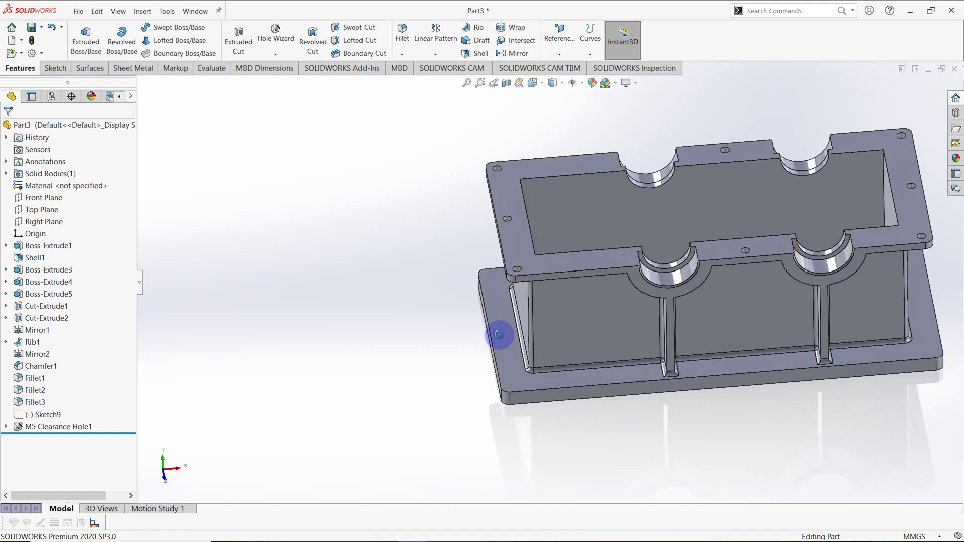
Step: Start a sketch on the upper face of the housing's bottom flange
click(505, 332)
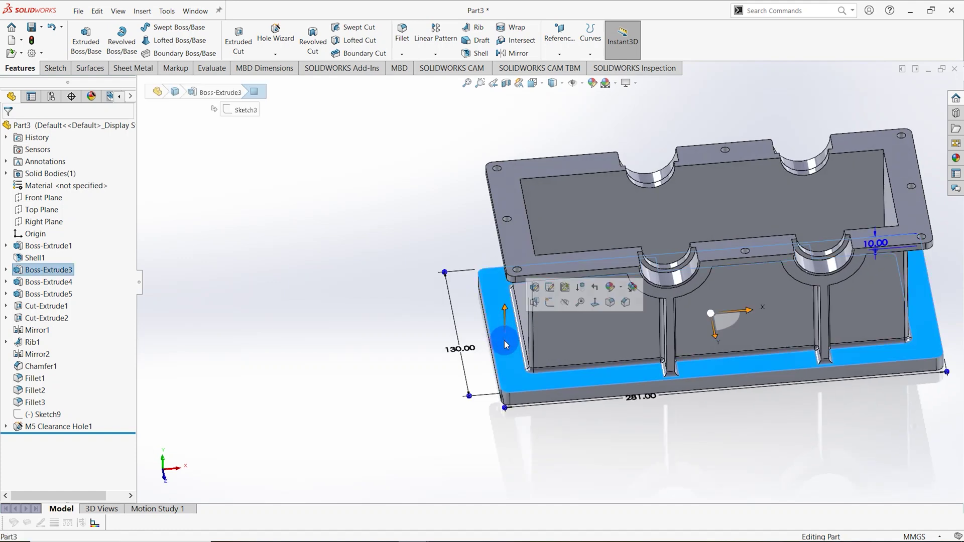
right_click(504, 346)
click(529, 279)
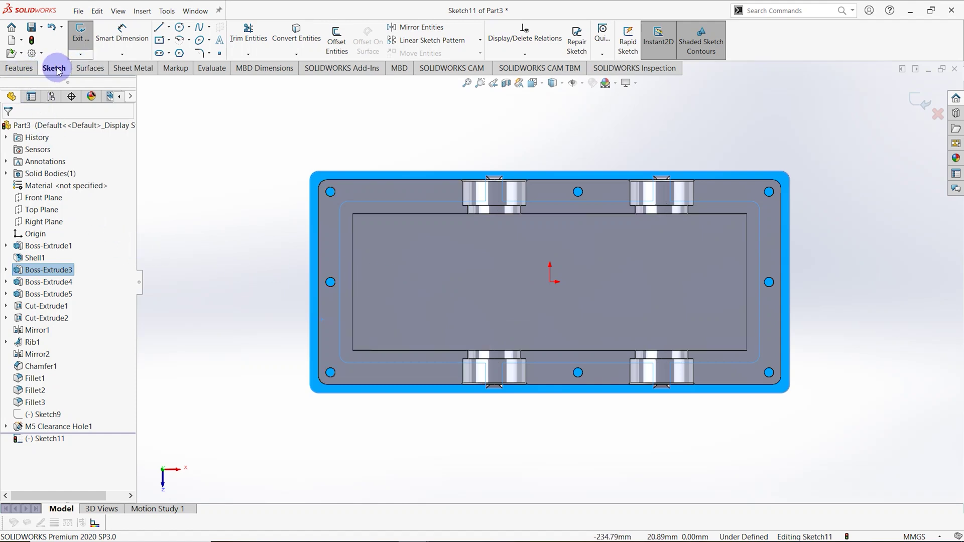
click(268, 157)
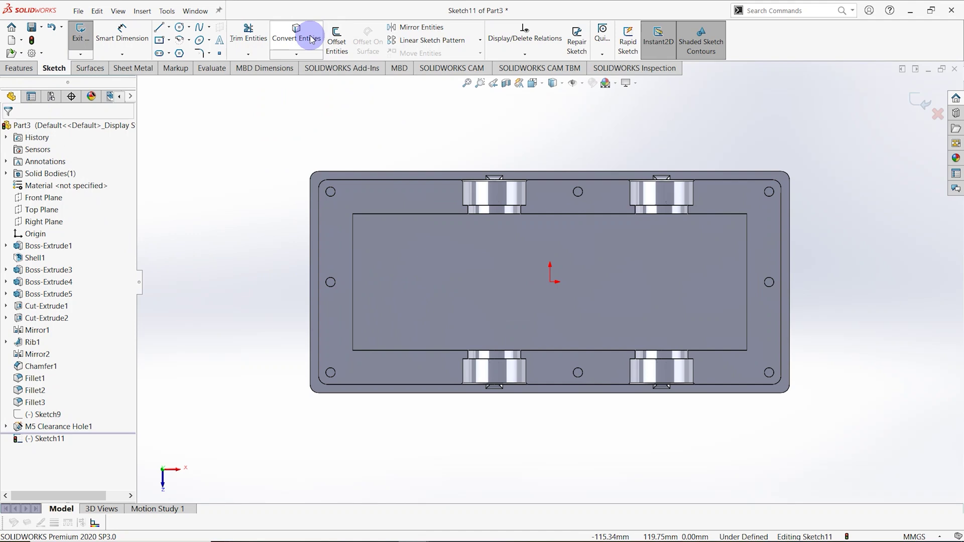
click(336, 38)
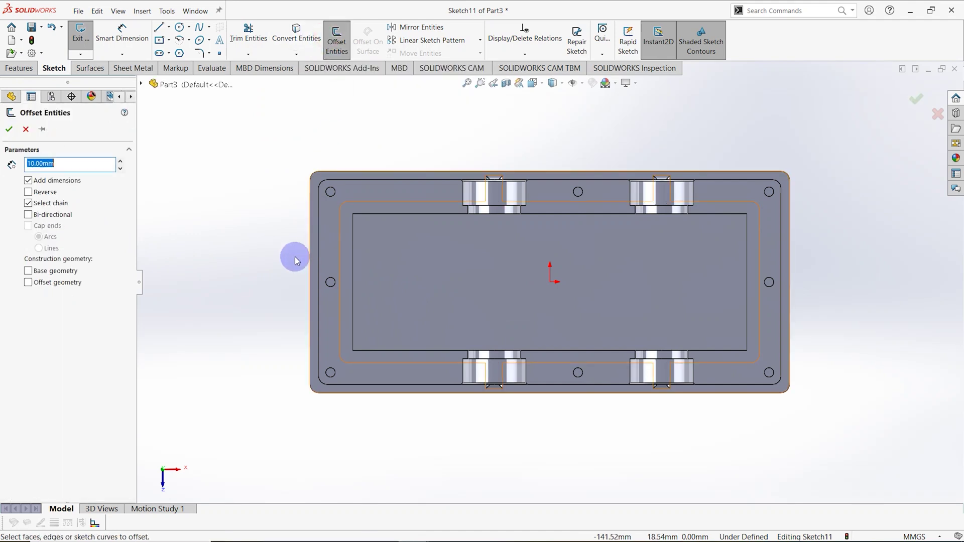
click(310, 224)
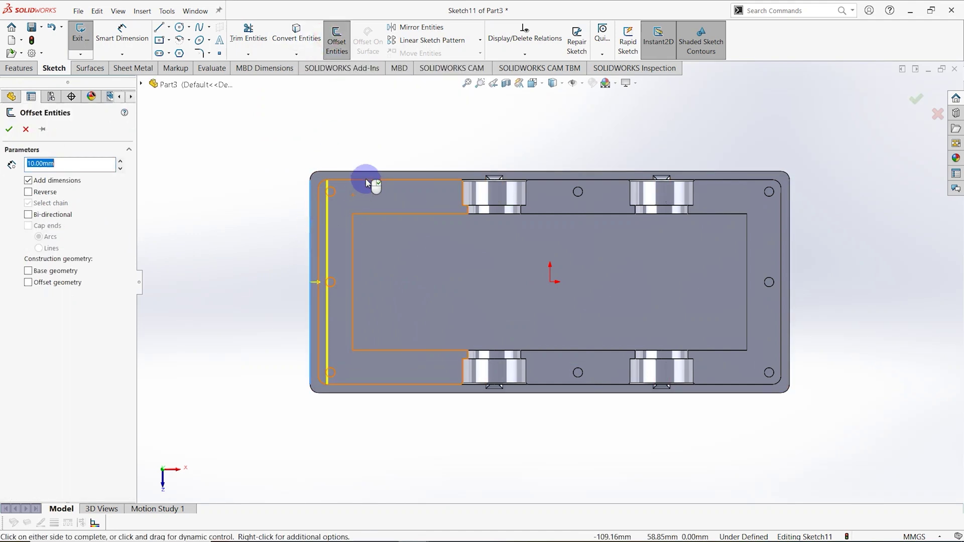
click(789, 254)
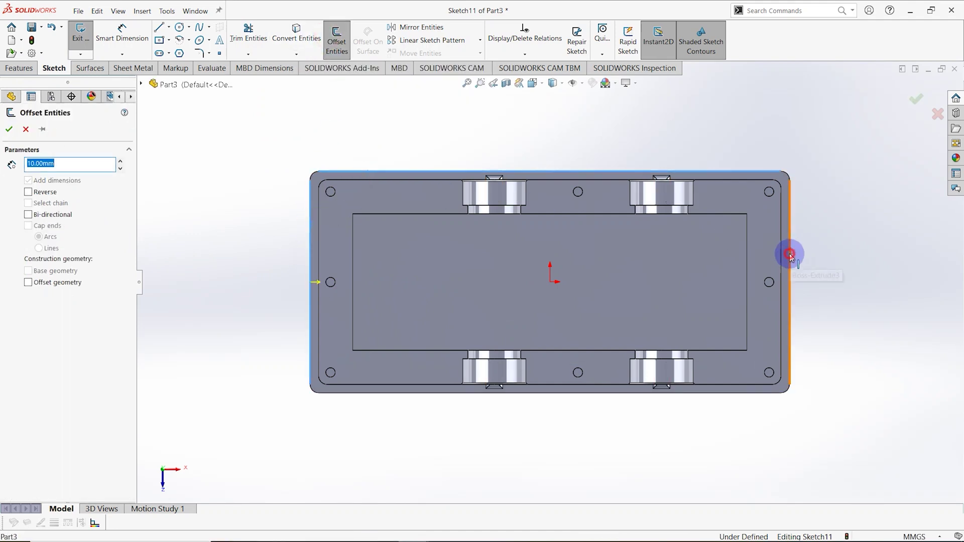
click(619, 394)
middle_drag(542, 366, 544, 286)
click(189, 200)
click(572, 172)
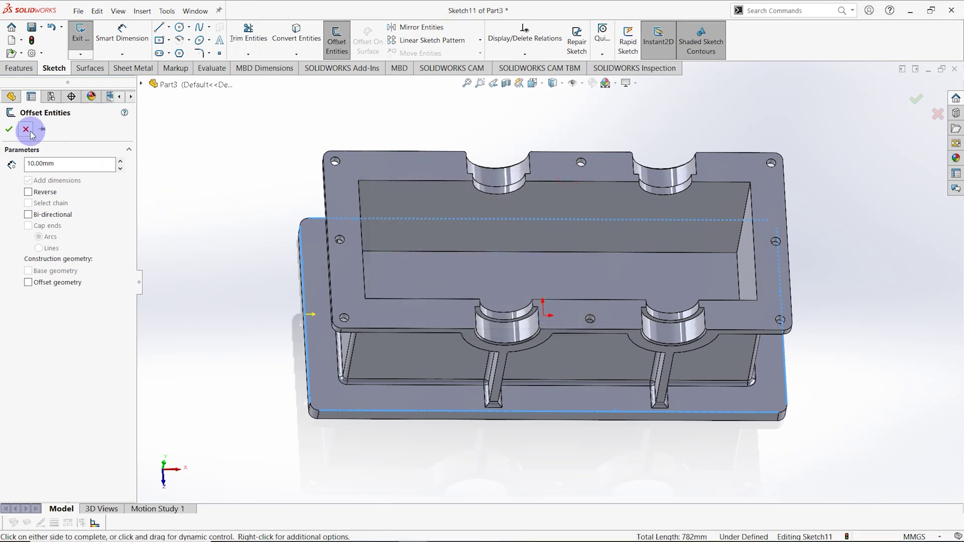
click(26, 129)
Step: Offset the outer outline of the bottom flange's upper face 10 mm inwards, with the offset direction reversed
click(336, 40)
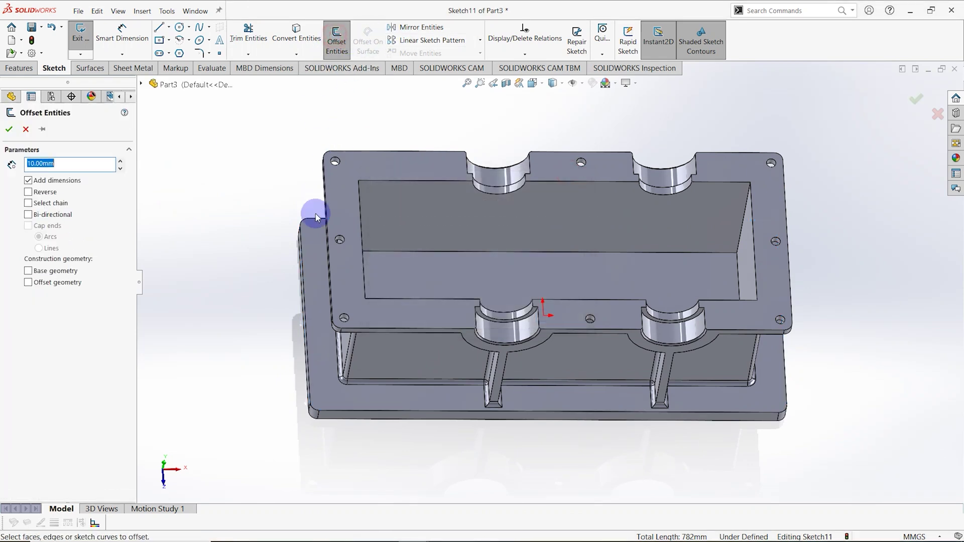
click(312, 252)
middle_drag(321, 281, 306, 239)
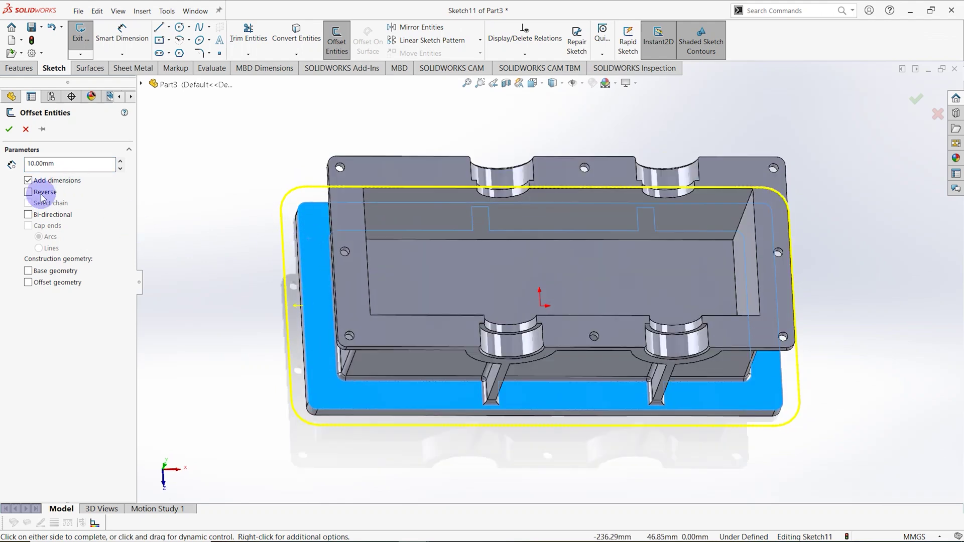
click(28, 193)
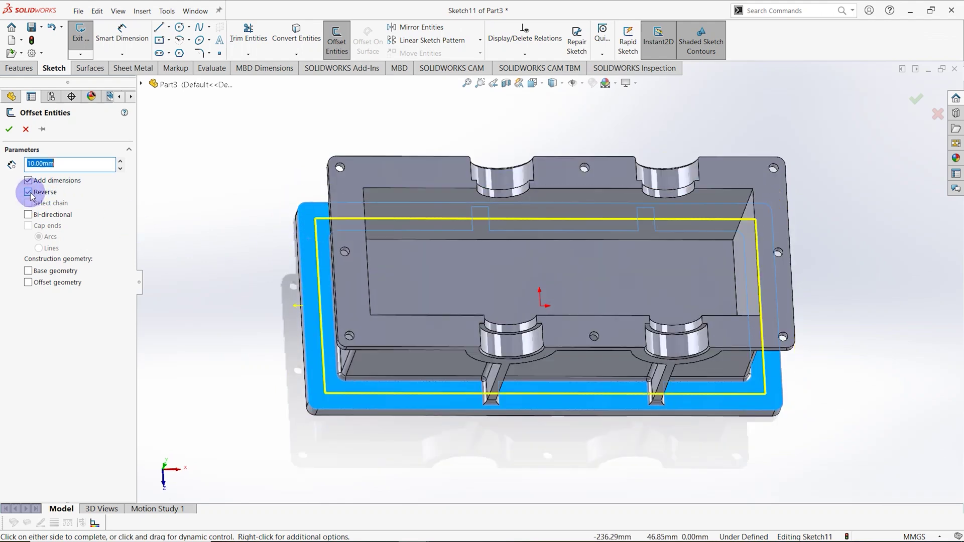
middle_drag(218, 265, 216, 254)
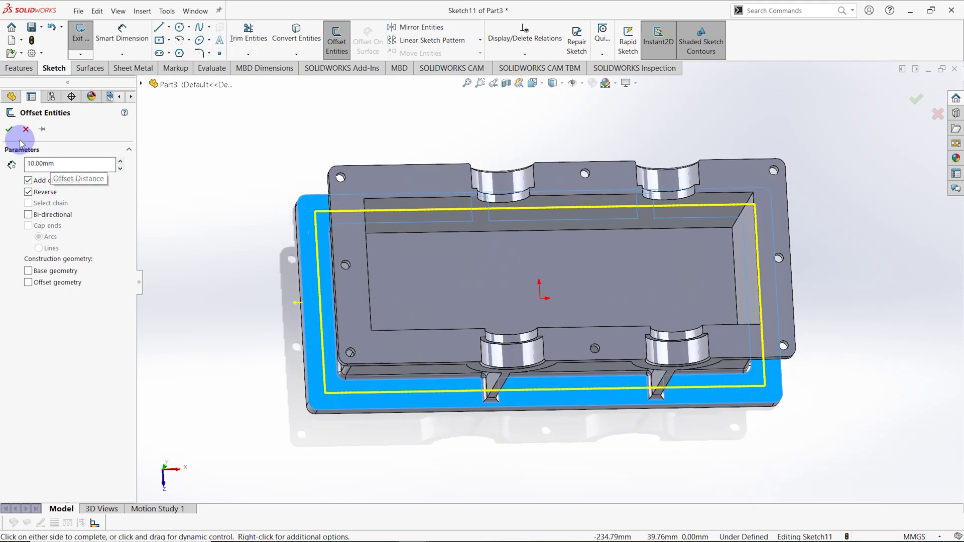
click(9, 129)
Step: Convert the four offset lines on the bottom flange to construction geometry
mouse_move(200, 190)
middle_down()
mouse_move(322, 295)
mouse_move(312, 273)
middle_up()
drag(244, 159, 818, 420)
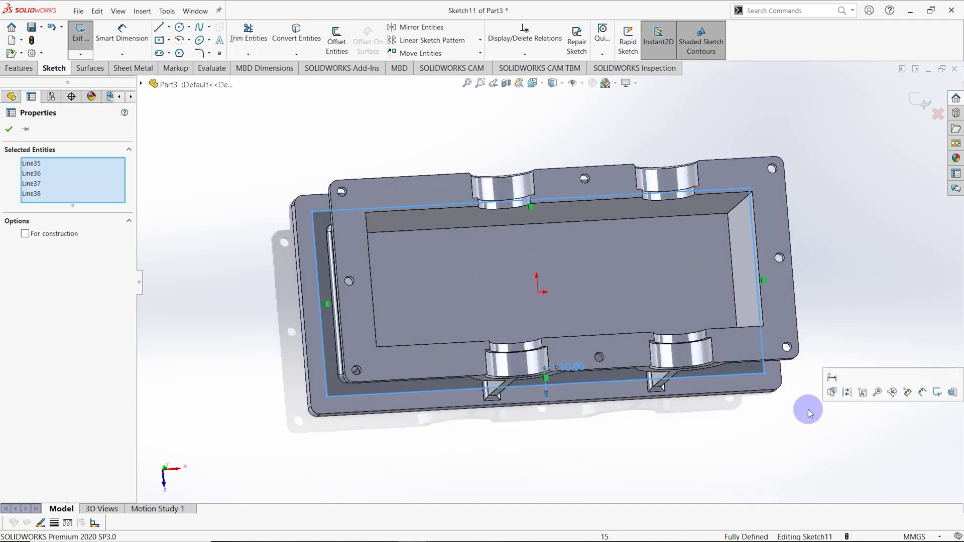
right_click(754, 374)
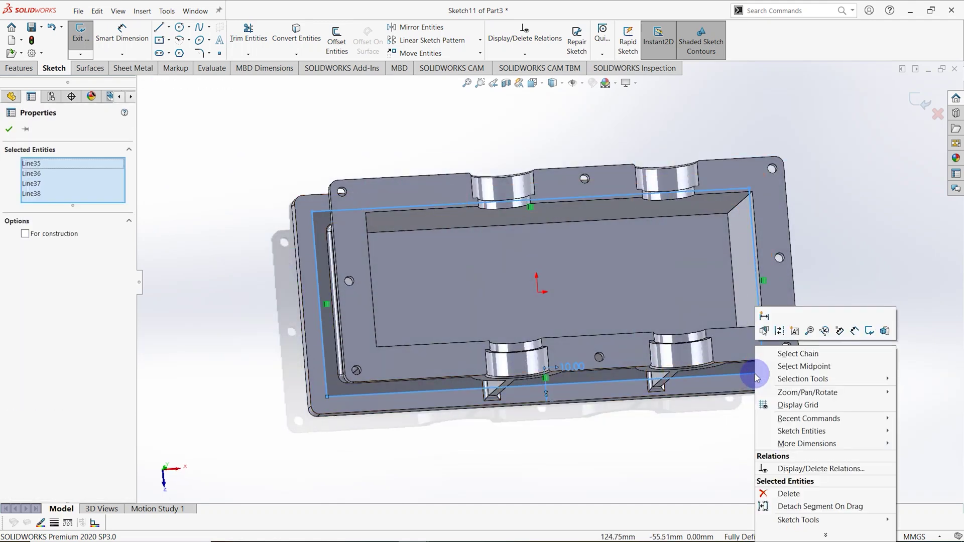
click(781, 332)
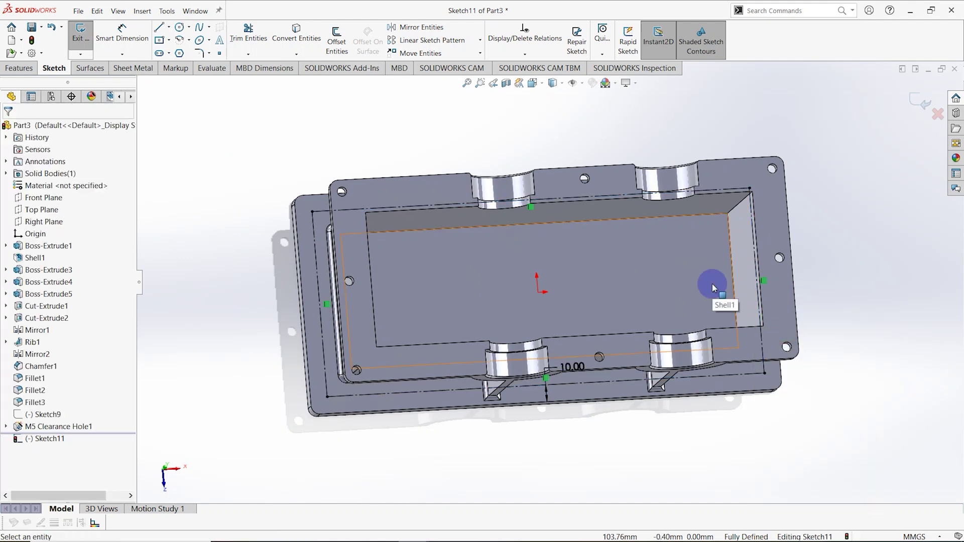
middle_drag(736, 446, 738, 411)
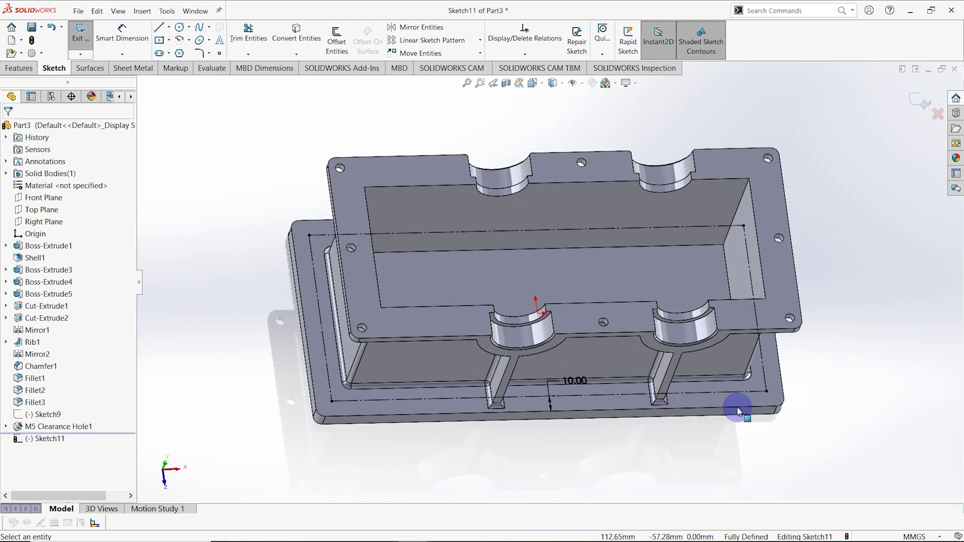
Step: Place sketch points at the midpoints of the two short construction lines and one point on each long construction line of the bottom flange
click(218, 53)
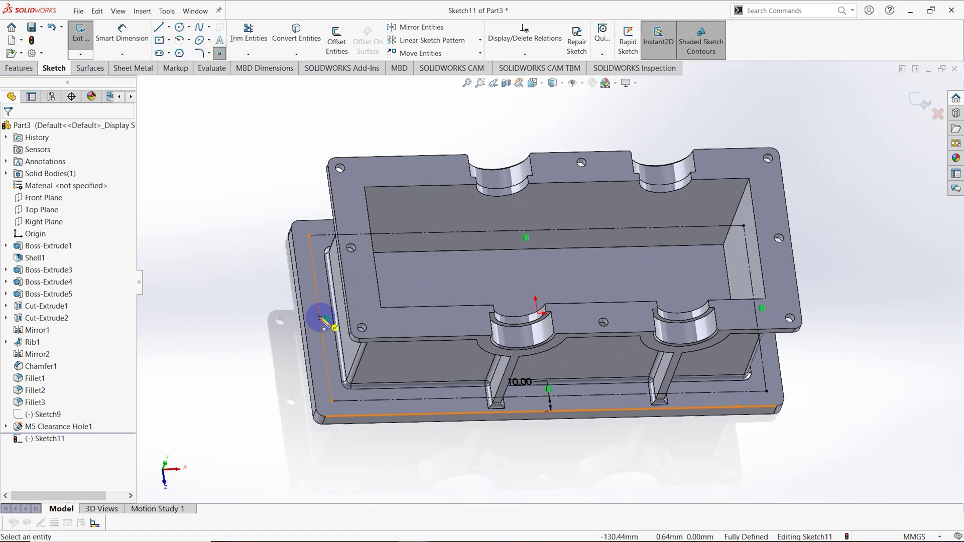
click(324, 321)
mouse_move(710, 398)
middle_down()
mouse_move(727, 398)
mouse_move(725, 412)
mouse_move(634, 435)
middle_up()
click(778, 304)
mouse_move(466, 404)
middle_down()
mouse_move(570, 469)
mouse_move(559, 449)
mouse_move(561, 393)
mouse_move(567, 430)
mouse_move(579, 430)
middle_up()
click(589, 393)
mouse_move(581, 388)
middle_down()
mouse_move(552, 378)
mouse_move(566, 236)
middle_up()
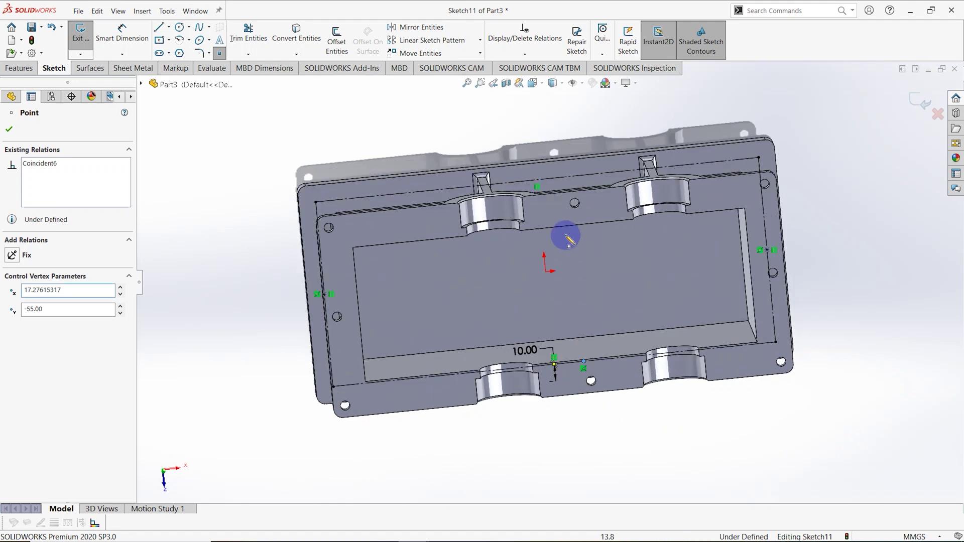
click(567, 179)
key(Escape)
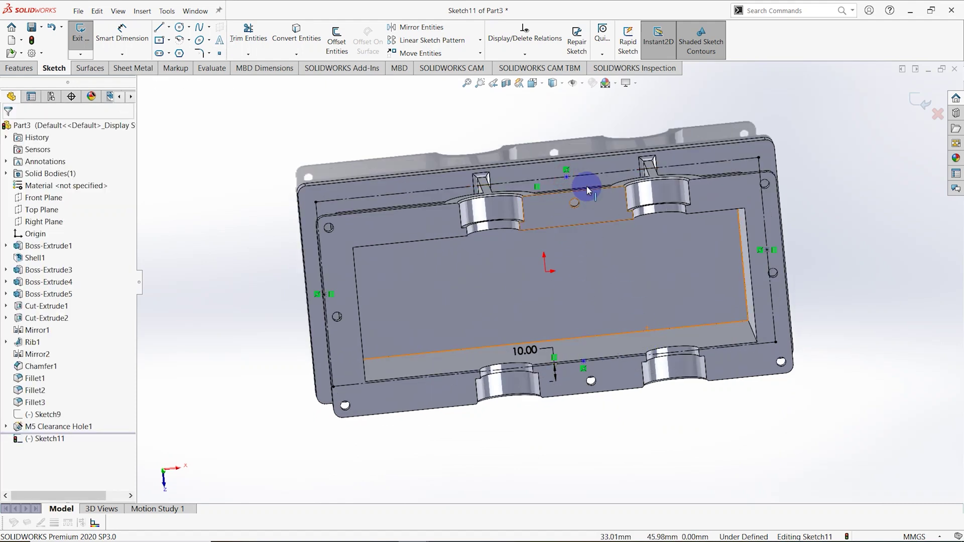
Step: Add a Vertical relation between the two points on the long construction lines
click(566, 178)
ctrl+click(582, 363)
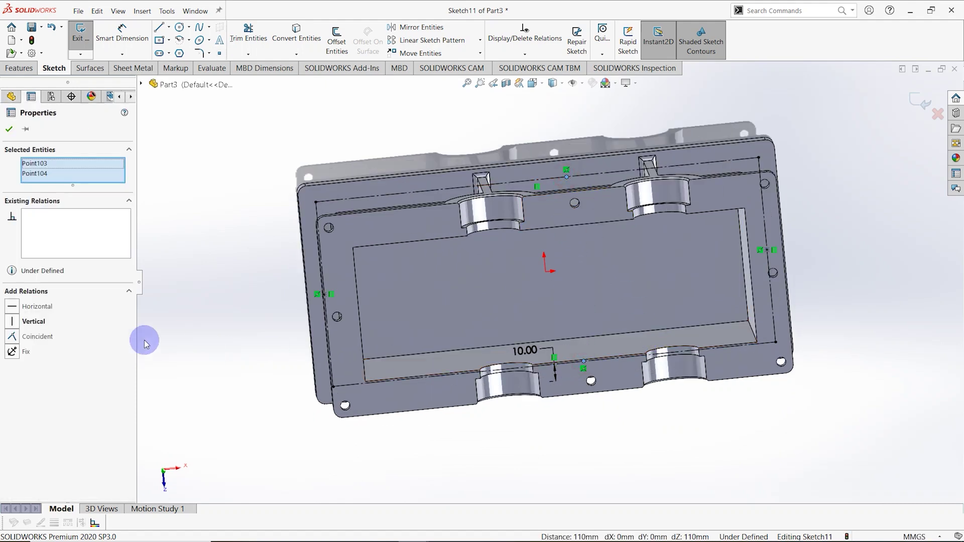
click(12, 324)
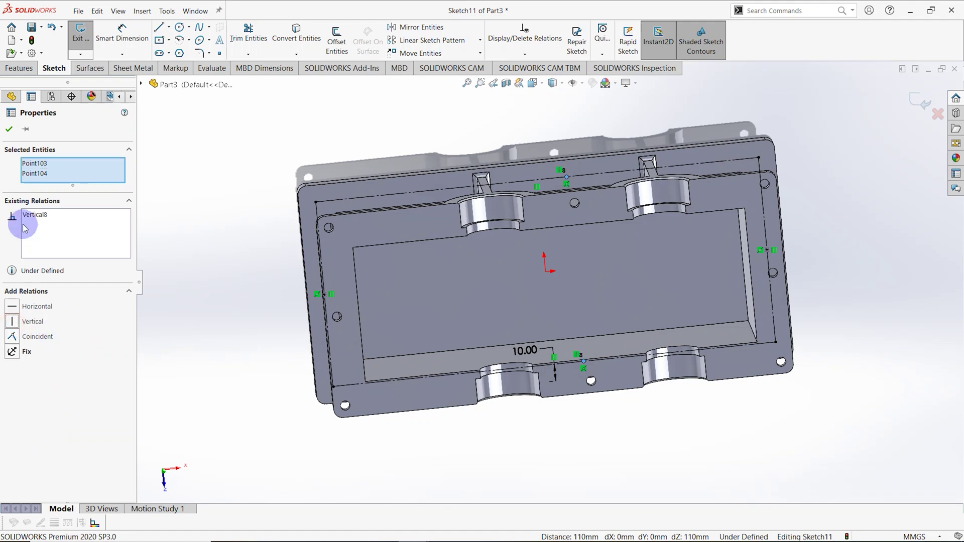
click(10, 130)
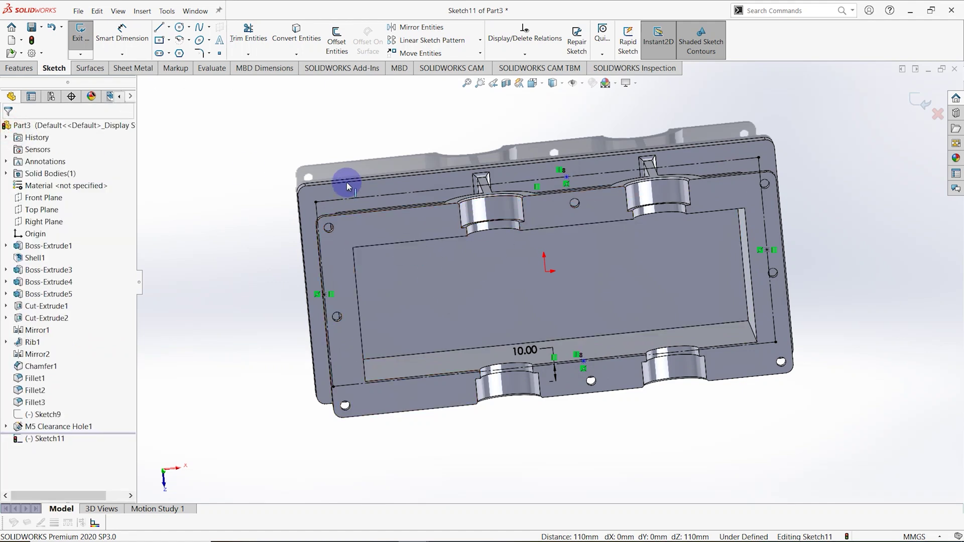
Step: Measure the distance between the facing sides of the two ribs on the housing's long wall
middle_drag(345, 177, 266, 154)
click(209, 70)
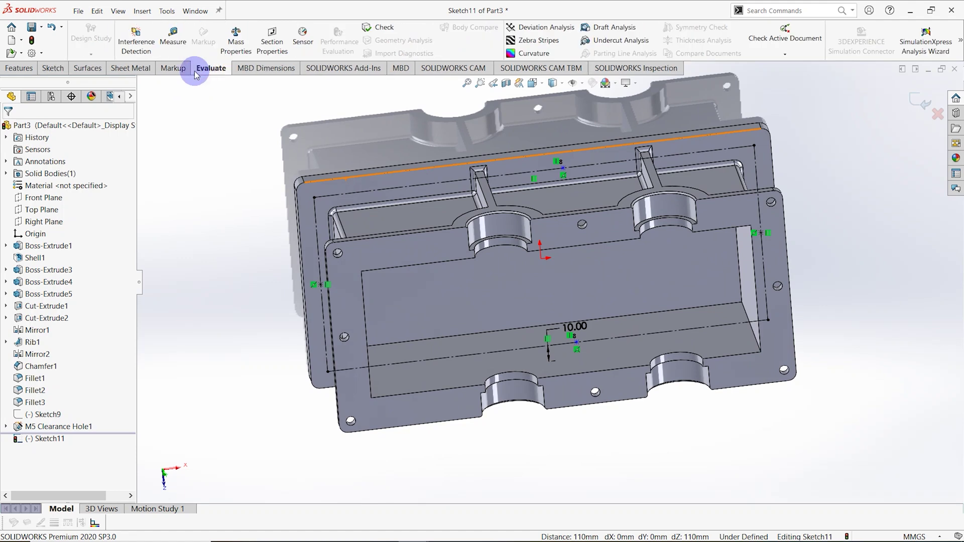
click(172, 38)
middle_drag(462, 231, 551, 273)
mouse_move(528, 227)
middle_down()
mouse_move(520, 220)
mouse_move(618, 208)
mouse_move(624, 183)
mouse_move(592, 235)
mouse_move(633, 261)
mouse_move(617, 250)
mouse_move(529, 259)
mouse_move(617, 251)
mouse_move(611, 173)
mouse_move(624, 241)
mouse_move(624, 209)
mouse_move(582, 237)
mouse_move(453, 195)
middle_up()
click(507, 211)
click(675, 216)
click(324, 188)
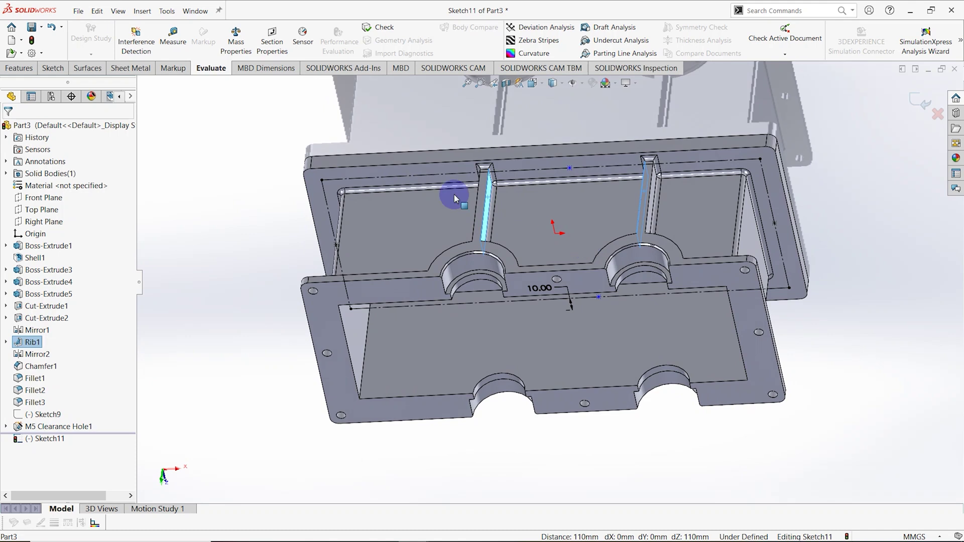
Step: Dimension the long-line point from the adjacent rib's base edge as 93/2 (46.50 mm) and exit the sketch
click(53, 67)
click(121, 42)
click(476, 246)
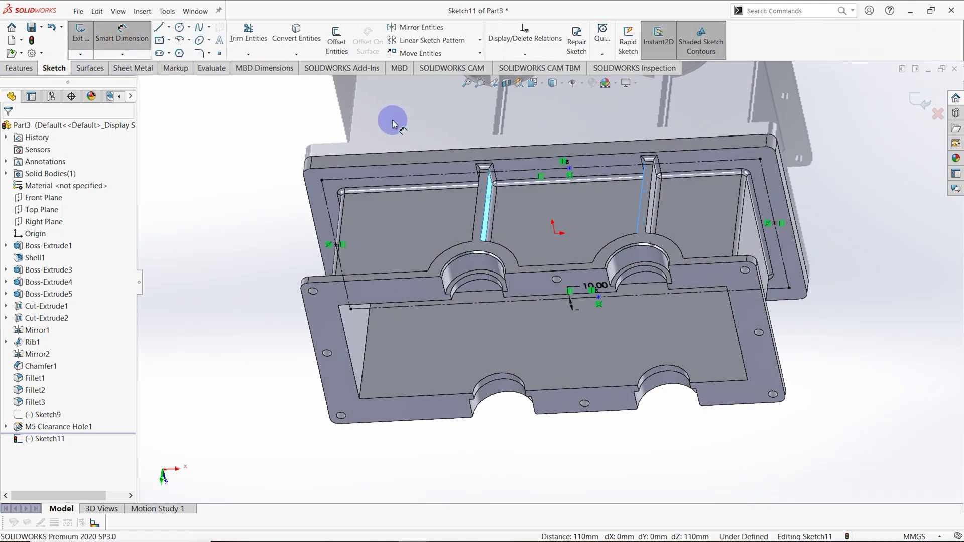
scroll(493, 189, down, 5)
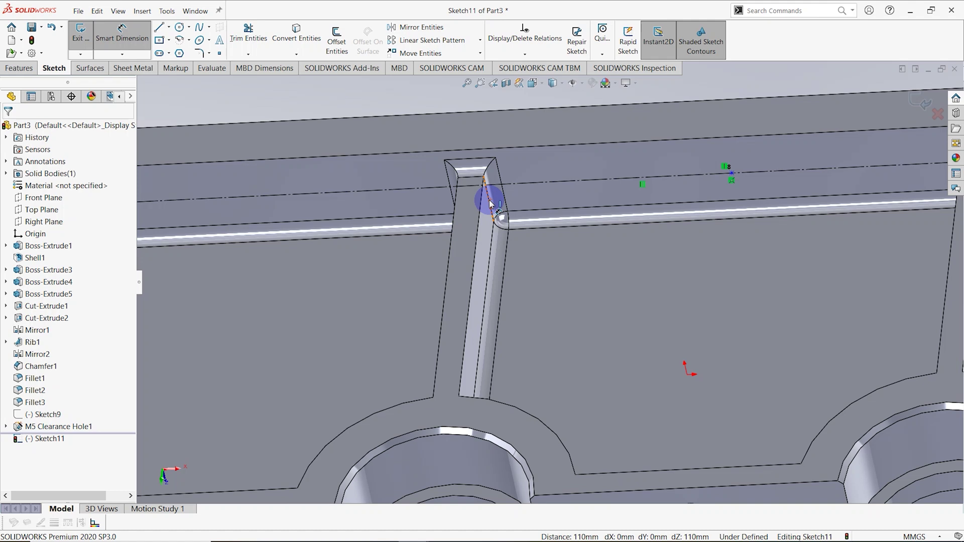
click(491, 203)
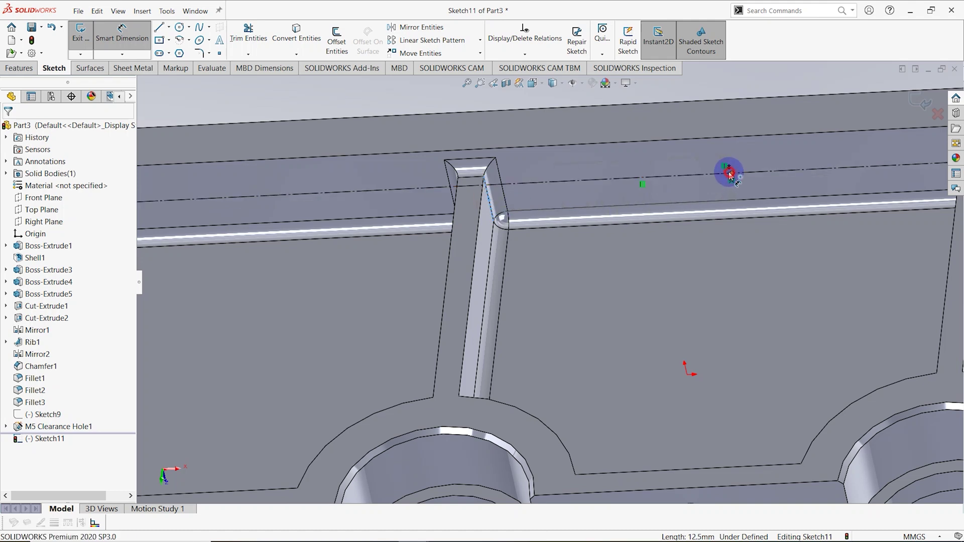
click(729, 173)
click(654, 246)
text(93/2)
key(Return)
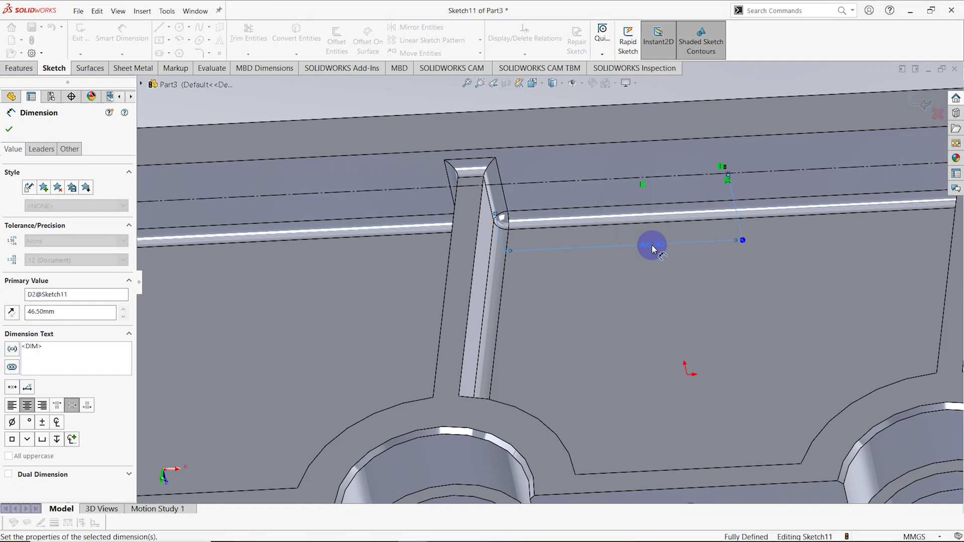
scroll(651, 249, up, 4)
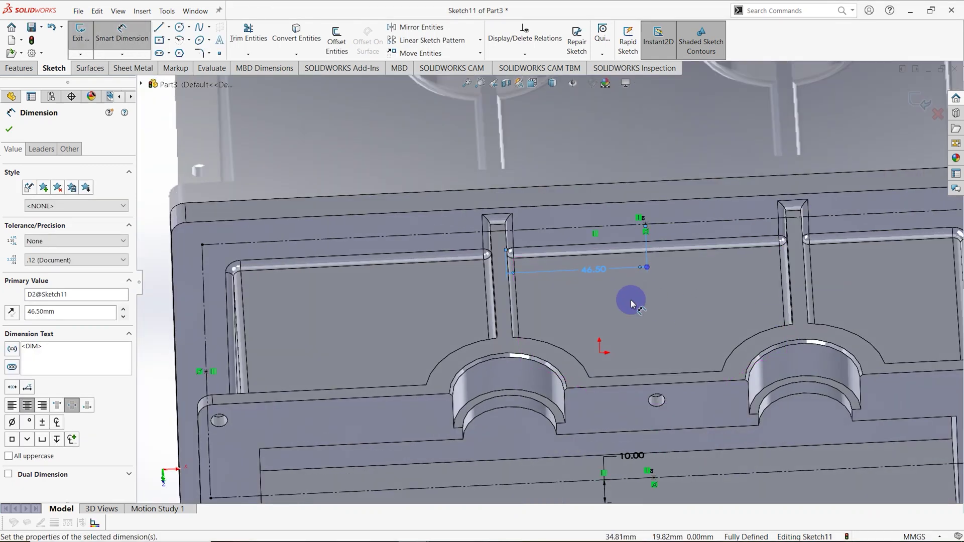
scroll(695, 317, up, 4)
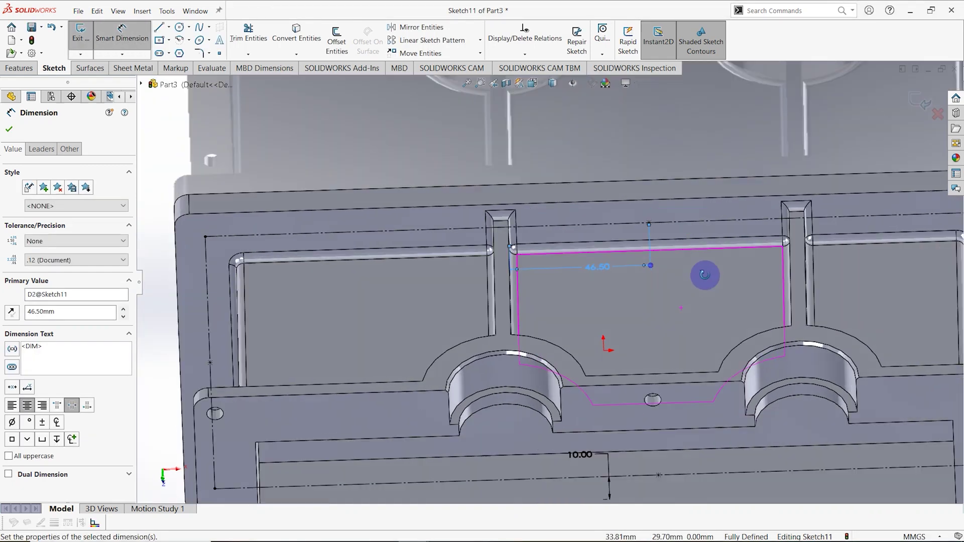
middle_drag(692, 329, 675, 191)
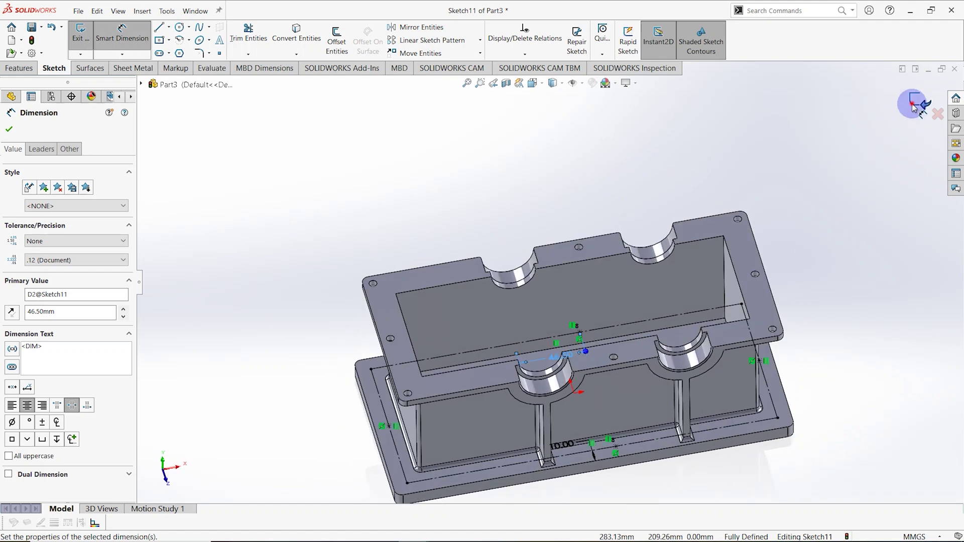
click(913, 107)
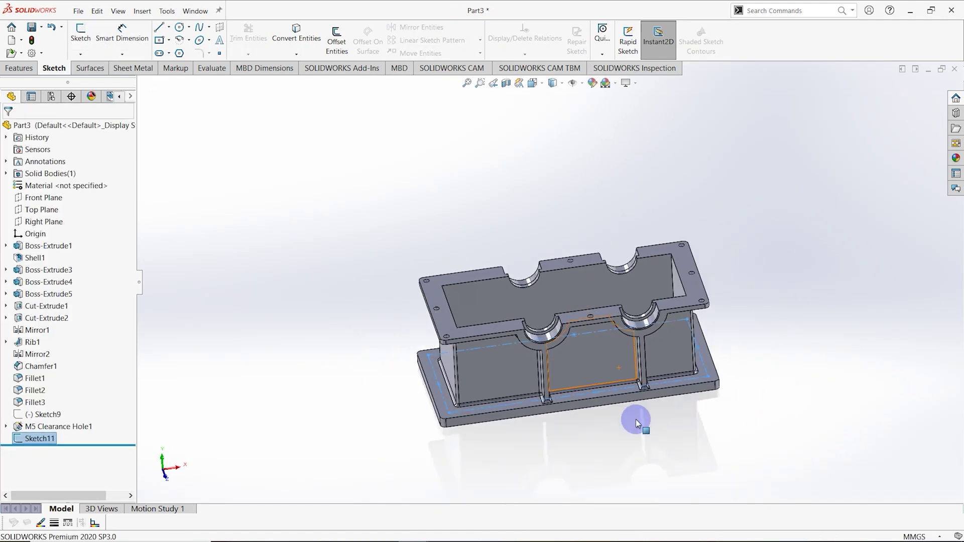
Step: Set up a Hole Wizard screw-clearance hole in ANSI Metric, size M8, normal fit, with the Up To Next end condition
scroll(636, 420, down, 3)
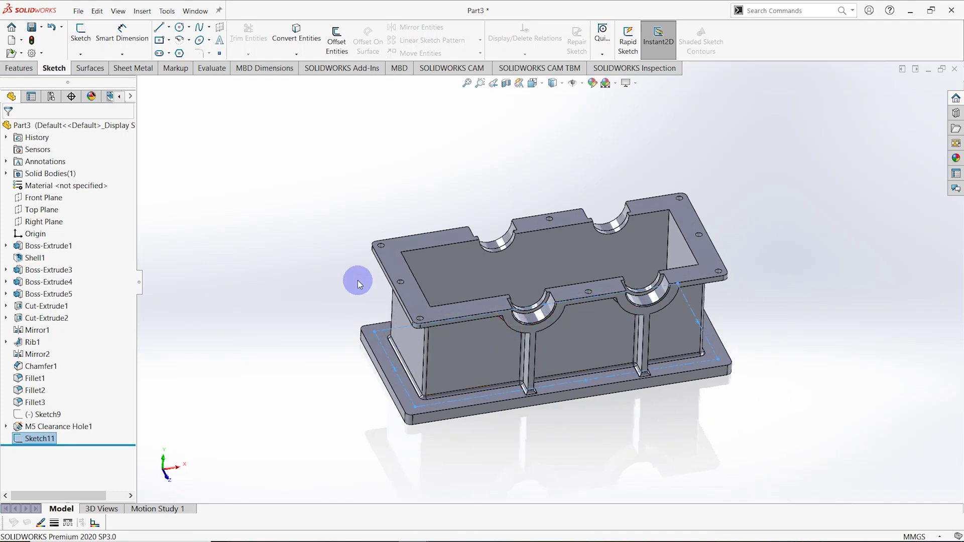
click(19, 68)
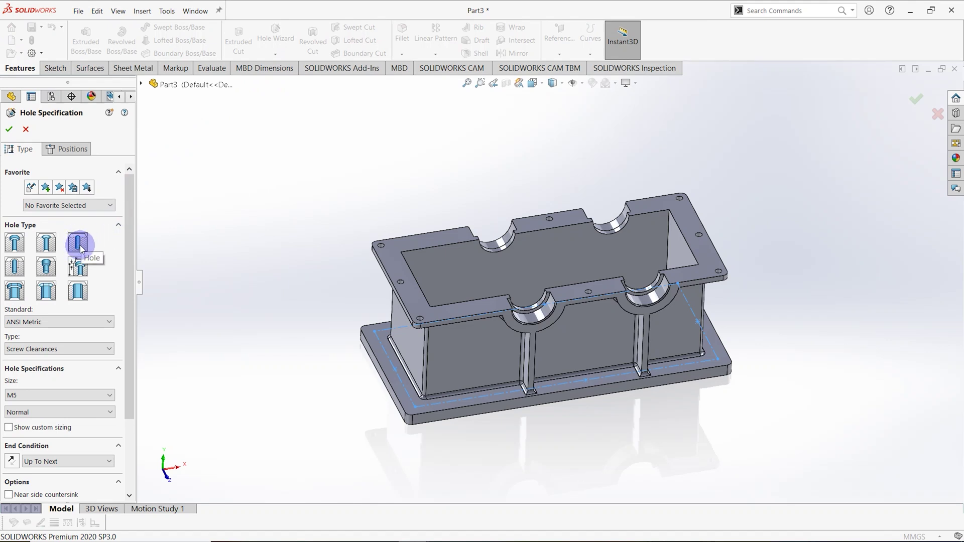
scroll(130, 236, down, 2)
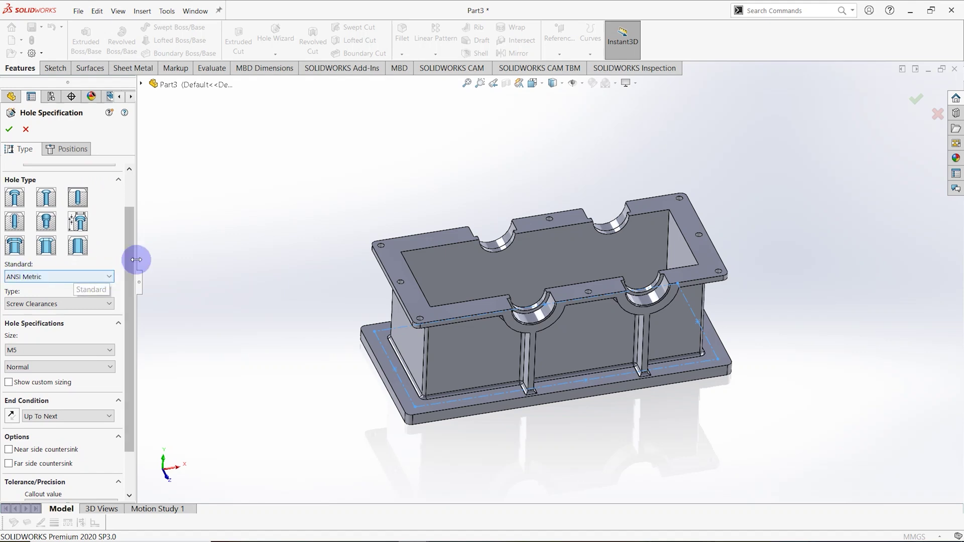
scroll(132, 266, down, 2)
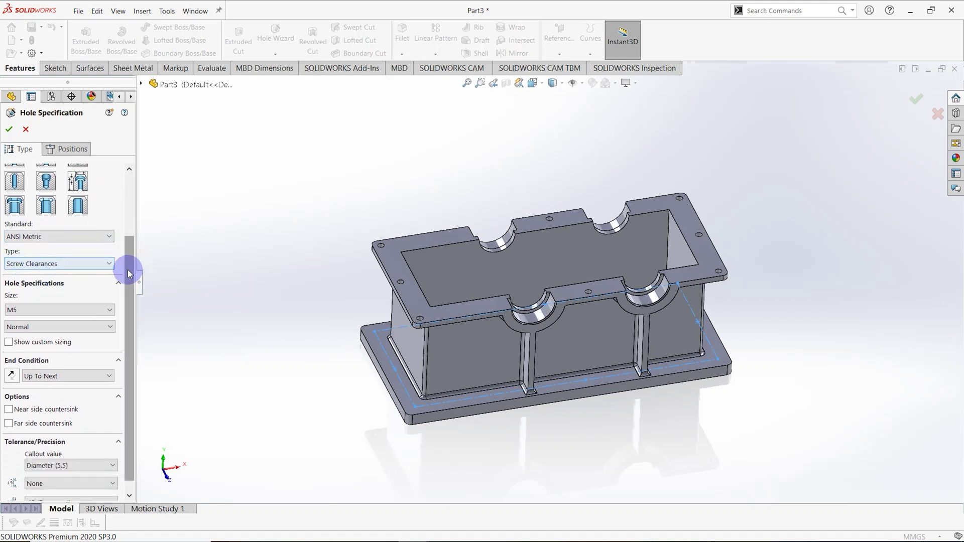
scroll(129, 267, down, 1)
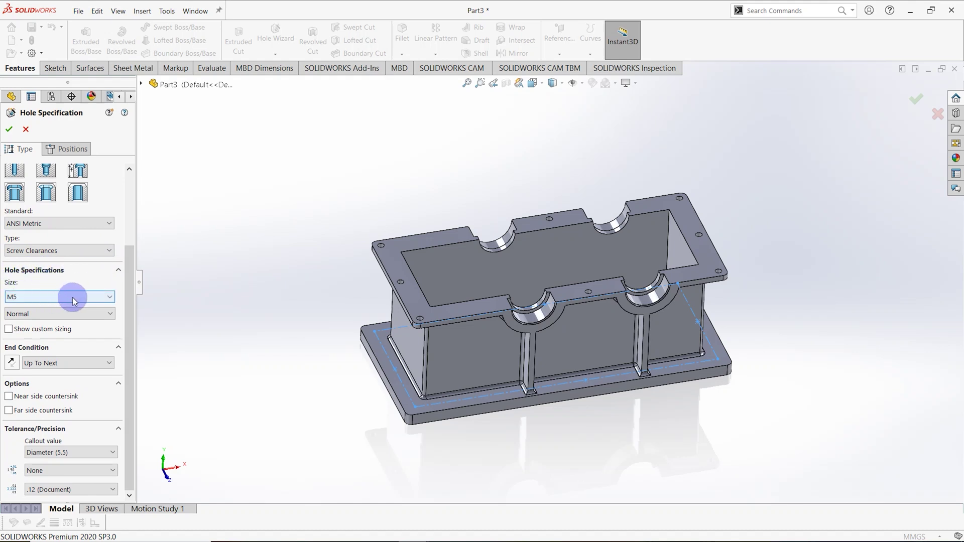
click(110, 298)
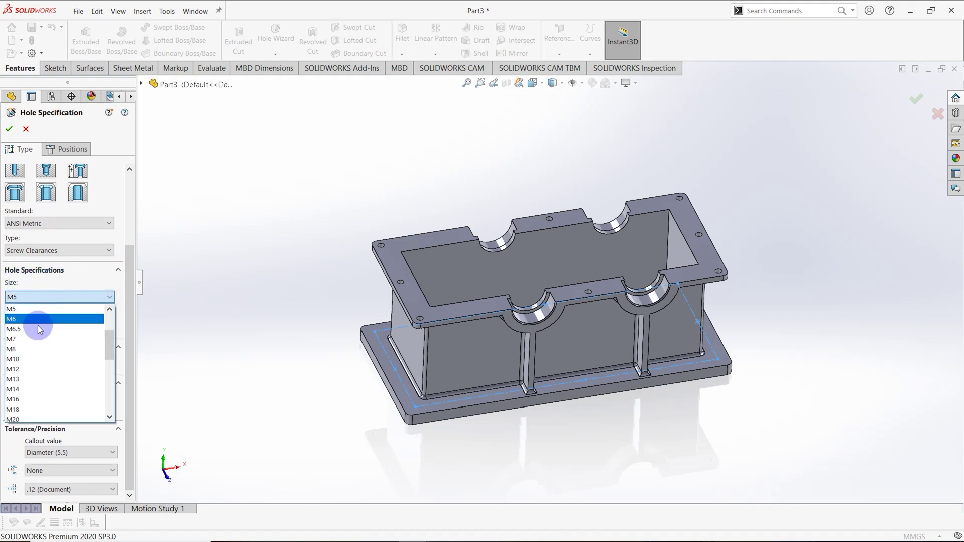
click(39, 346)
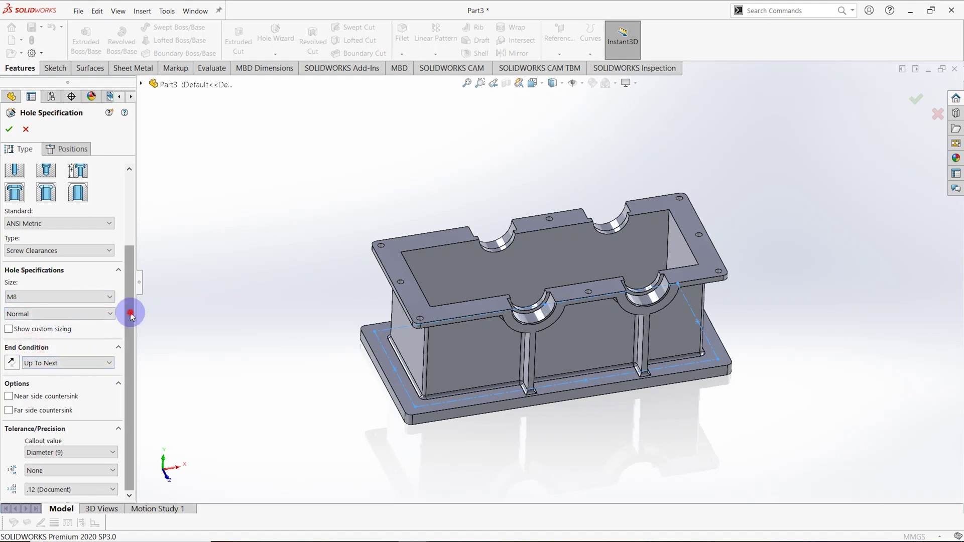
middle_drag(312, 338, 330, 339)
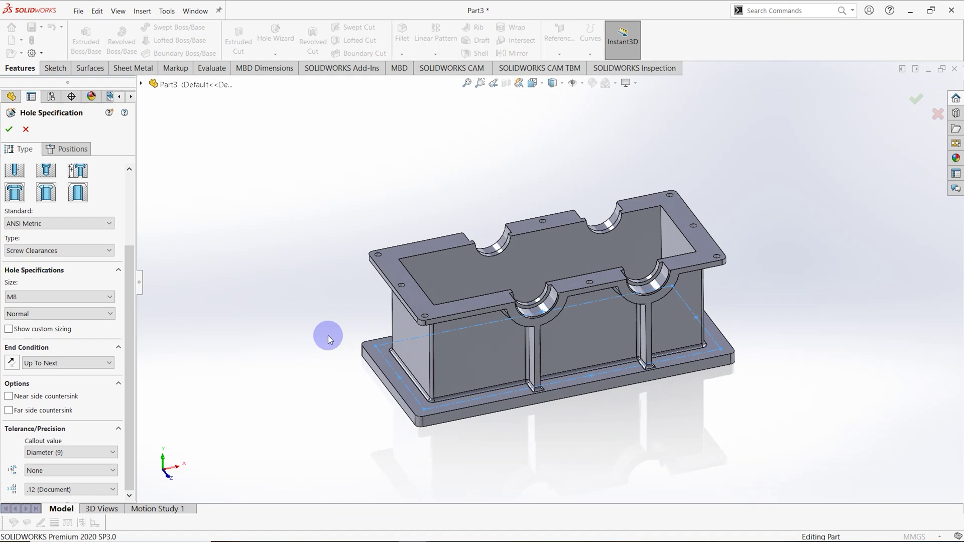
Step: Using a 3D sketch for the positions, place M8 holes at the two corner points and midpoint of one short bottom-flange side
click(62, 150)
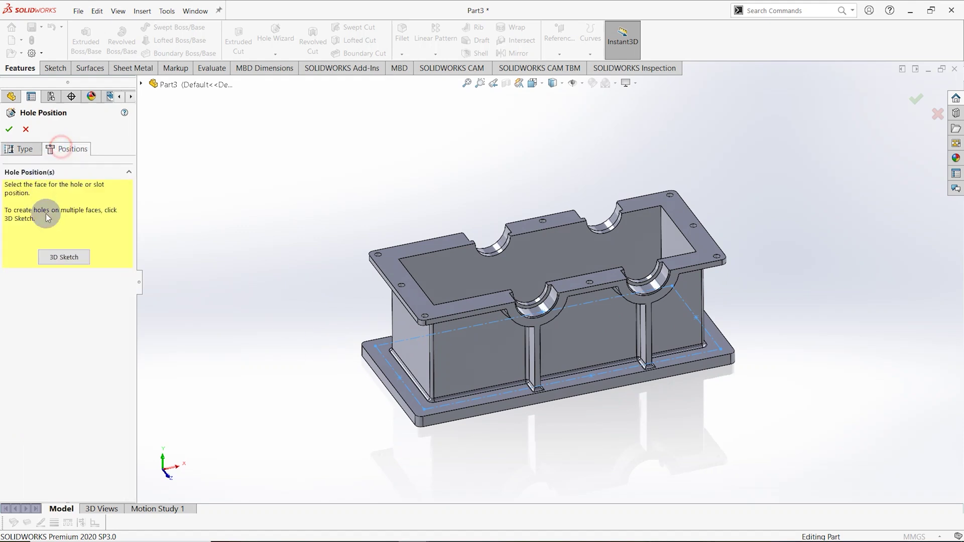
click(58, 258)
mouse_move(351, 359)
middle_down()
mouse_move(393, 413)
mouse_move(394, 359)
middle_up()
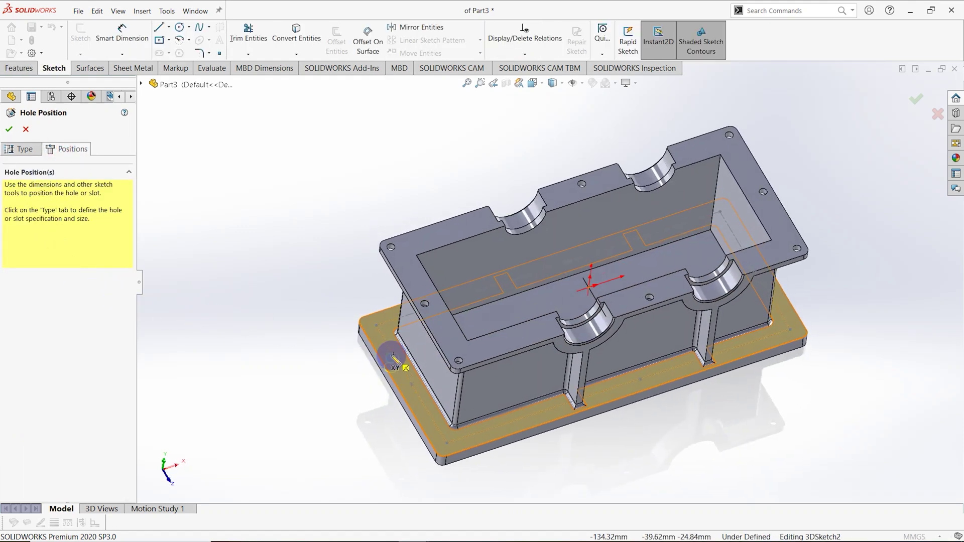
scroll(394, 357, down, 3)
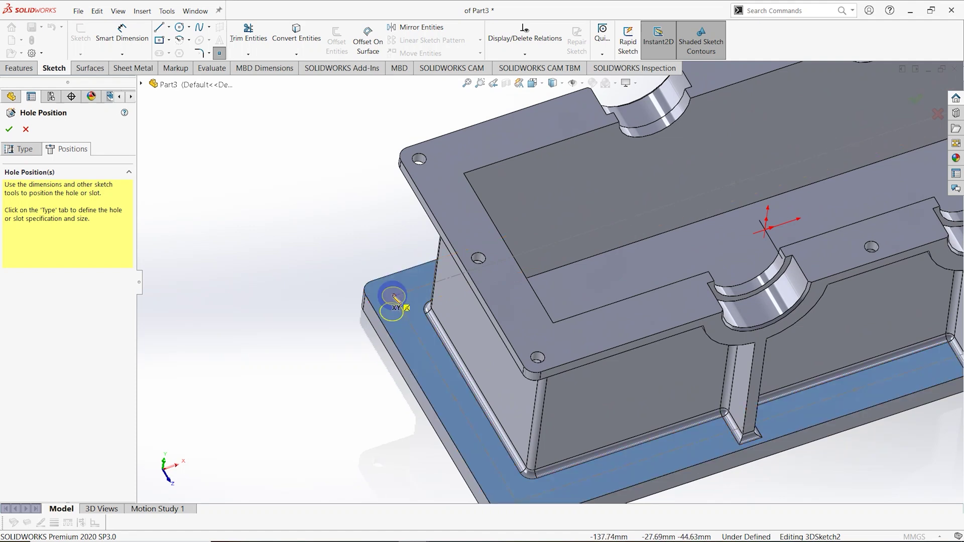
click(394, 296)
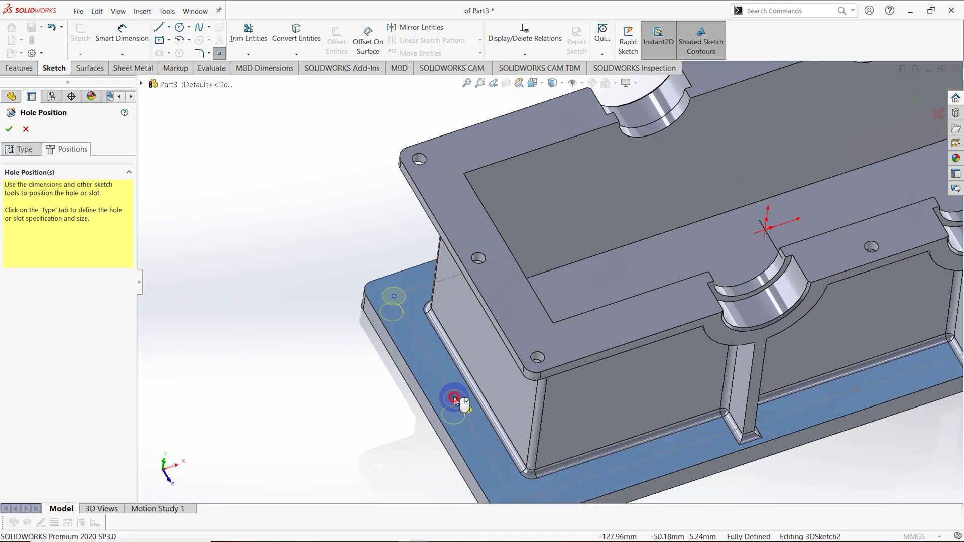
click(454, 399)
scroll(506, 424, up, 2)
scroll(522, 417, down, 2)
click(522, 414)
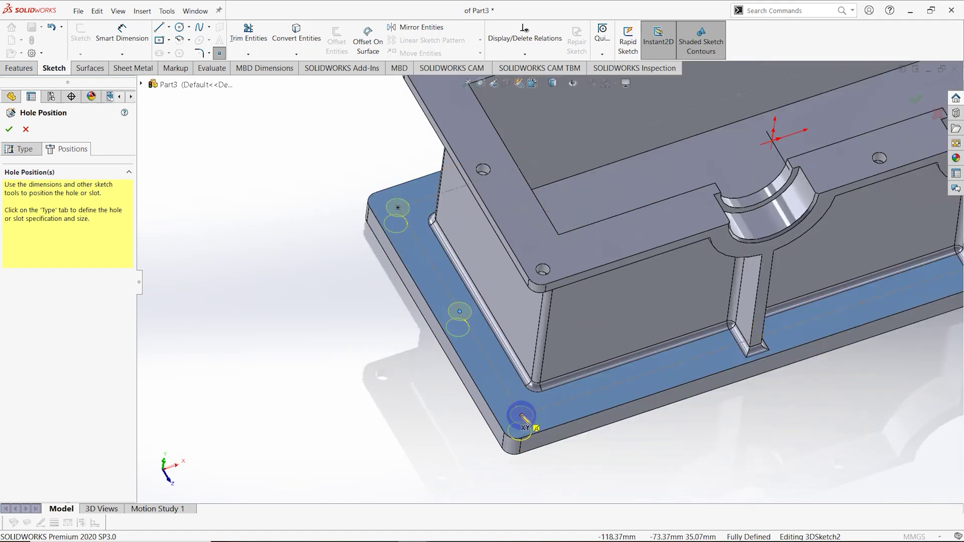
Step: Place the remaining five M8 holes at the long-side points, opposite corners and opposite short-side midpoint, and finish the hole feature
mouse_move(860, 319)
middle_down()
mouse_move(845, 311)
mouse_move(776, 372)
mouse_move(864, 332)
middle_up()
scroll(853, 332, down, 3)
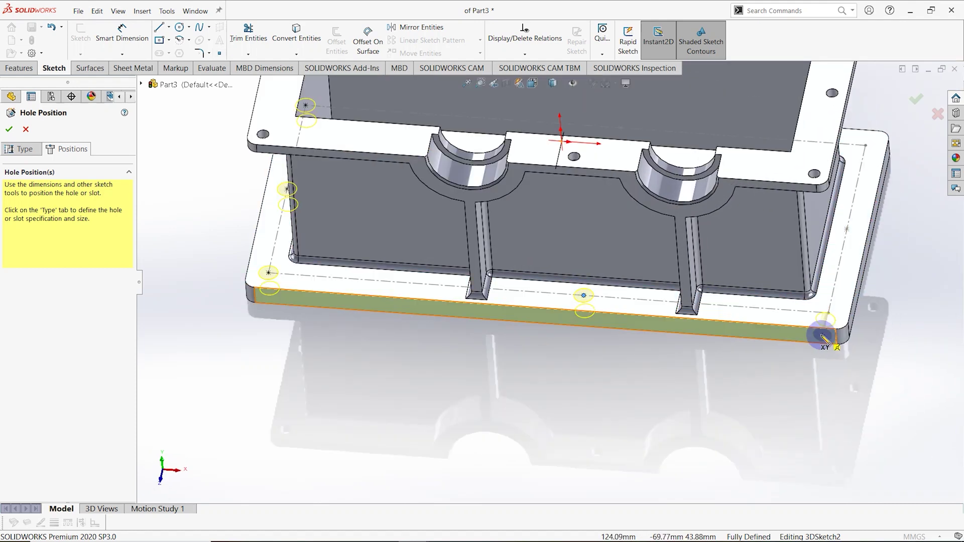
click(828, 312)
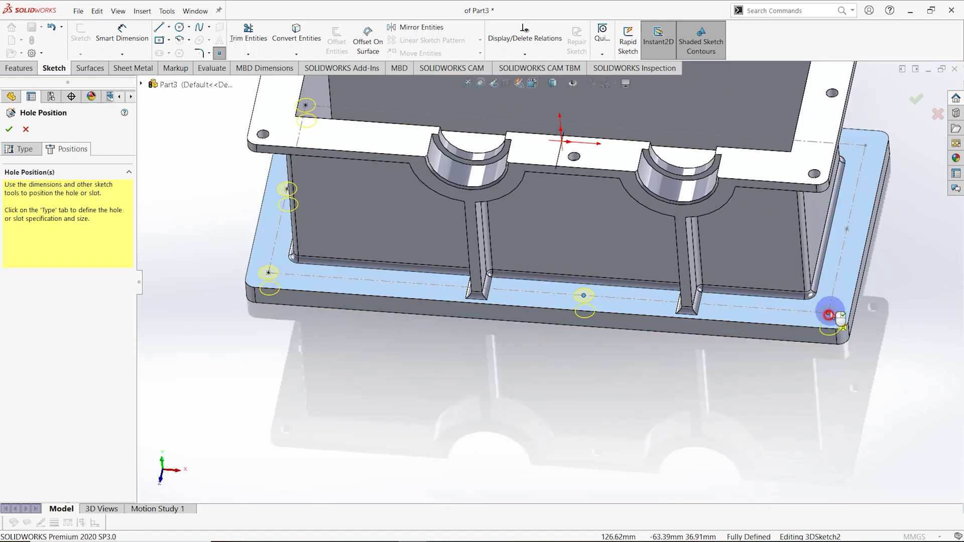
click(846, 229)
middle_drag(853, 157, 723, 299)
drag(723, 298, 706, 289)
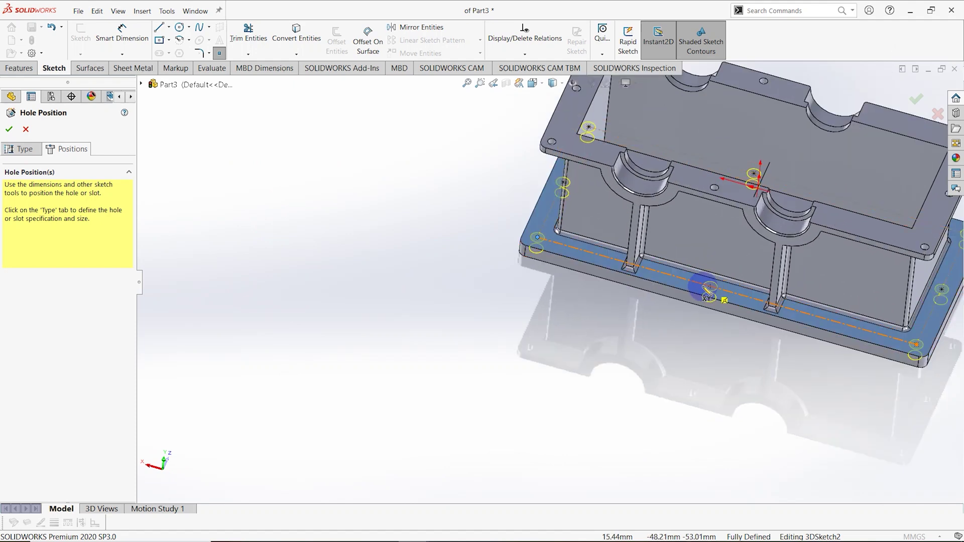
middle_drag(685, 316, 362, 236)
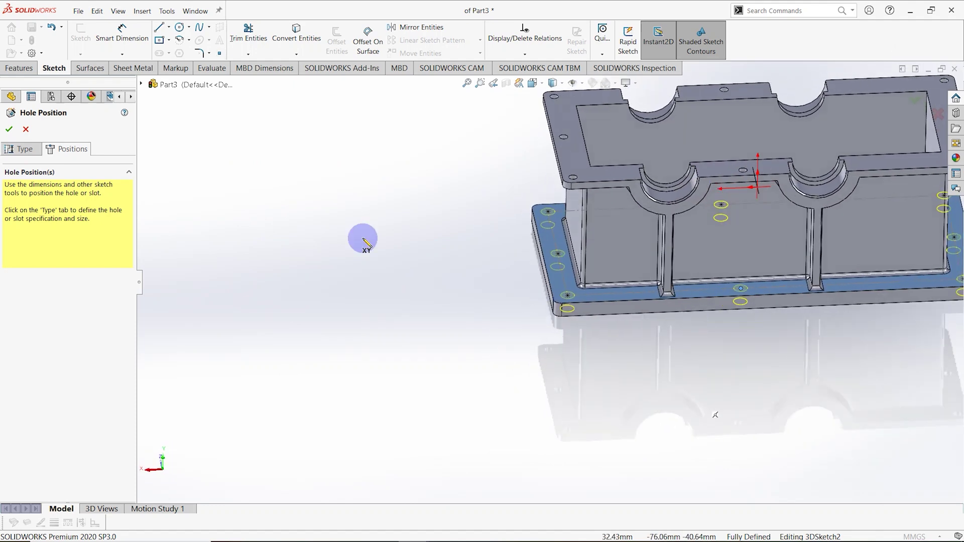
click(587, 318)
key(Return)
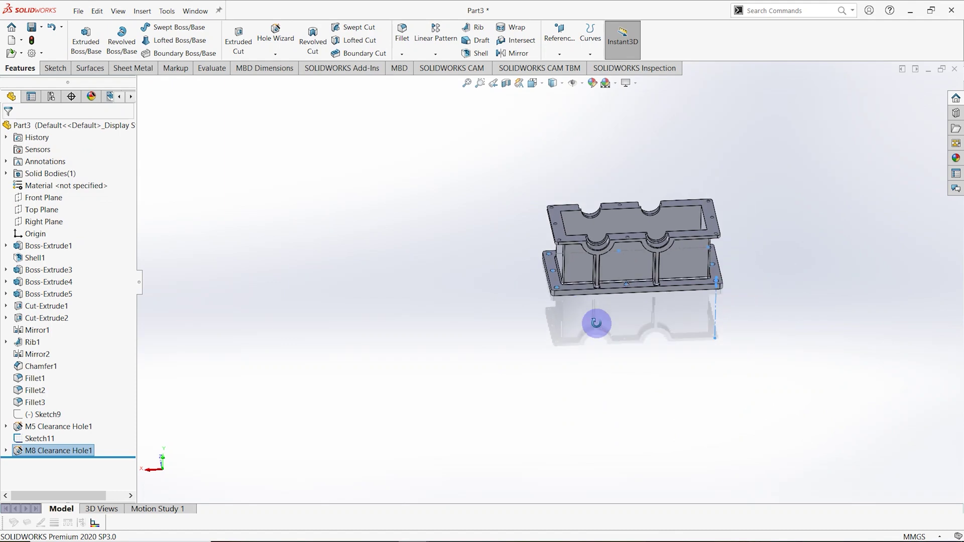
Step: Hide the bottom-flange layout sketch that locates the M8 holes
mouse_move(683, 300)
middle_down()
mouse_move(676, 262)
mouse_move(656, 276)
mouse_move(690, 249)
mouse_move(659, 273)
mouse_move(699, 273)
mouse_move(690, 254)
mouse_move(679, 291)
mouse_move(701, 290)
mouse_move(641, 299)
mouse_move(695, 283)
middle_up()
right_click(447, 302)
scroll(716, 267, down, 2)
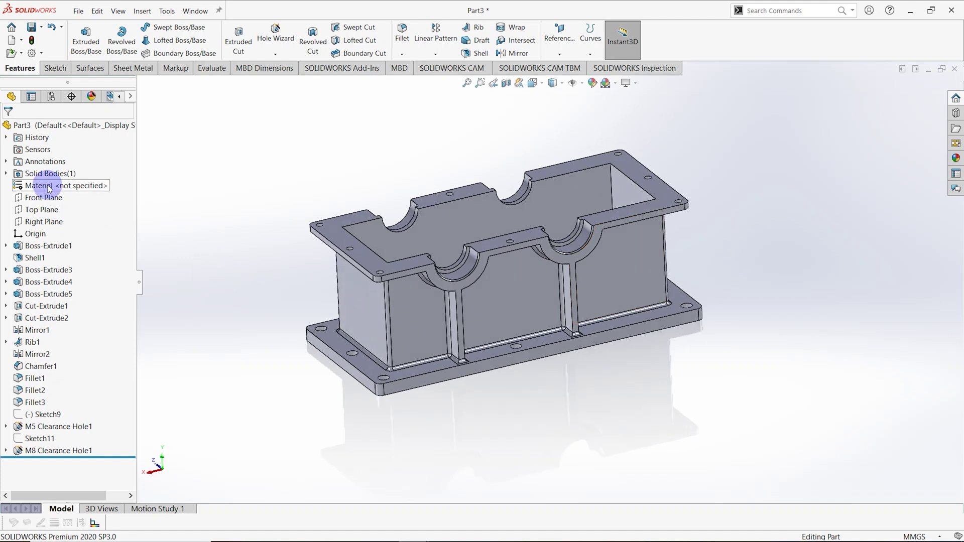
Step: Assign the Gray Cast Iron material from the Iron category of SOLIDWORKS Materials to the housing part
right_click(83, 192)
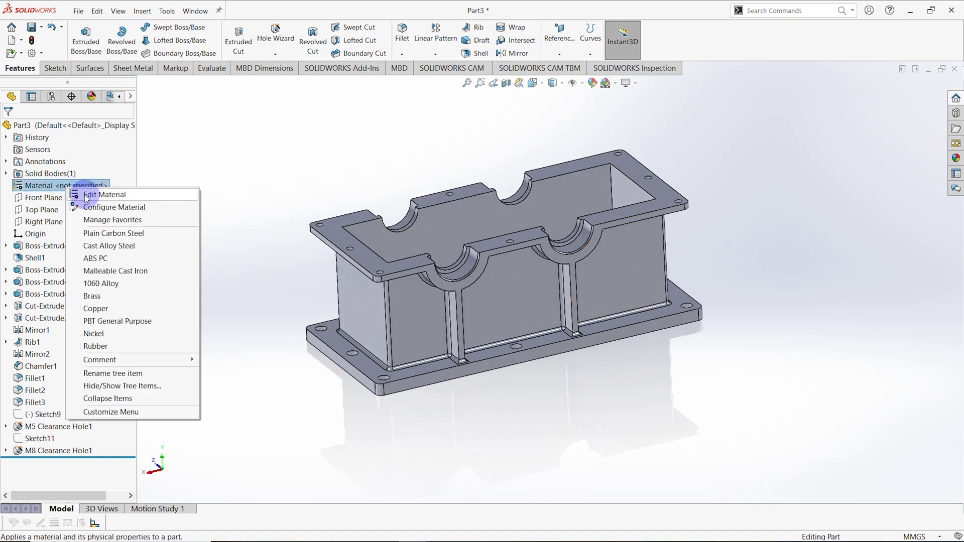
click(91, 195)
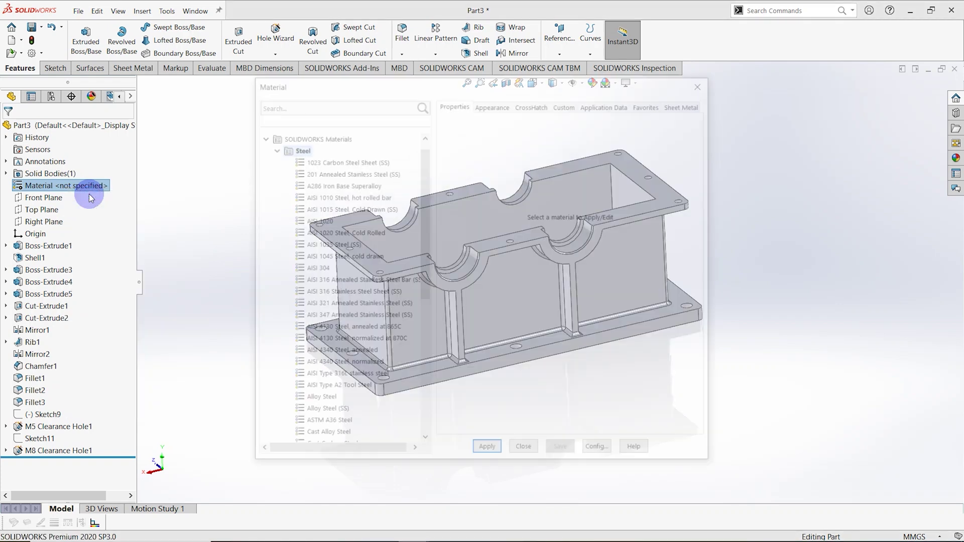
click(273, 149)
click(272, 172)
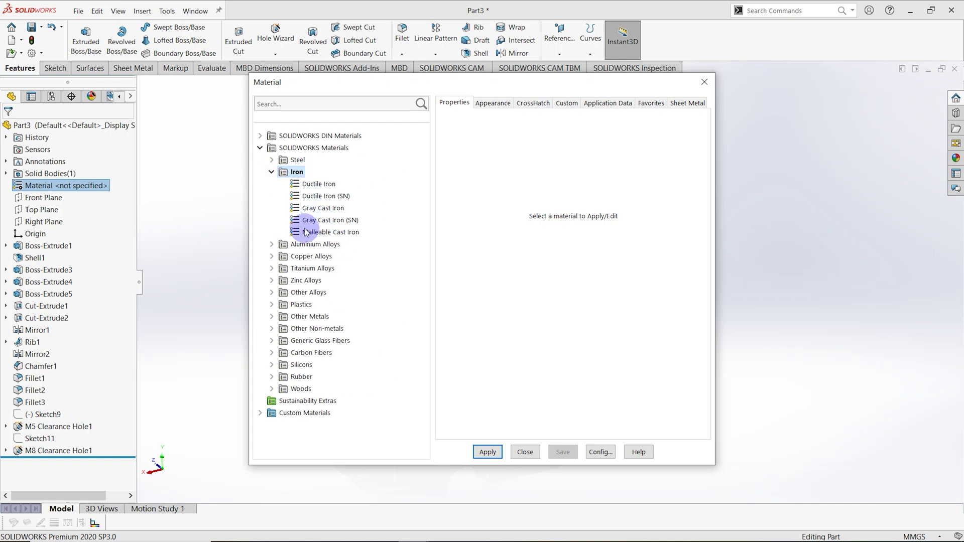
click(315, 208)
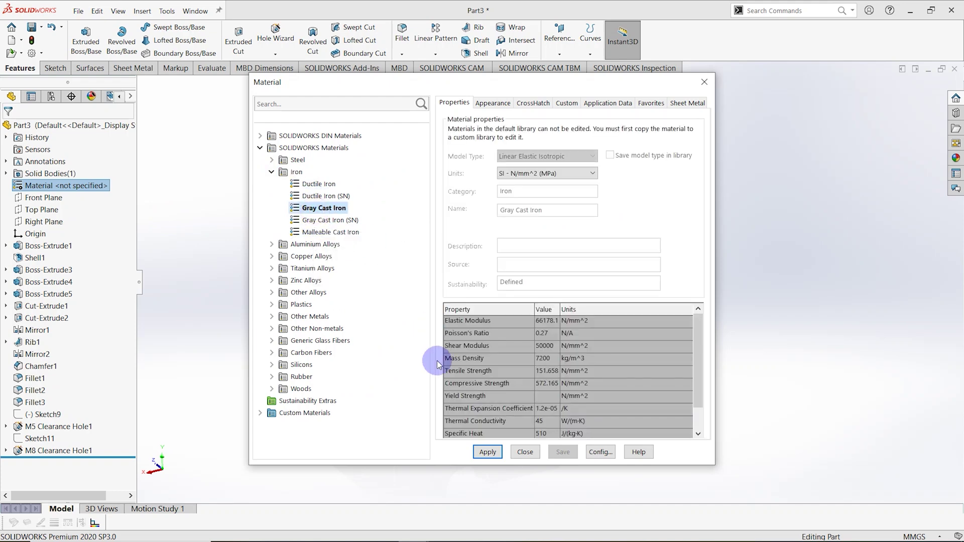
click(487, 452)
click(525, 452)
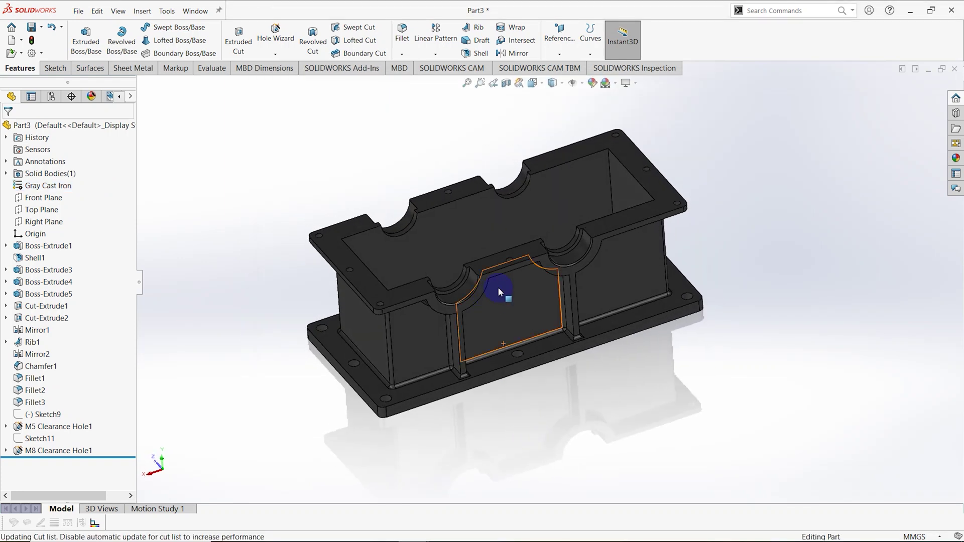
Step: Apply a yellow appearance to all the upper faces of the top flange, leaving the other faces in cast iron
scroll(497, 287, down, 2)
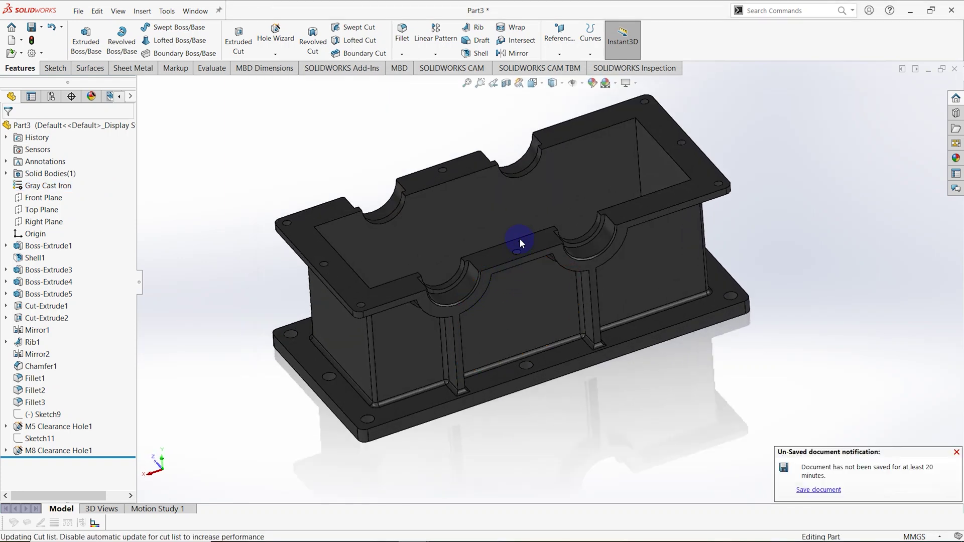
click(592, 85)
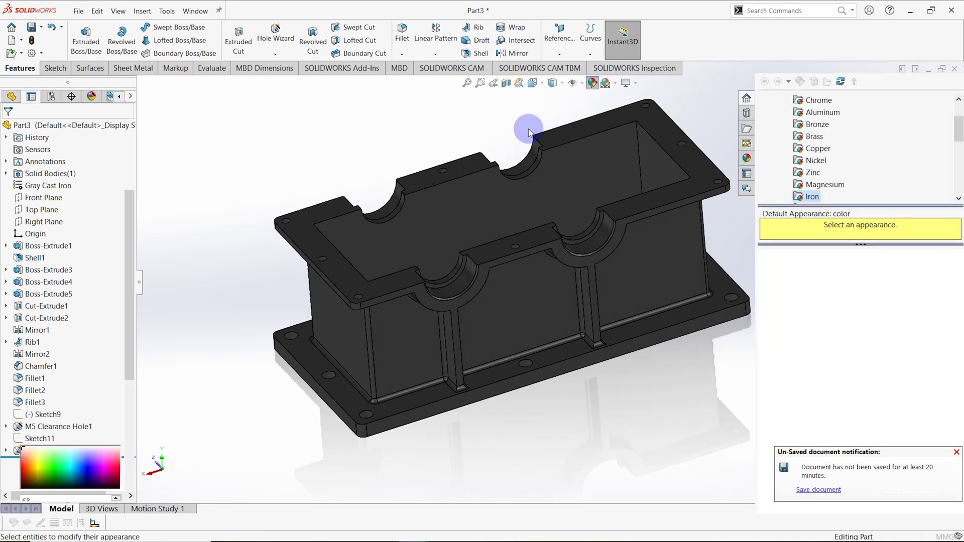
click(301, 216)
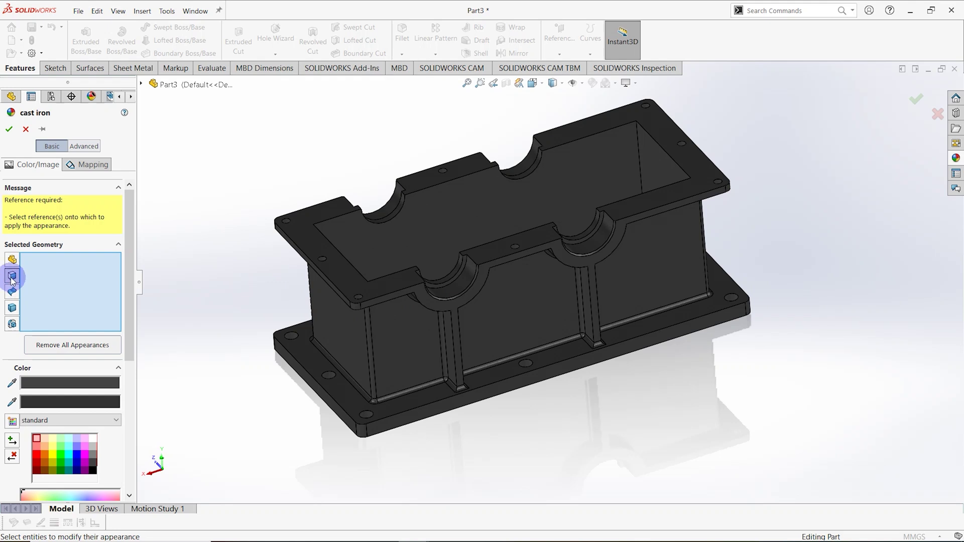
click(52, 455)
click(307, 237)
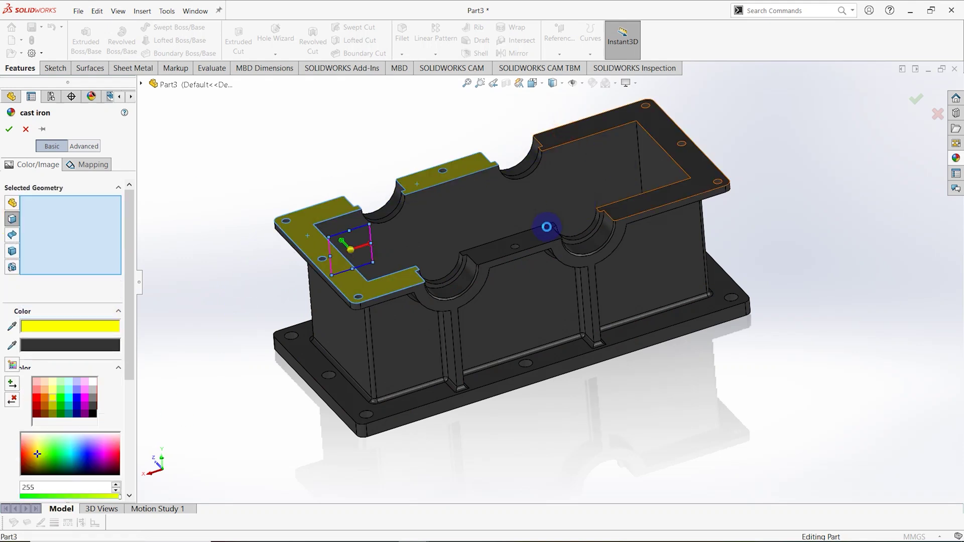
click(547, 227)
middle_drag(517, 359, 177, 233)
click(8, 130)
middle_drag(420, 355, 551, 295)
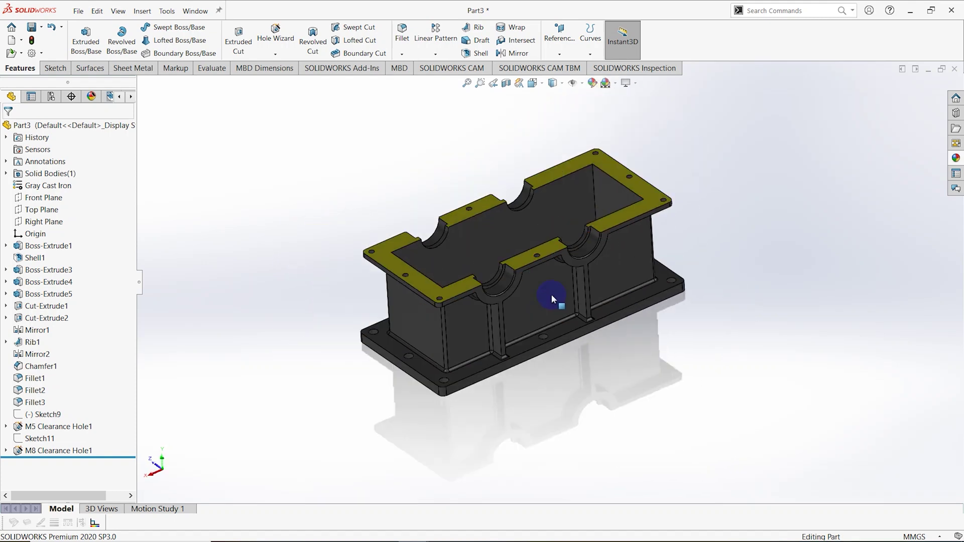
middle_drag(523, 210, 528, 249)
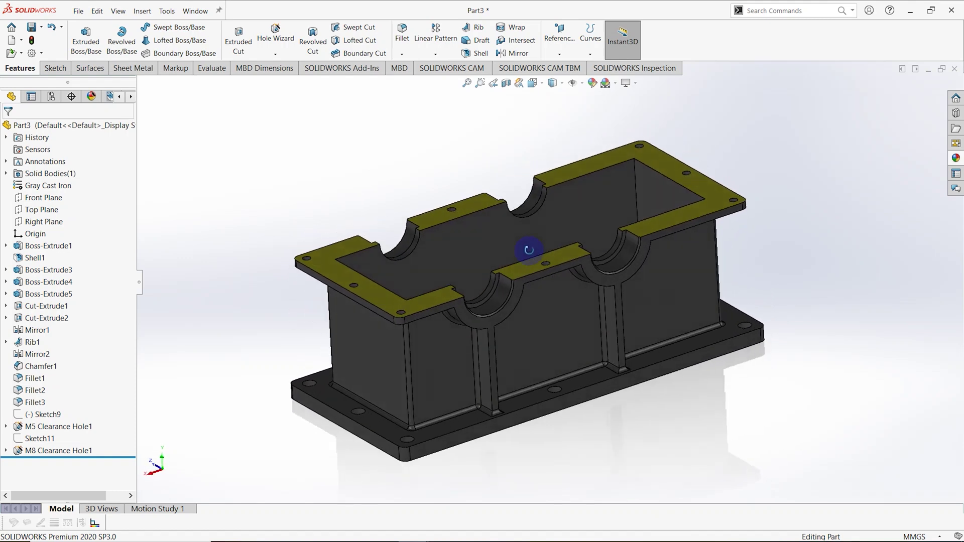